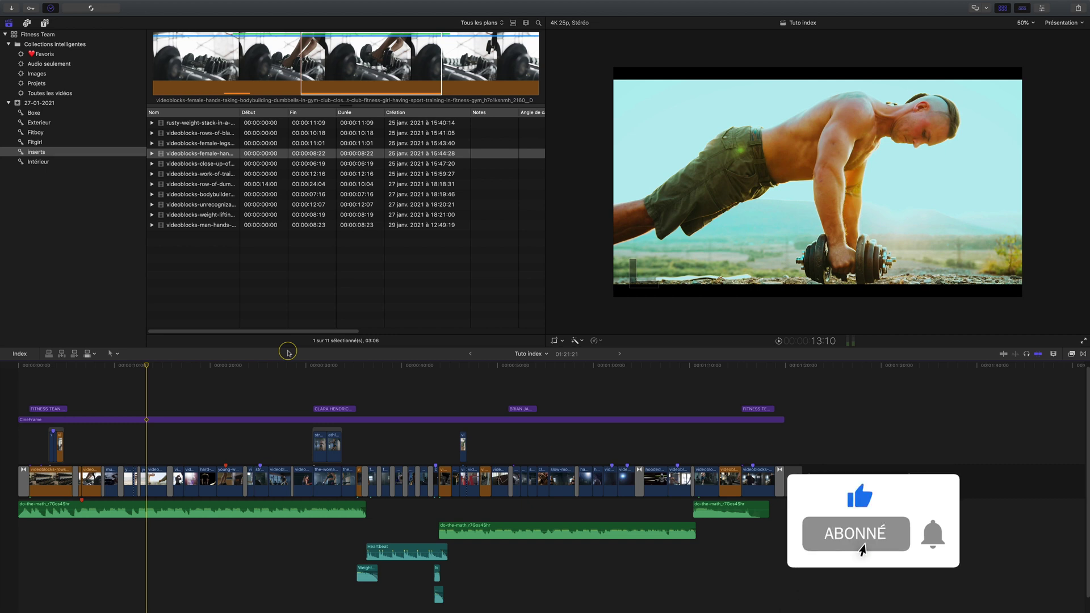
Toggle the timeline index with the Index button, Cmd+F and Cmd+Shift+2, leaving it on the clips list
left_click(20, 354)
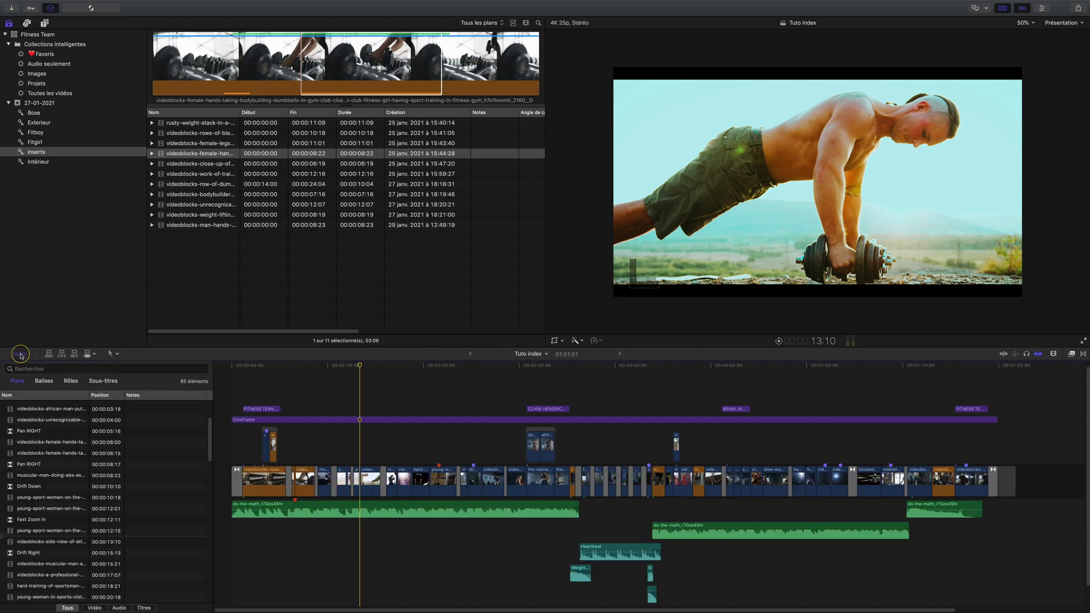
left_click(21, 355)
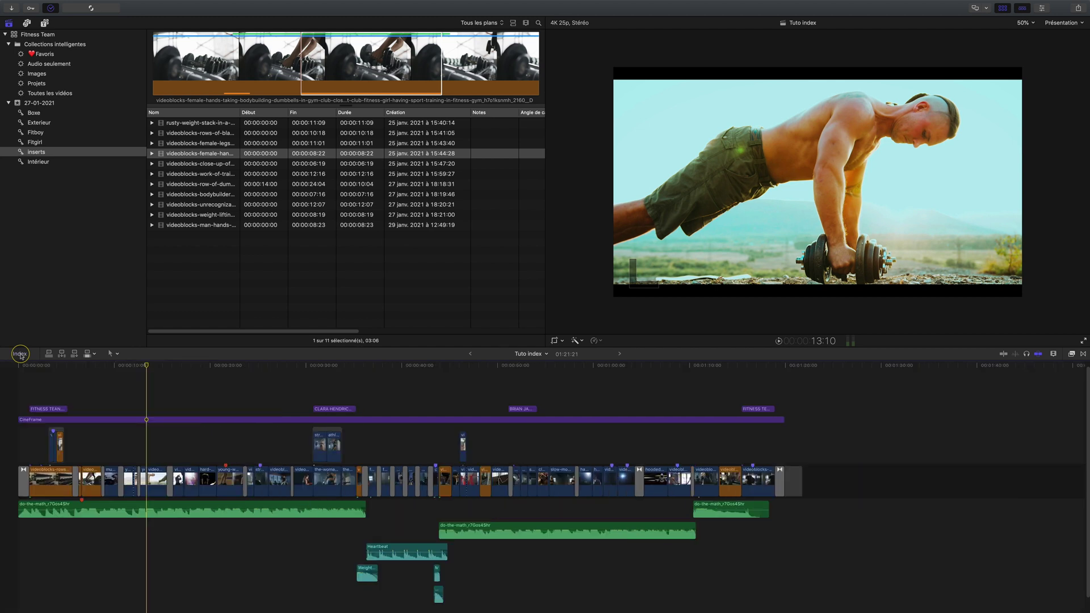
key("super+f")
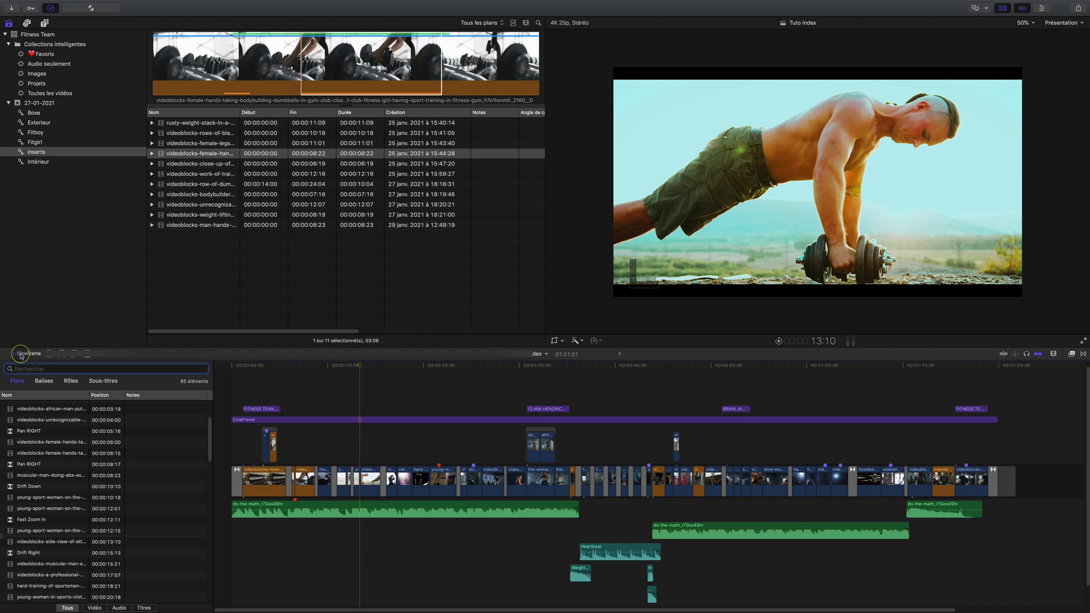
key("super+shift+2")
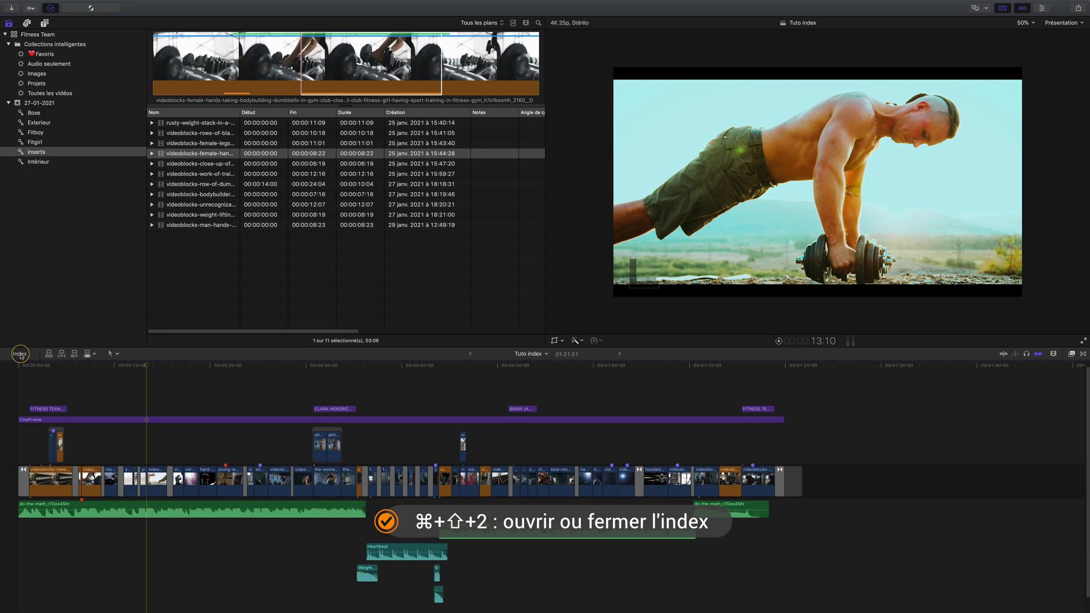
left_click(20, 354)
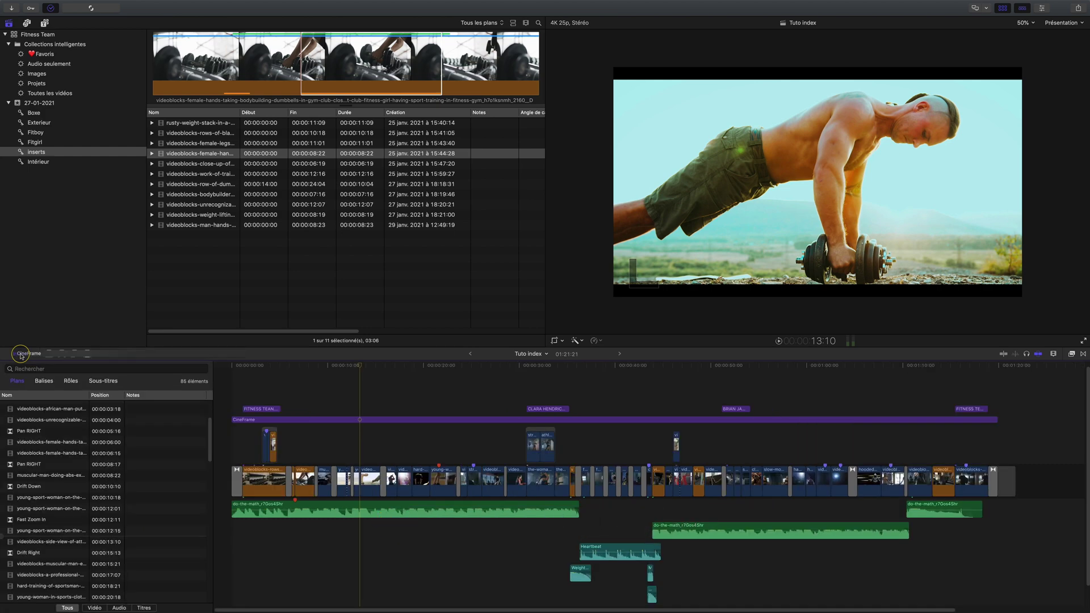
left_click(16, 384)
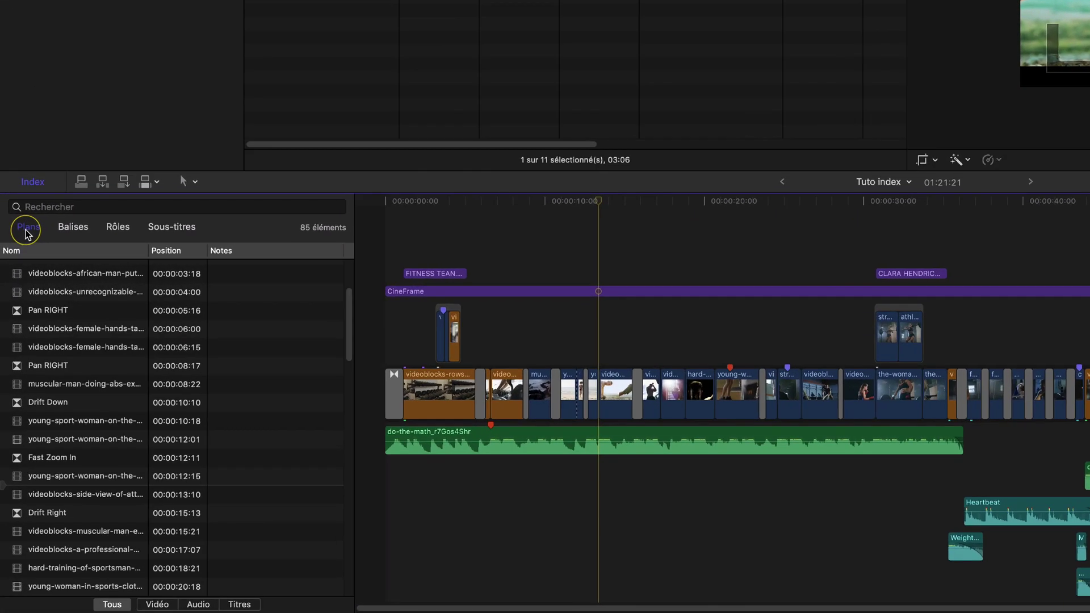
Filter the clips list to video, audio and titles, then switch the index to tags
scroll(56, 406, "up", 3)
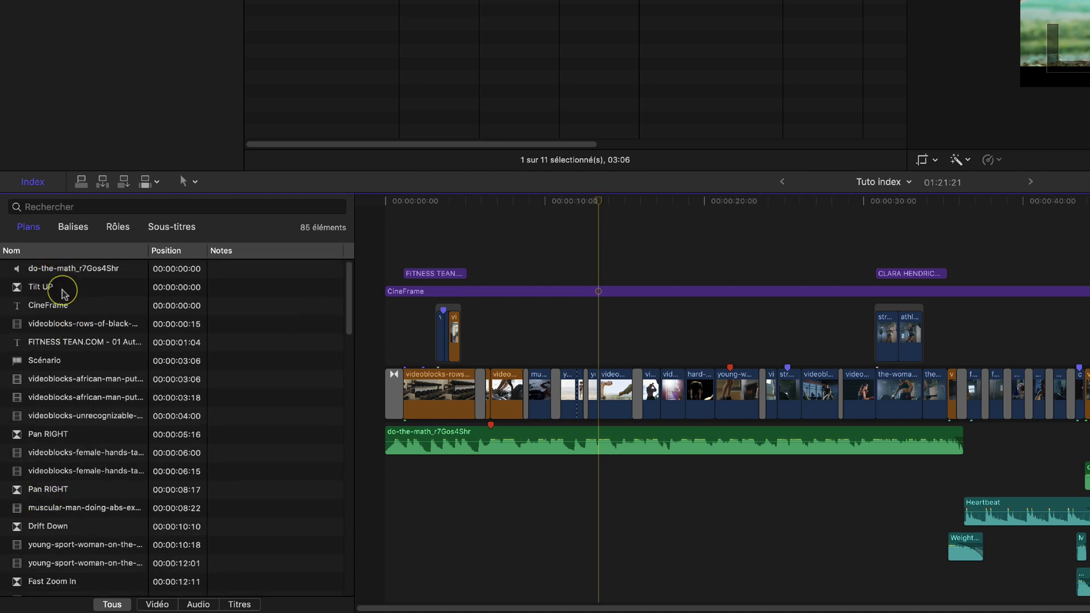
scroll(64, 292, "down", 15)
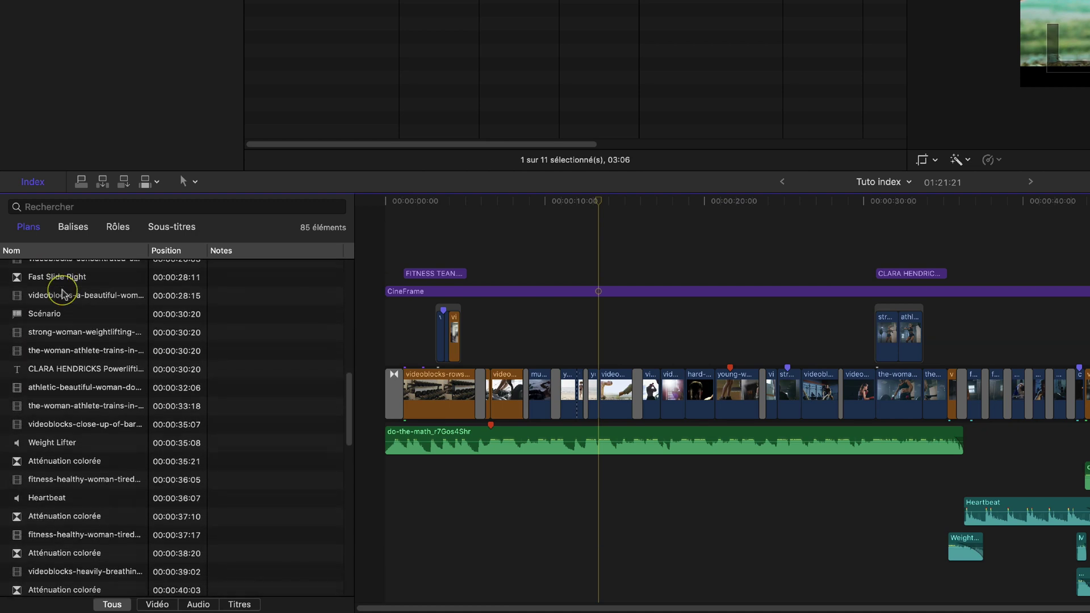
scroll(62, 293, "down", 5)
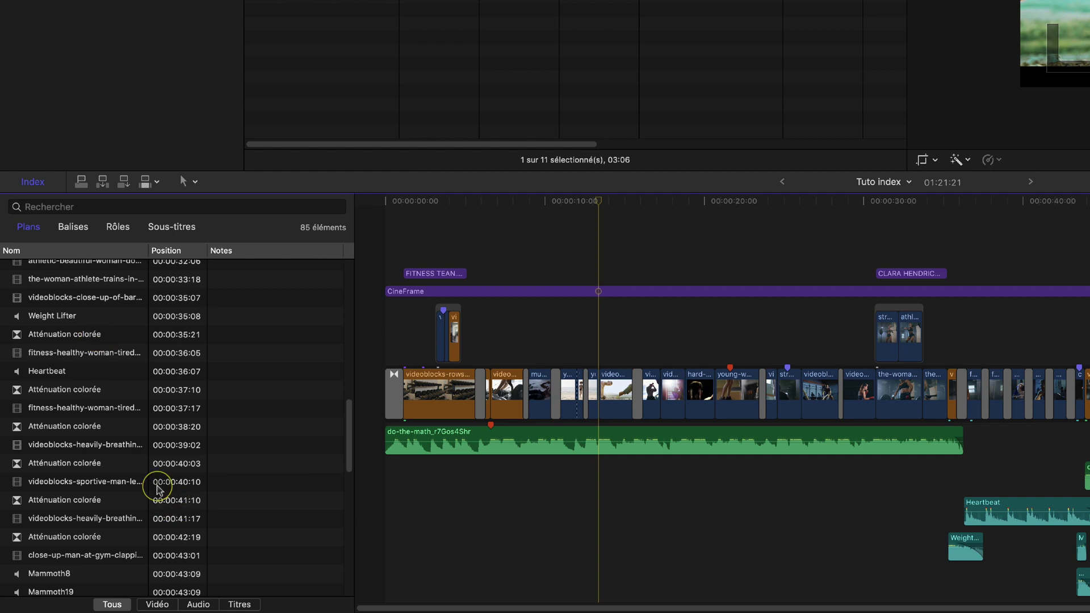
left_click(155, 605)
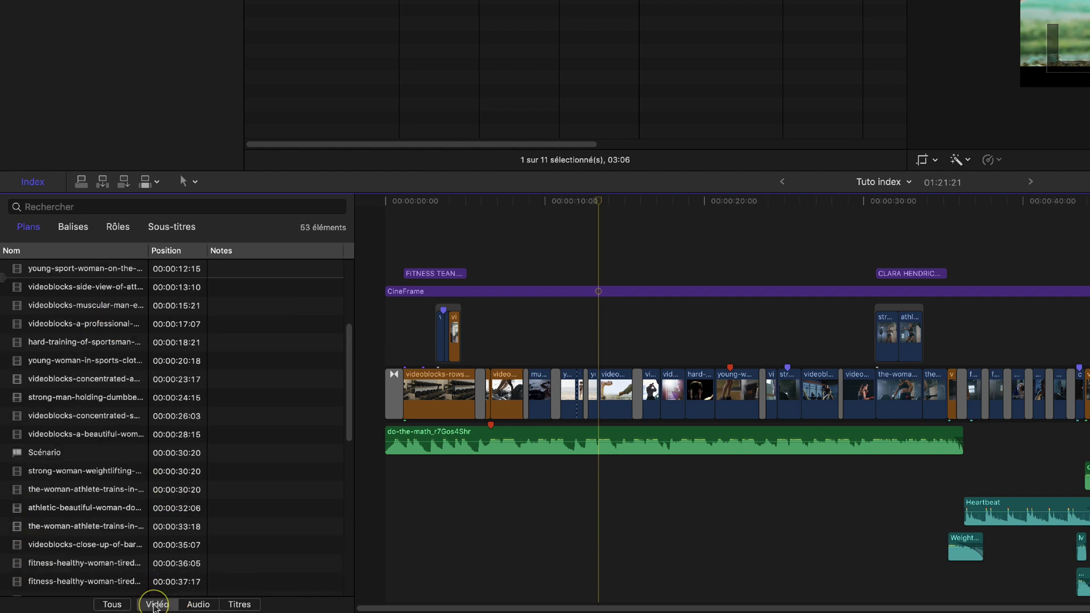
left_click(198, 605)
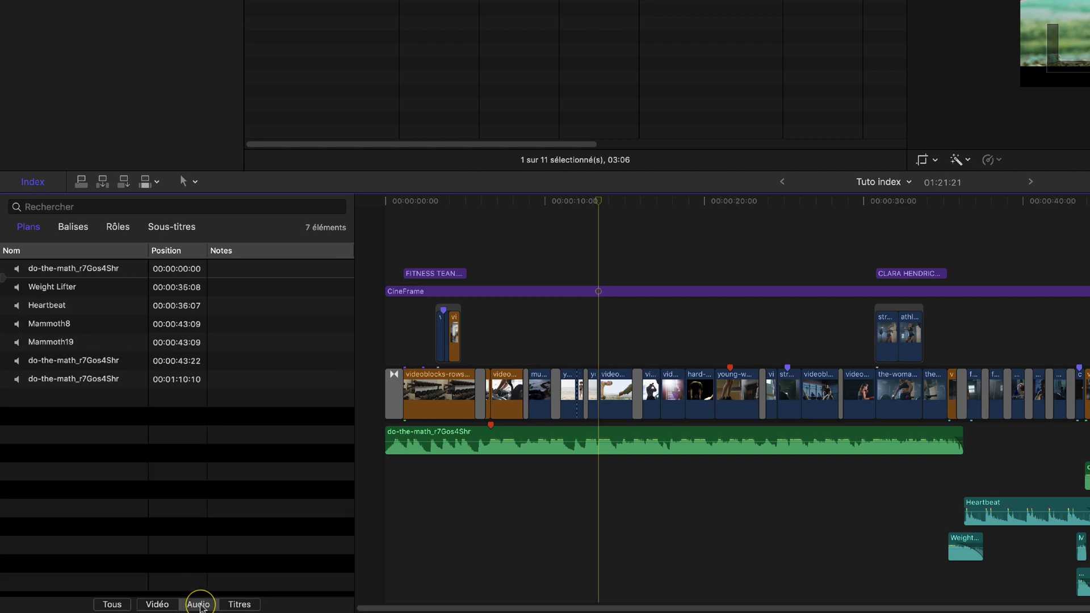
left_click(239, 604)
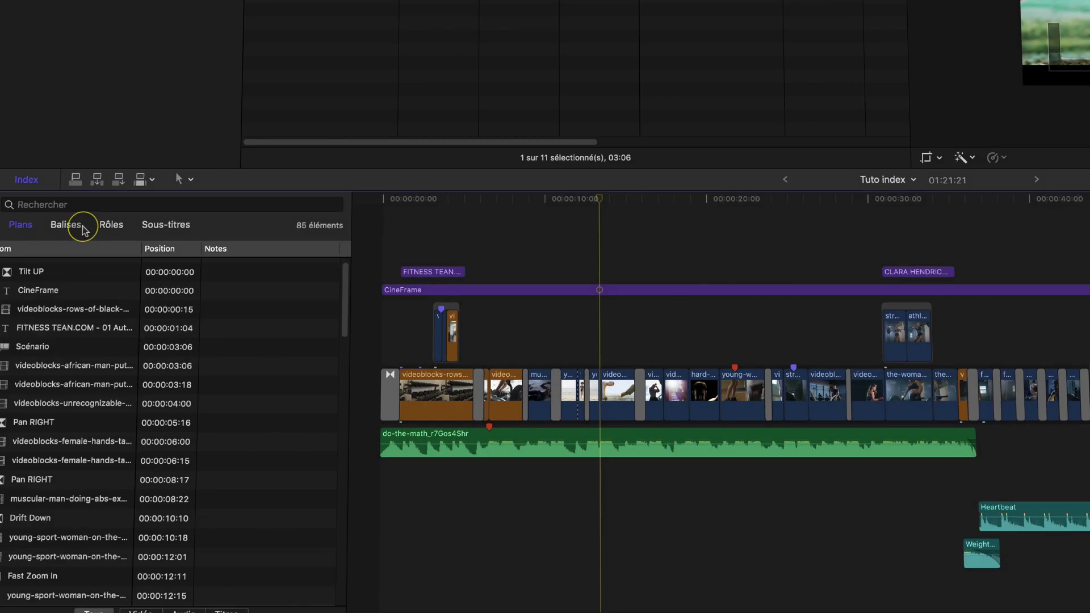
left_click(68, 227)
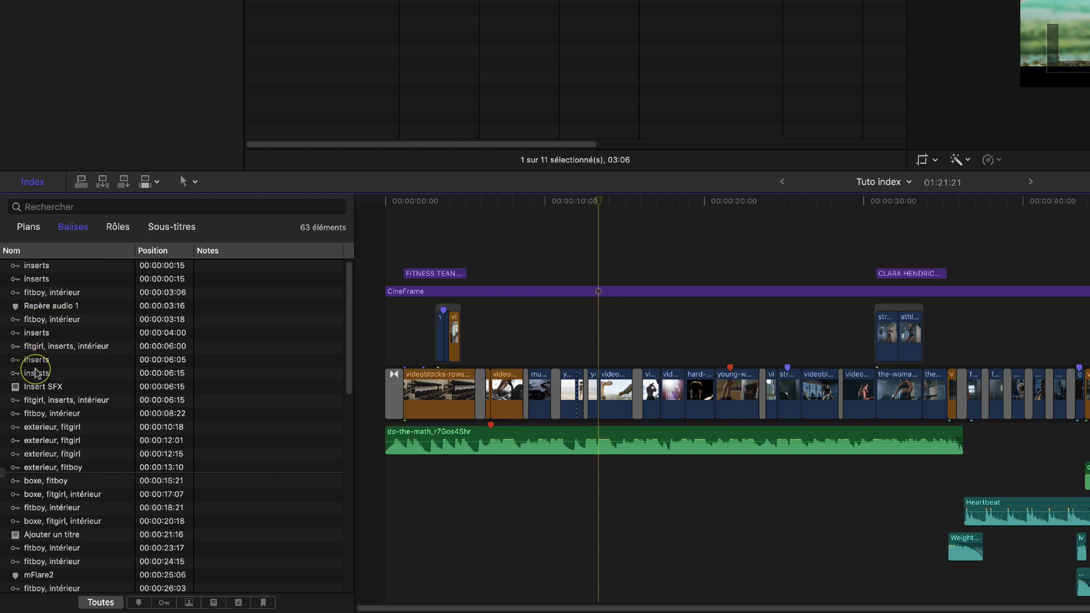
Jump the playhead to the Insert SFX marker at 00:00:06:15 from the tags list
left_click(39, 389)
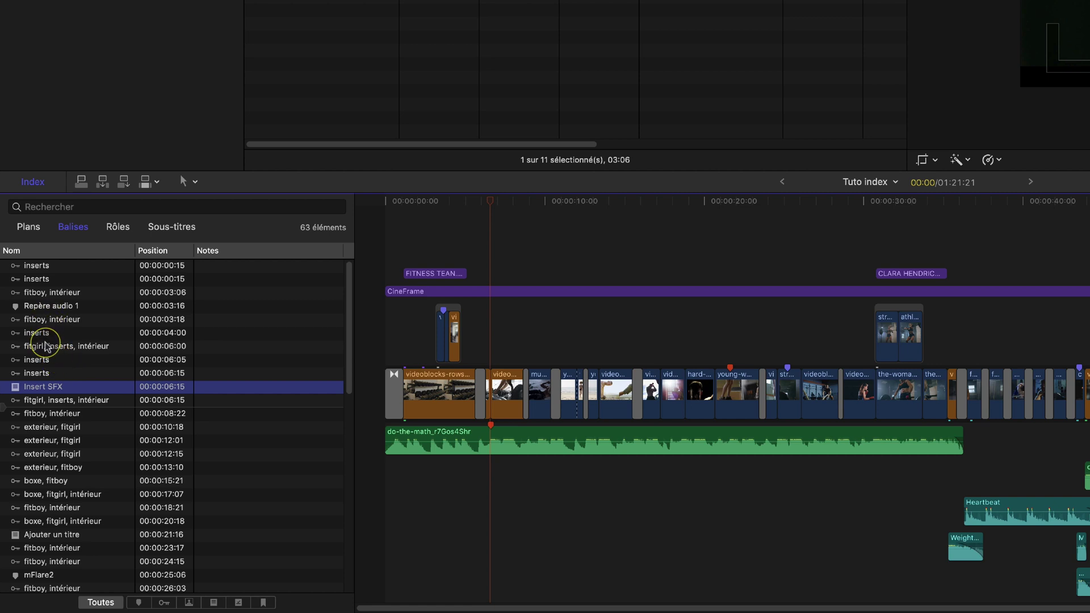
scroll(45, 342, "up", 2)
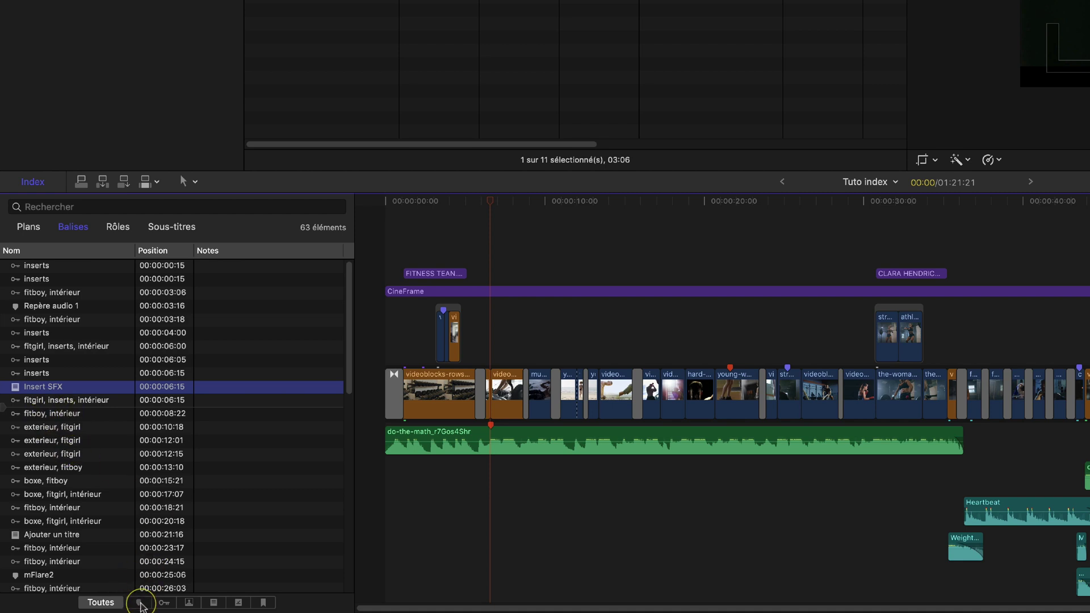
Filter the tags list to standard markers, then keywords, then analysis keywords
left_click(139, 604)
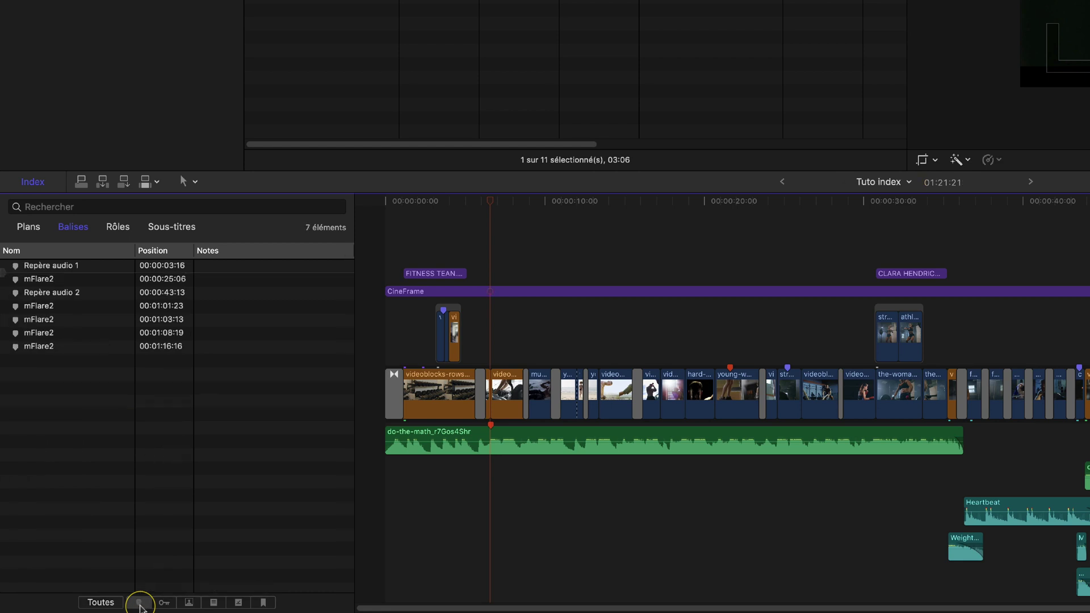
left_click(164, 604)
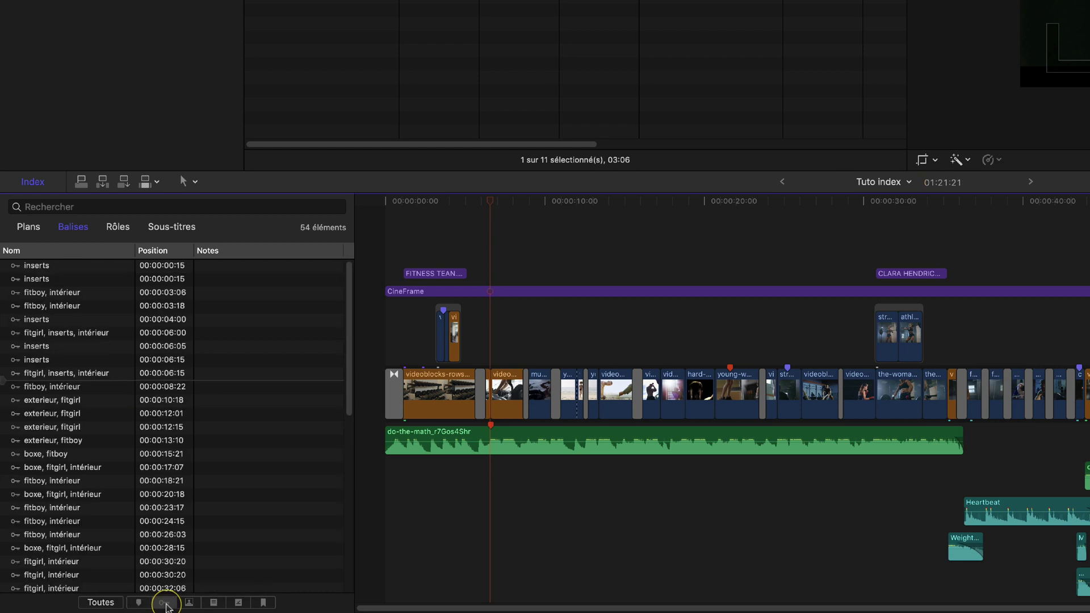
left_click(190, 604)
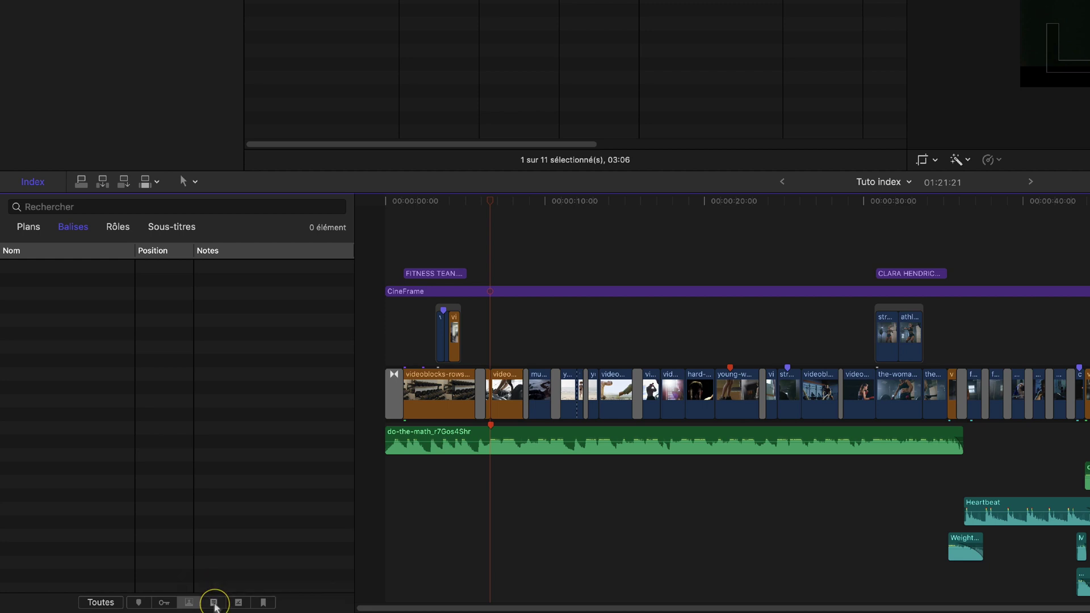
List unfinished to-dos, visit Insert SFX and Ajouter un titre, and end on Insert SFX
left_click(214, 603)
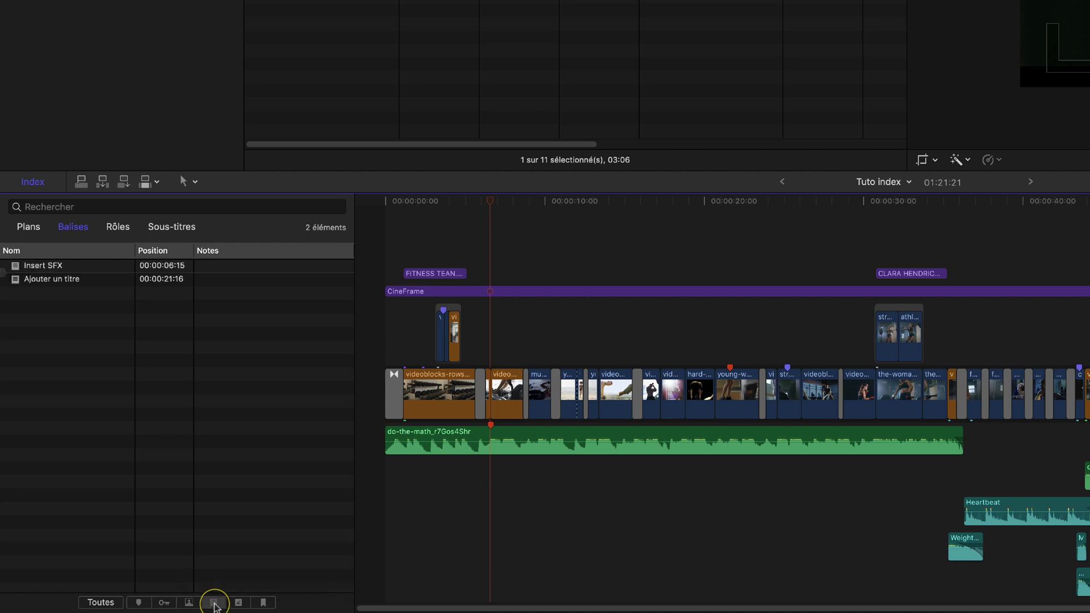
left_click(40, 268)
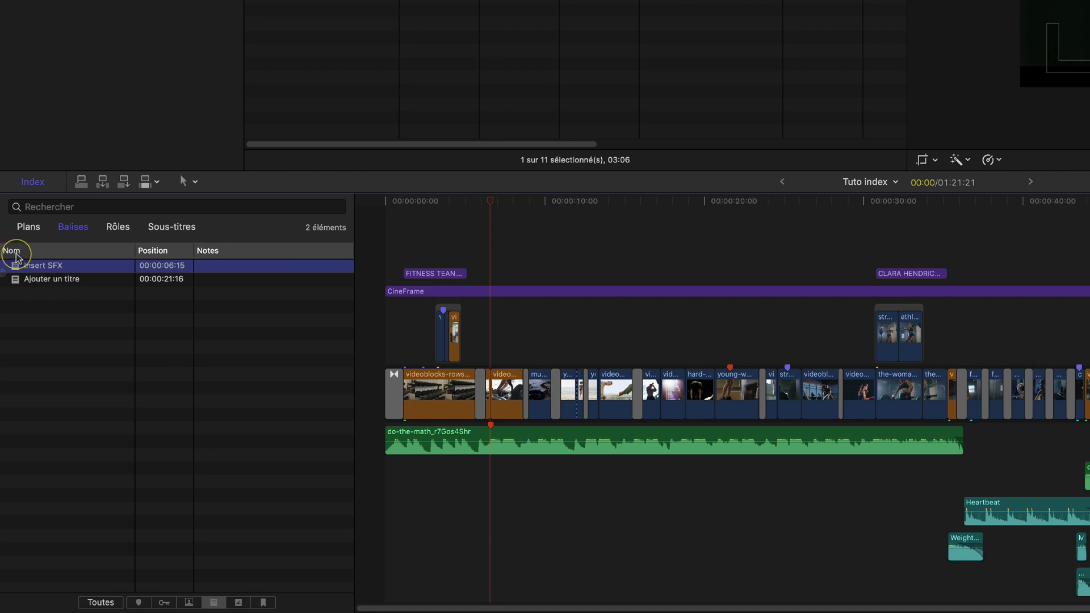
left_click(40, 279)
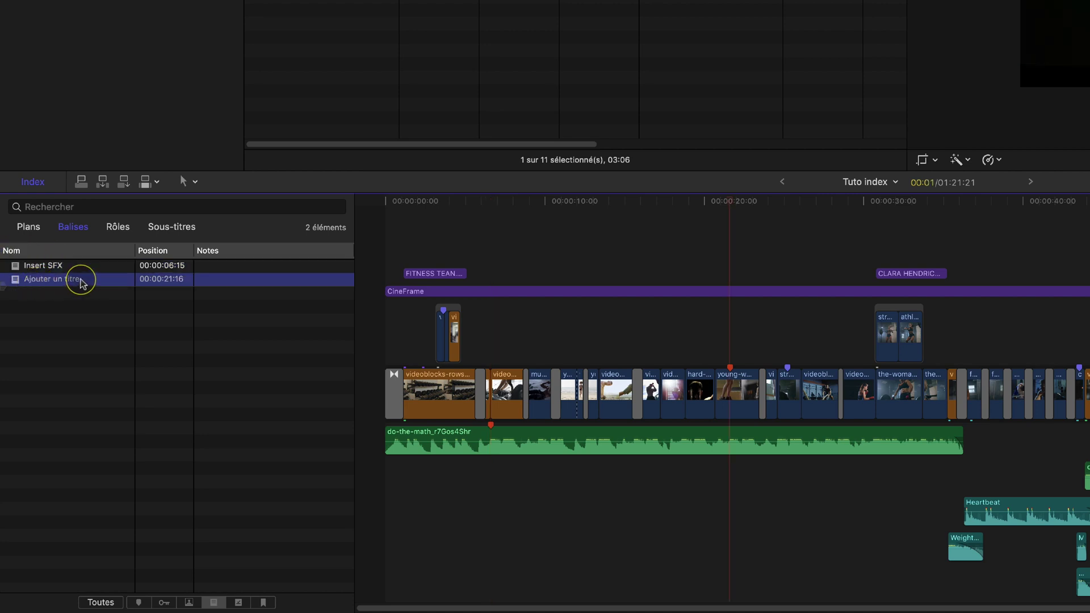
left_click(239, 603)
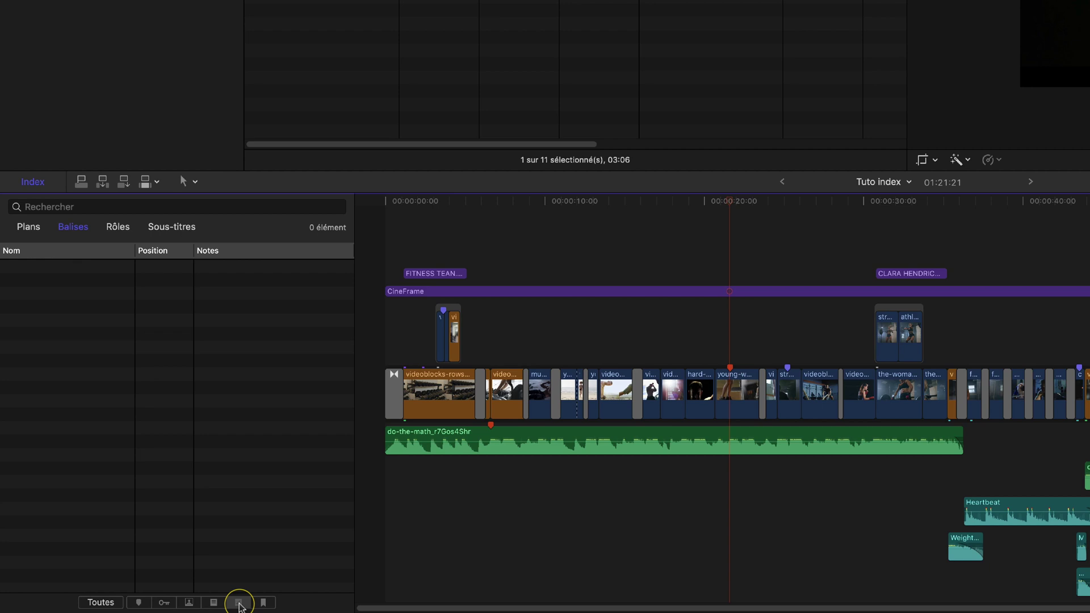
left_click(214, 602)
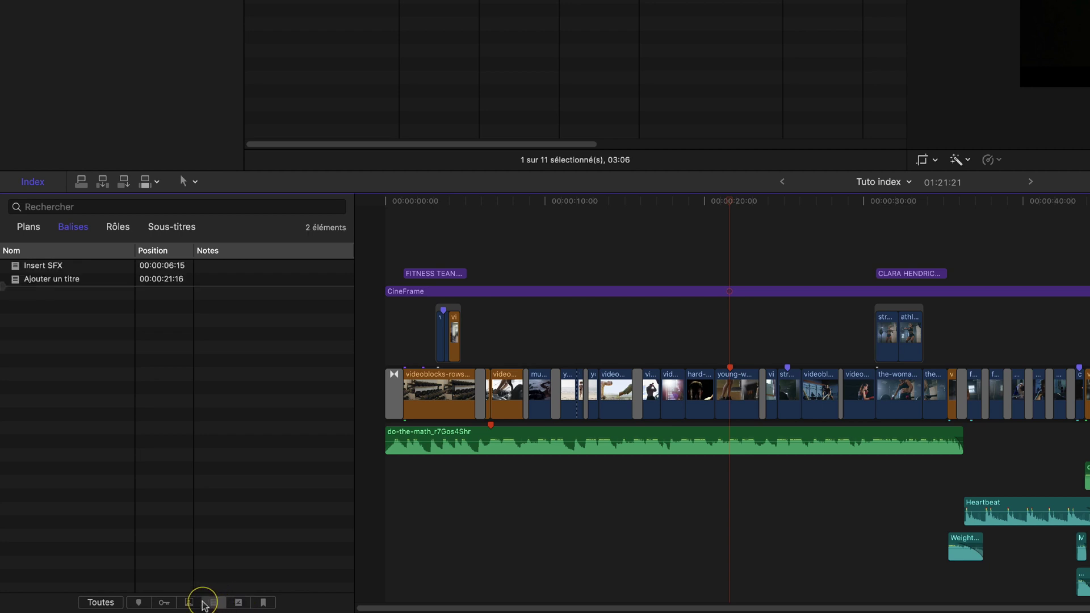
left_click(52, 270)
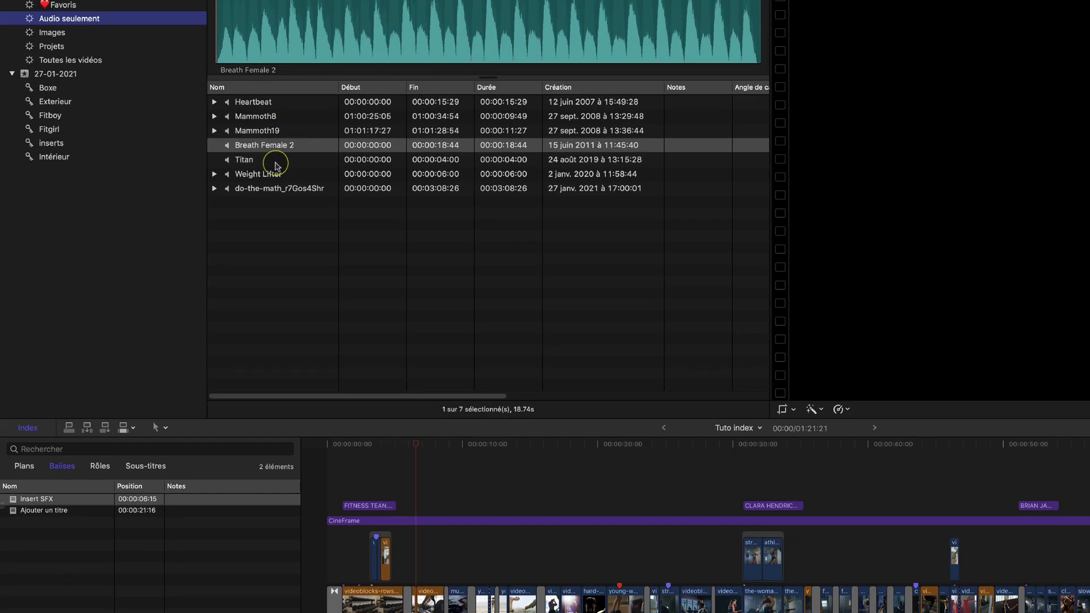
Connect the Mammoth19 sound effect to the timeline, aligned with the Insert SFX marker
left_click(262, 134)
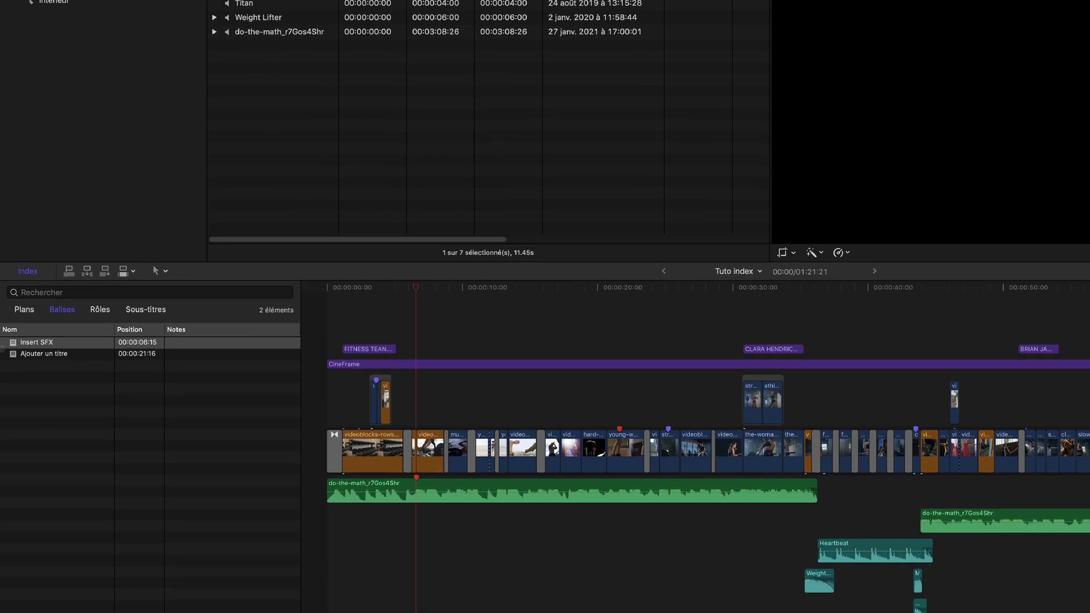
key("q")
left_click(513, 492)
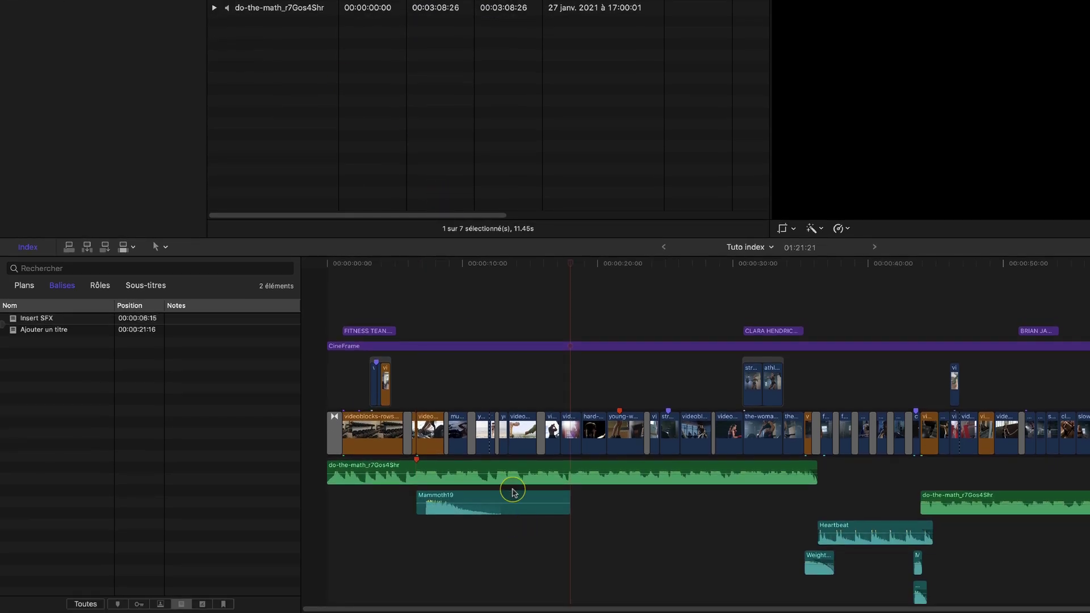
left_click_drag(512, 492, 497, 495)
left_click(420, 265)
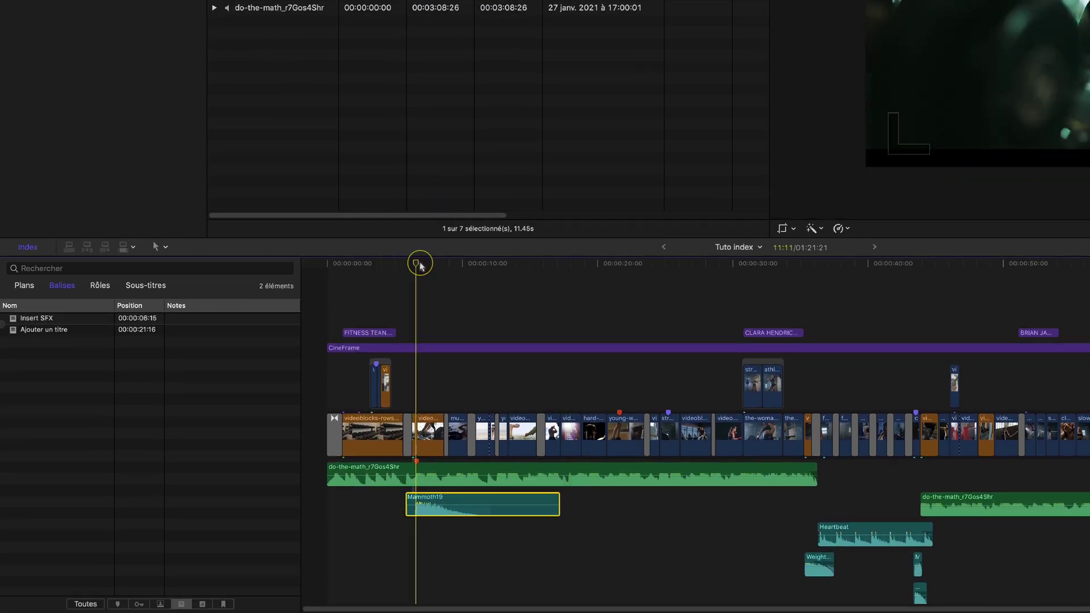
Mark the Insert SFX to-do marker as completed (Achevé) and confirm with Terminé
left_click(416, 460)
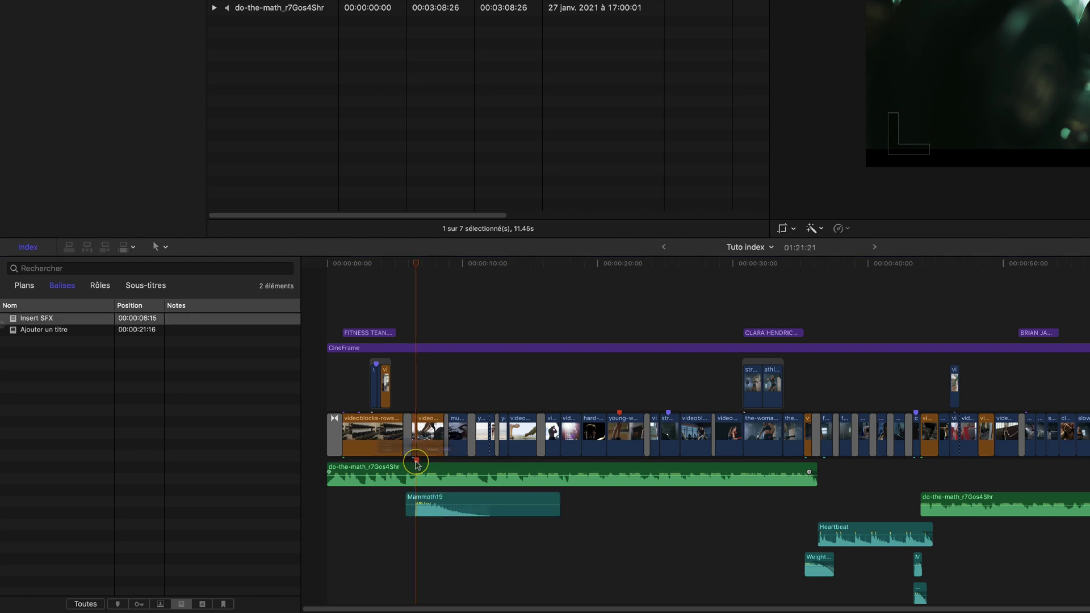
double_click(416, 460)
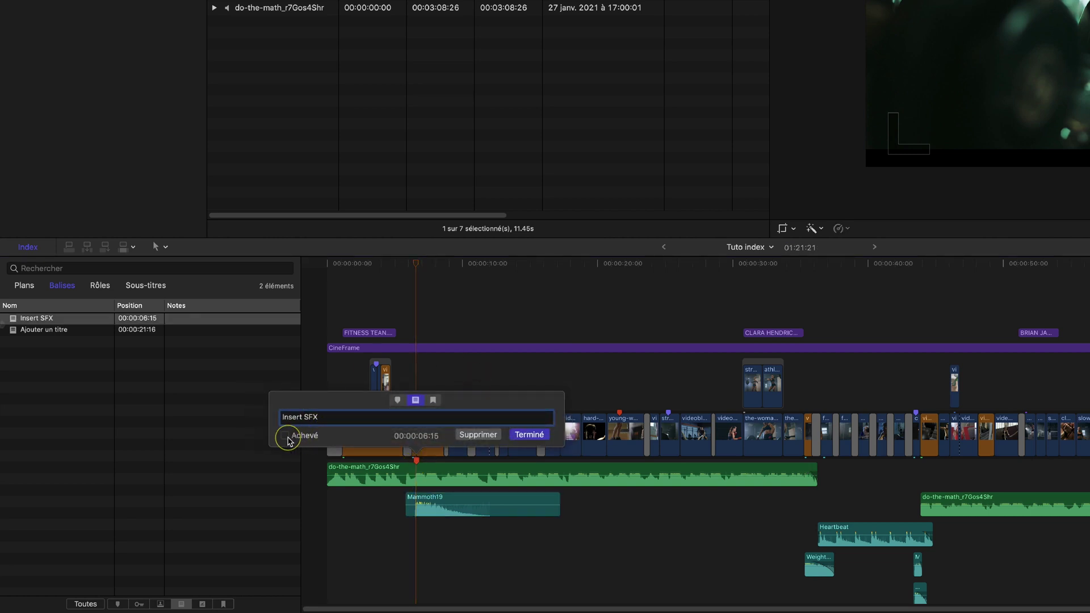
left_click(286, 436)
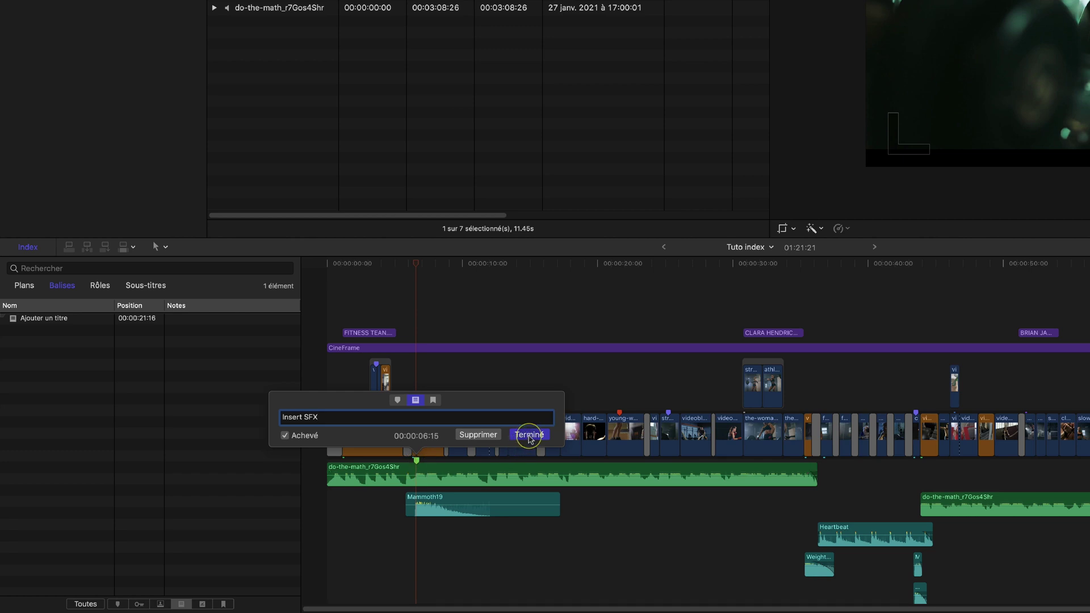
left_click(529, 435)
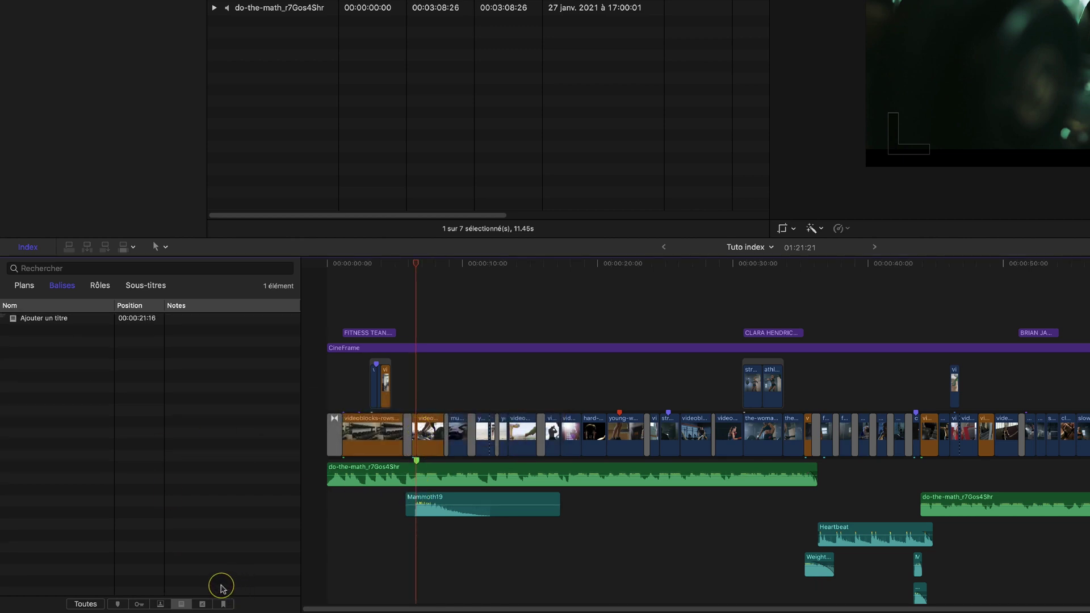
Check the completed and unfinished to-do lists, then filter the index to chapter markers
left_click(202, 604)
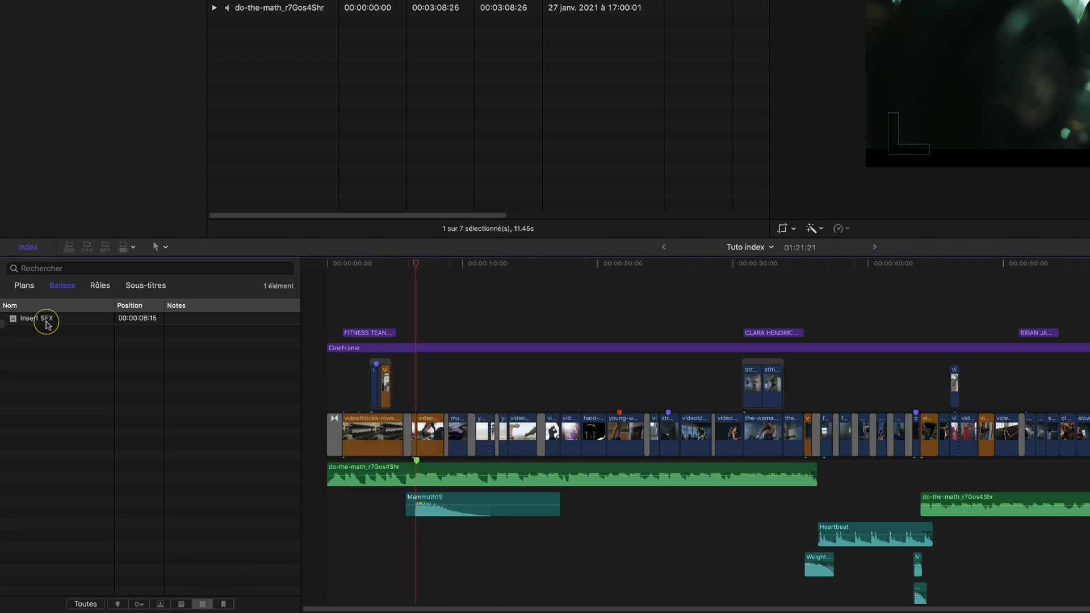
left_click(46, 323)
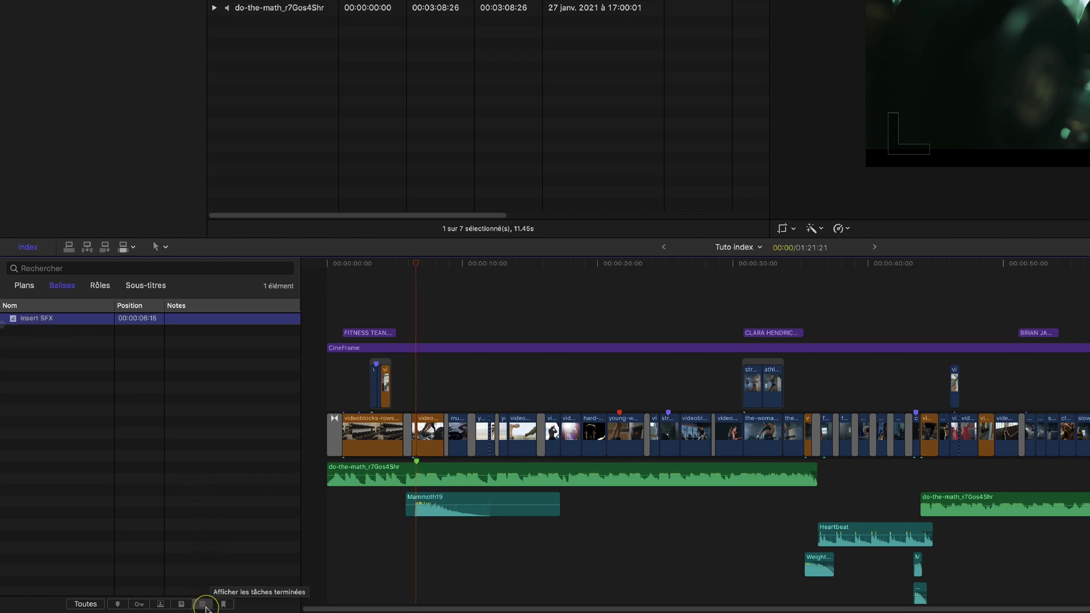
left_click(205, 605)
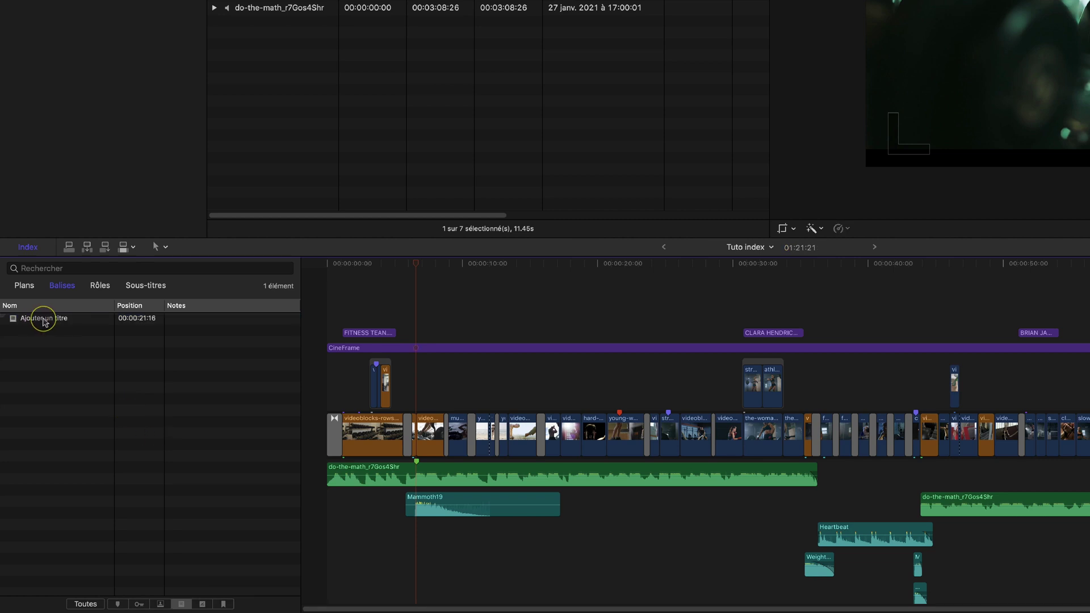
left_click(44, 319)
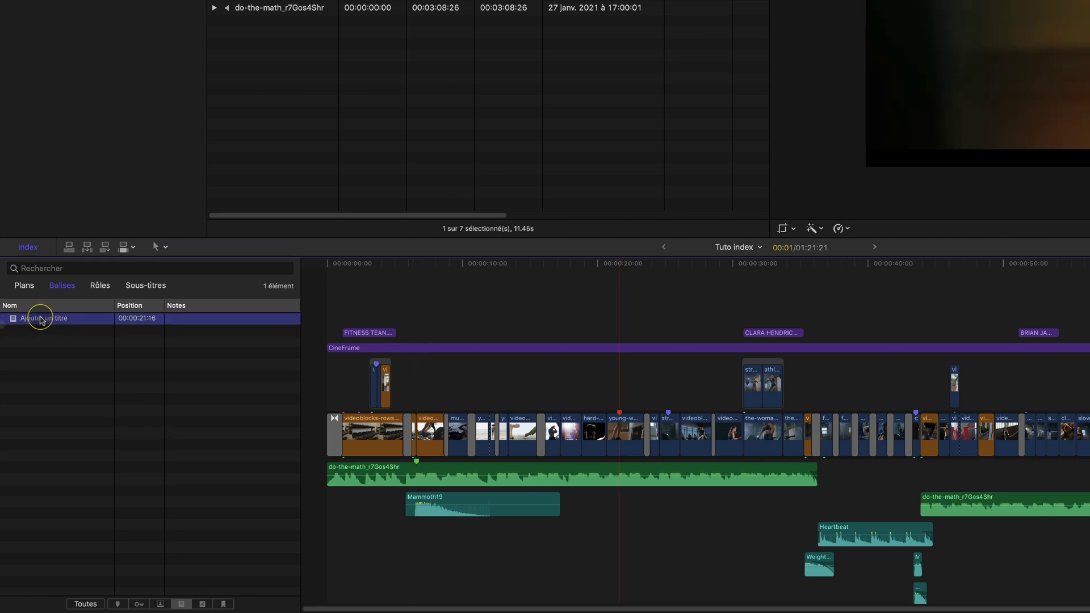
left_click(224, 605)
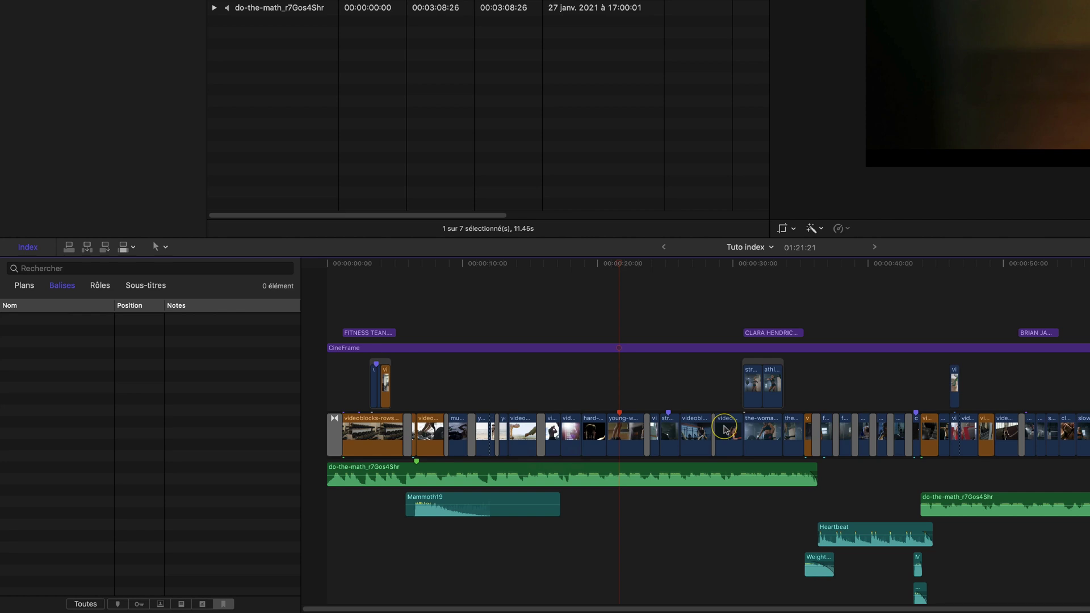
Add chapter marker Chapitre 1 on the clip at 00:00:07:16
left_click_drag(579, 260, 568, 263)
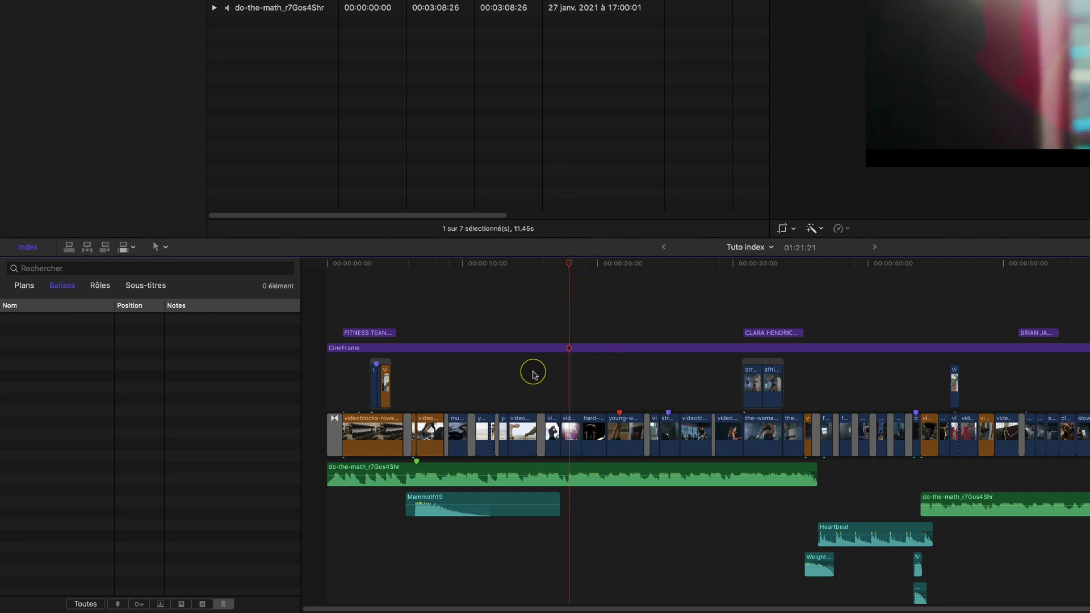
left_click(430, 263)
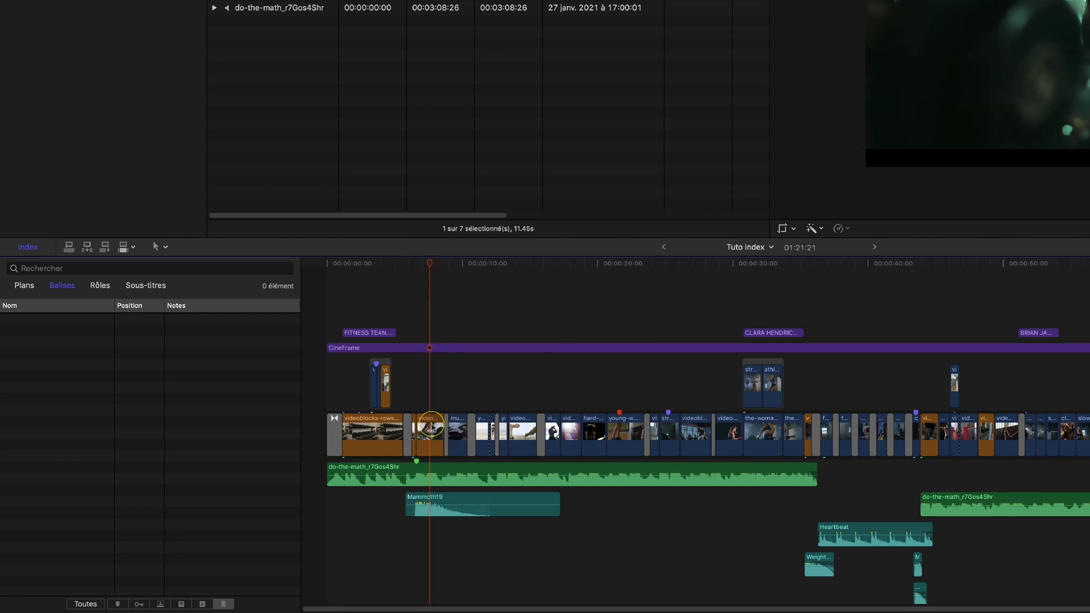
left_click(431, 427)
key("alt+m")
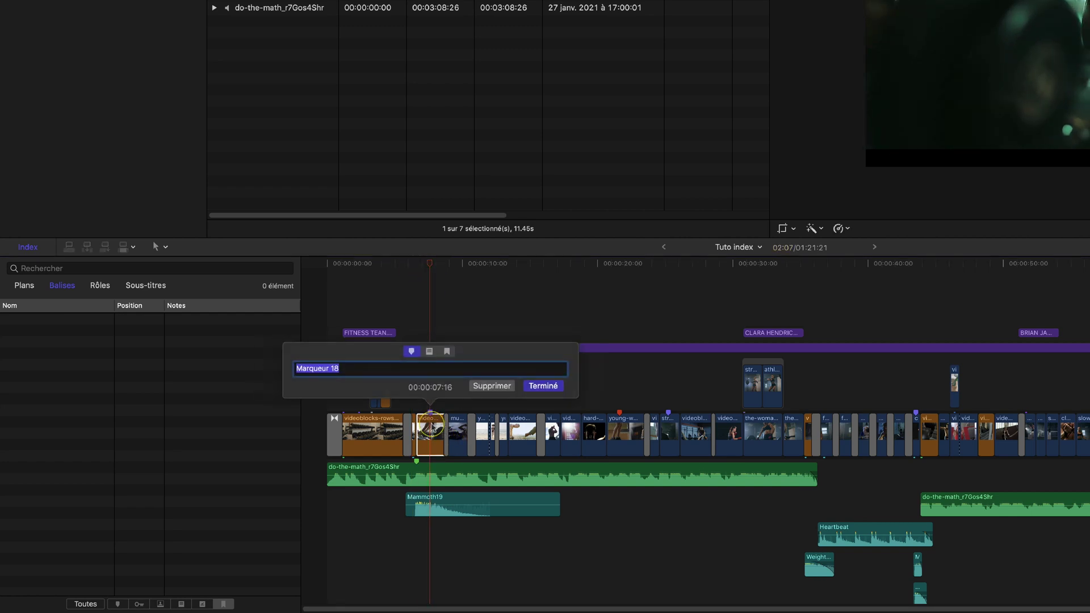
left_click(447, 351)
left_click(368, 366)
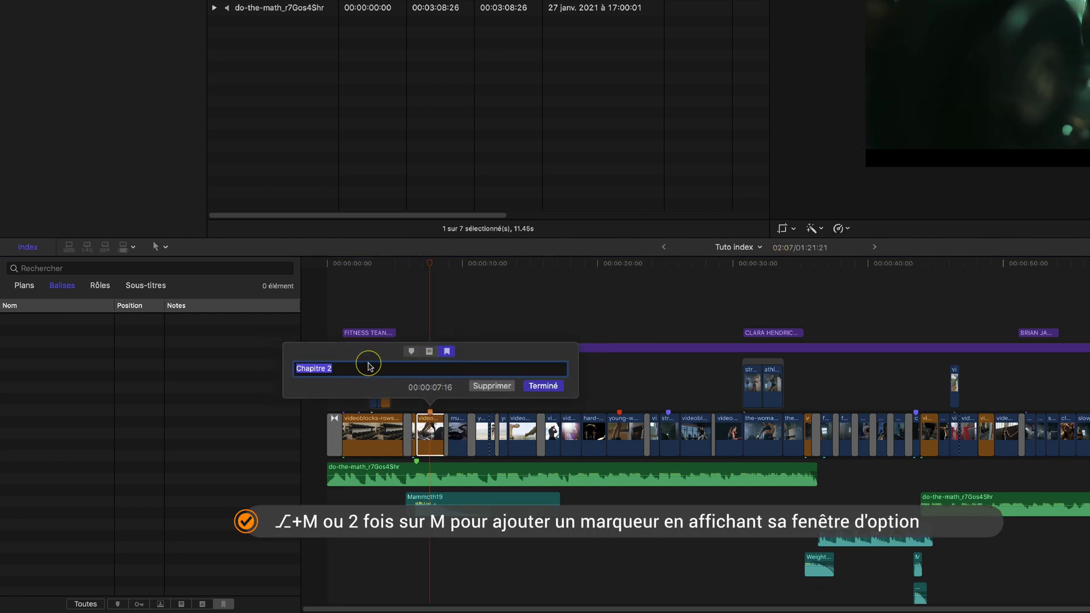
key("BackSpace")
type("2")
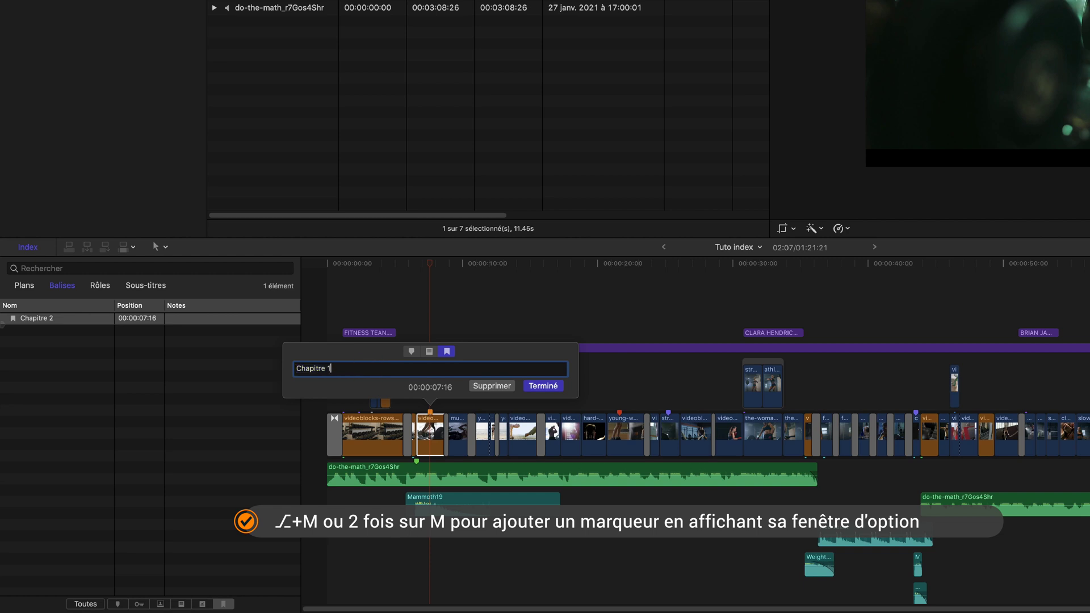
left_click(535, 387)
Add chapter marker Chapitre 2 on the clip at 00:00:27:12
left_click(698, 265)
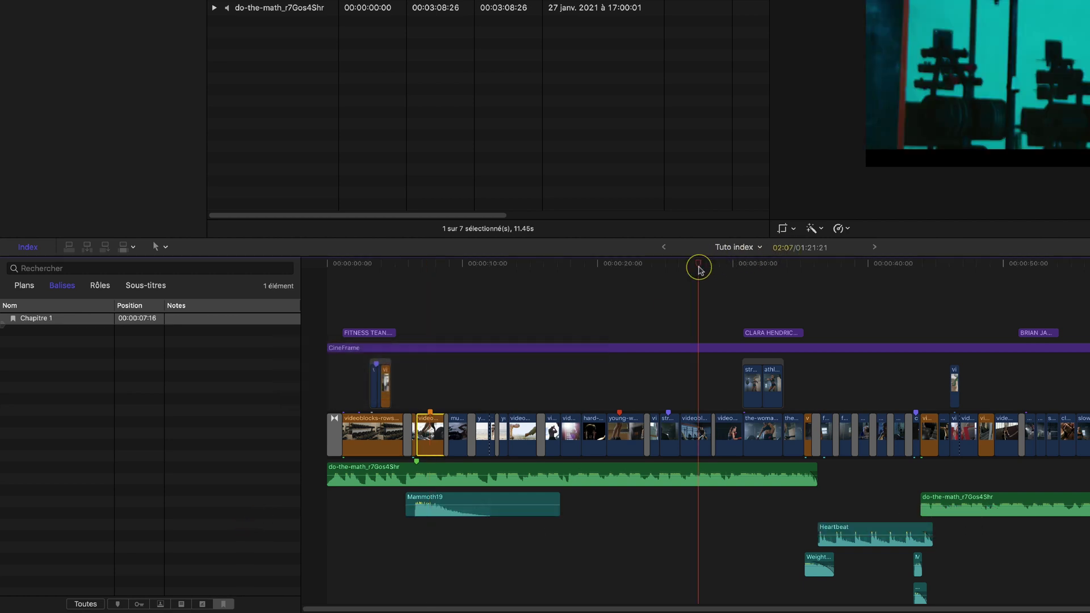
left_click(699, 448)
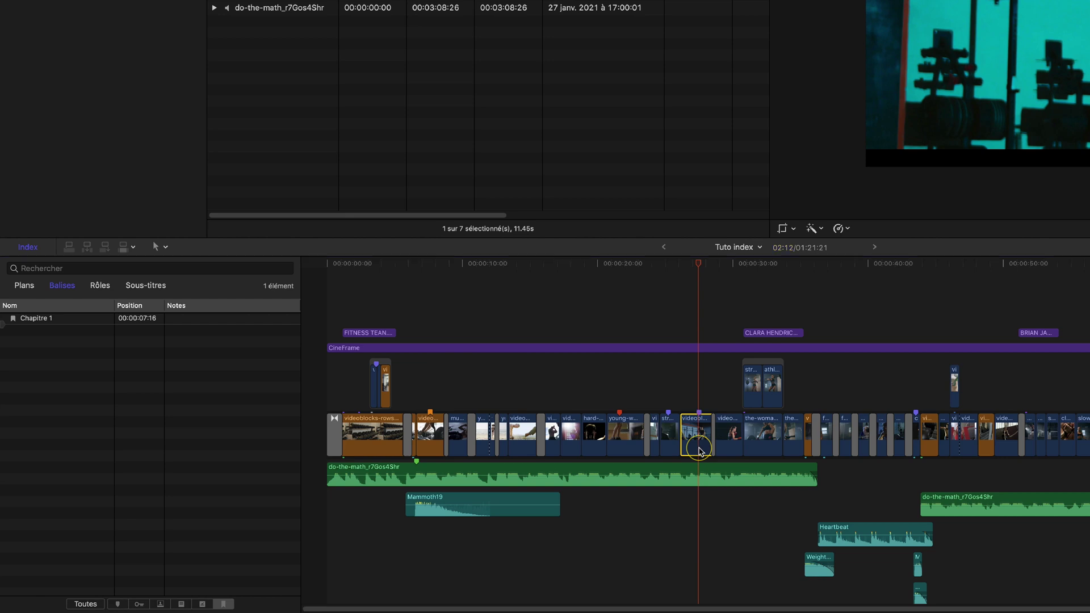
key("m")
left_click(715, 351)
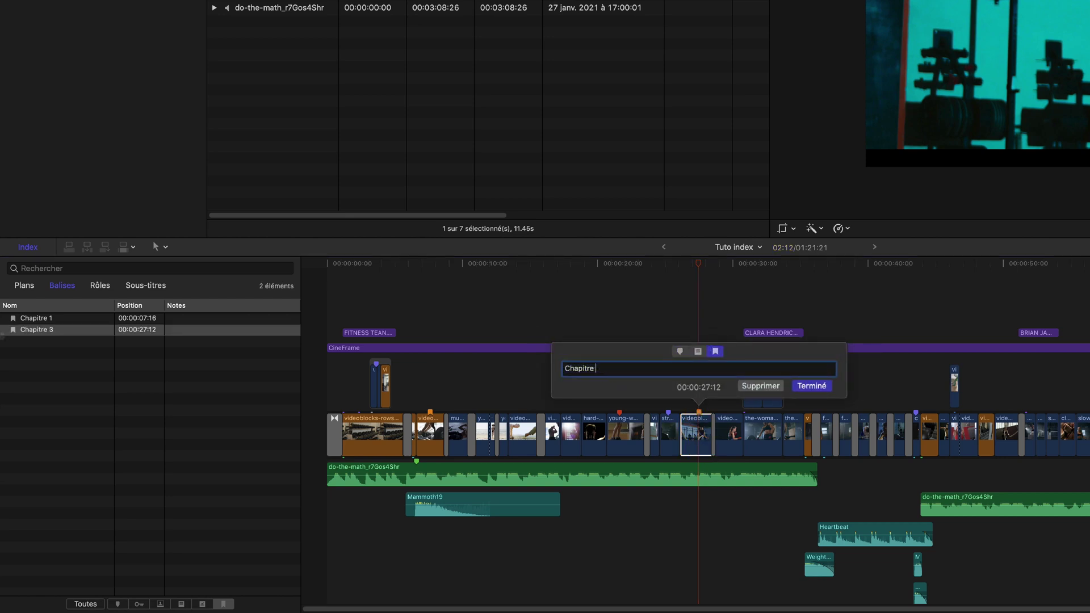
left_click(811, 385)
Jump back and forth between Chapitre 1 and Chapitre 2 from the index
left_click(39, 318)
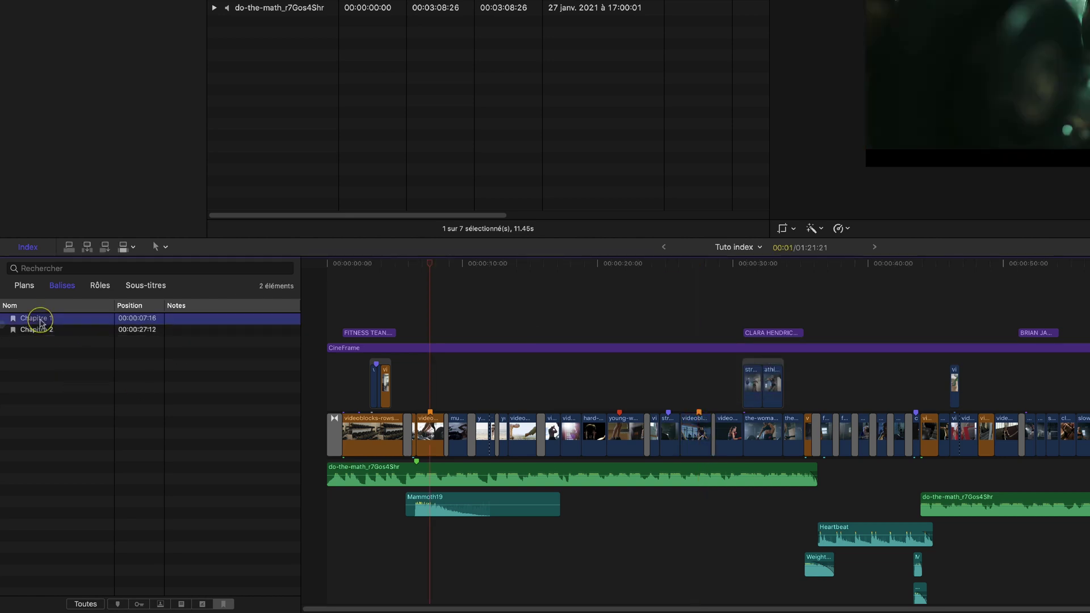
left_click(48, 334)
left_click(43, 318)
left_click(43, 331)
left_click(47, 321)
left_click(45, 331)
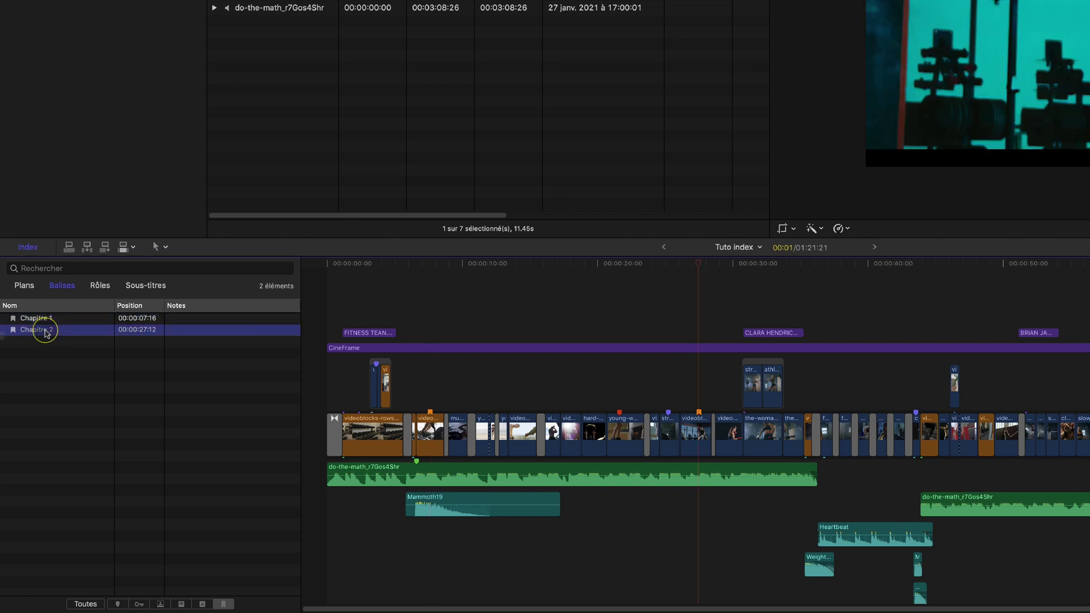
left_click(42, 319)
left_click(44, 331)
List the six roles and highlight the Titres, Vidéo, B-Roll and Musique clips
left_click(101, 290)
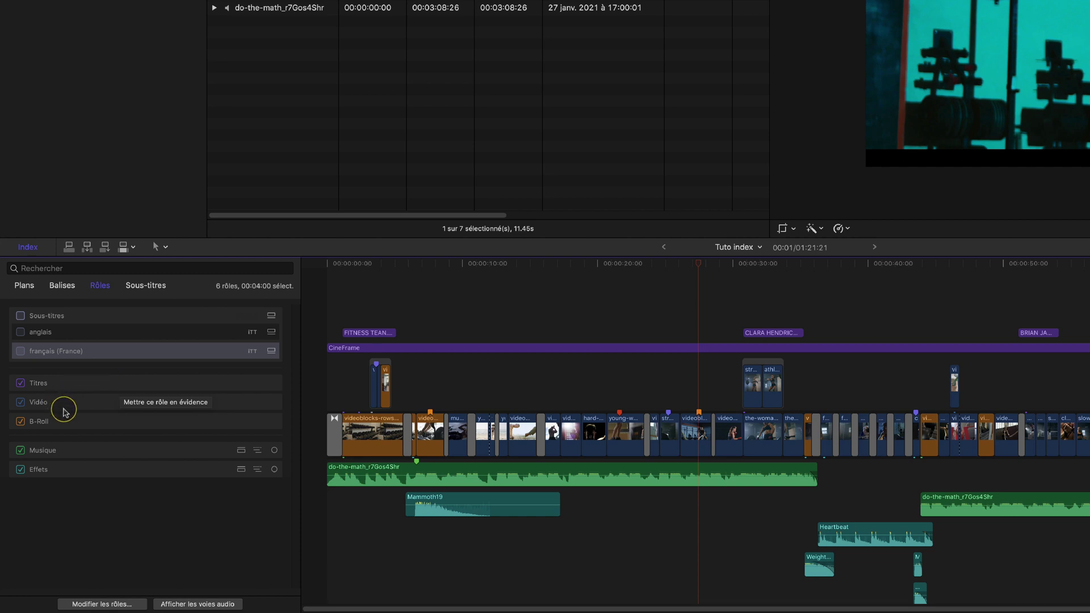
left_click(66, 386)
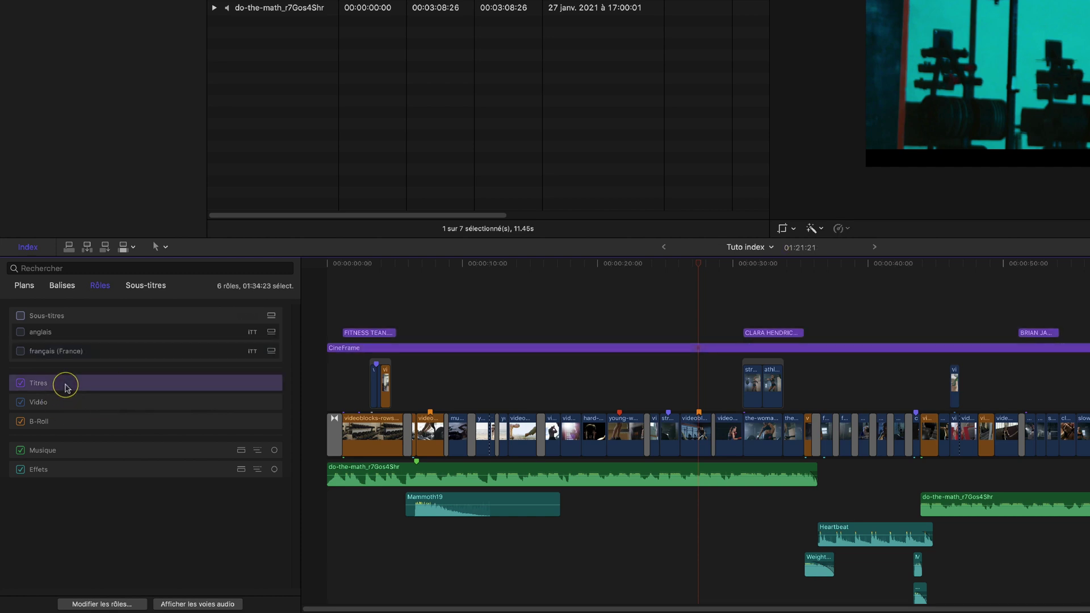
left_click(68, 404)
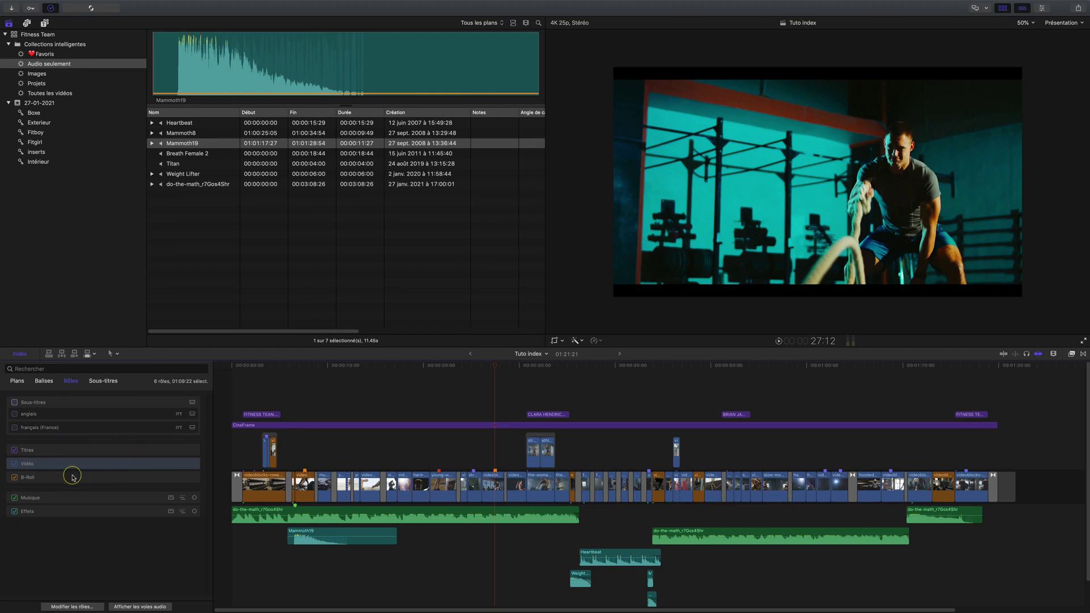
left_click(55, 478)
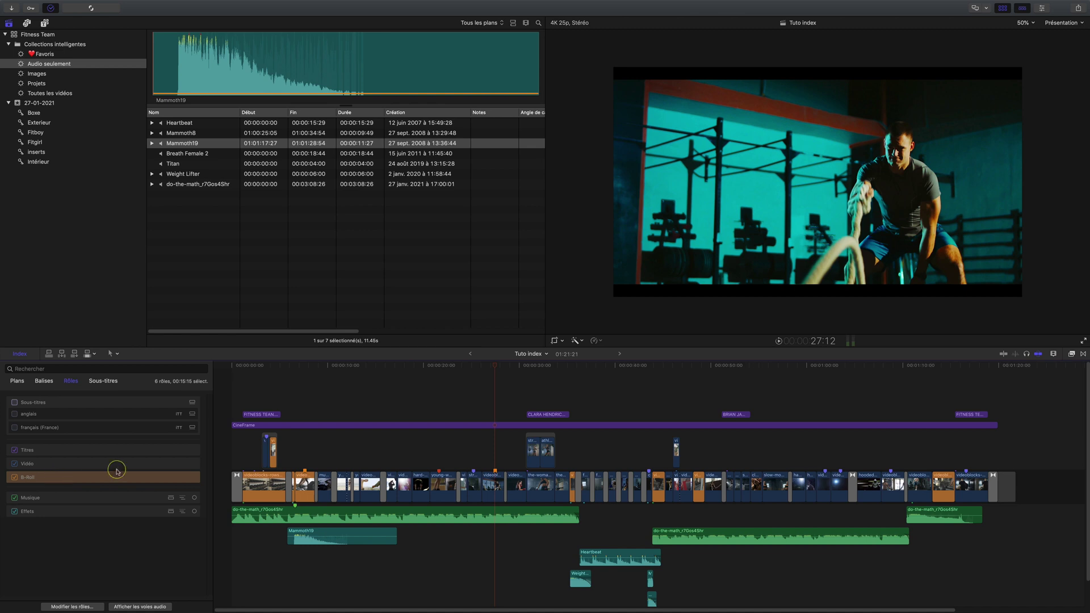
left_click(89, 498)
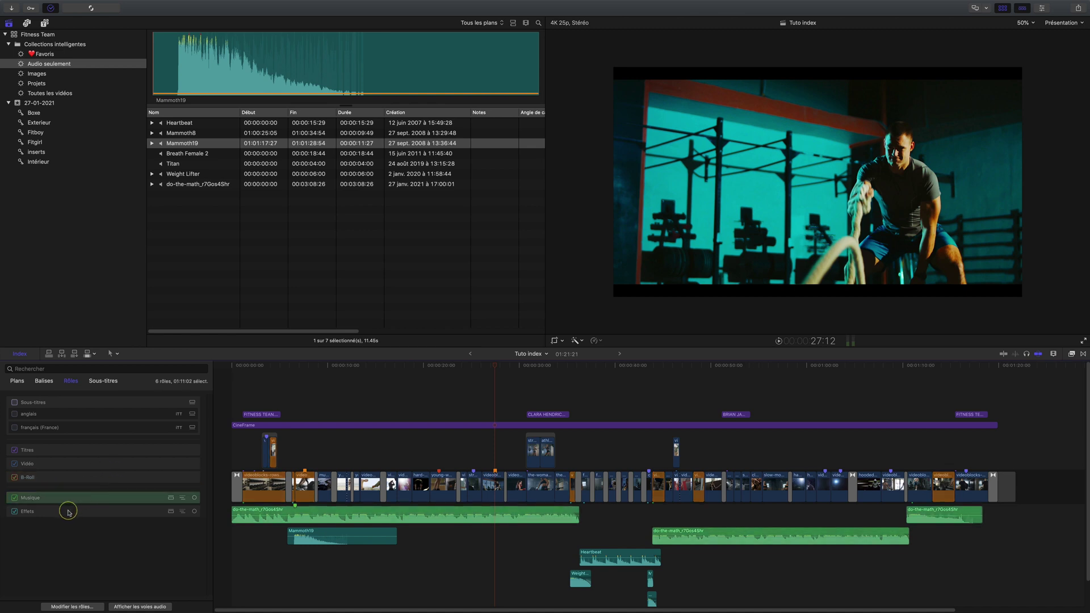
left_click(104, 381)
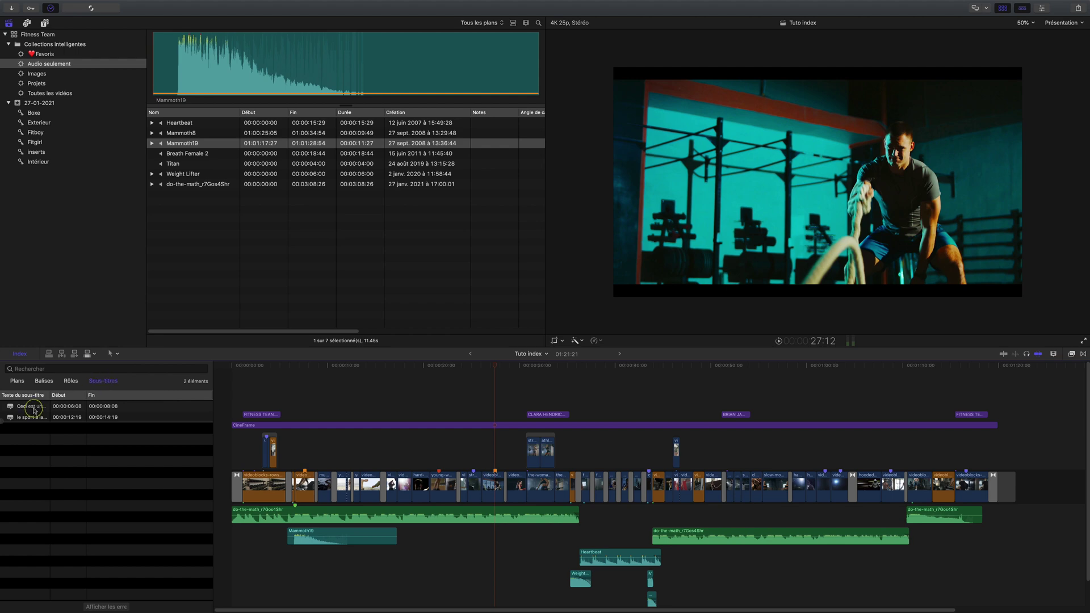
Turn on the subtitles role, show its lanes, and try then hide the English subtitles
left_click(34, 418)
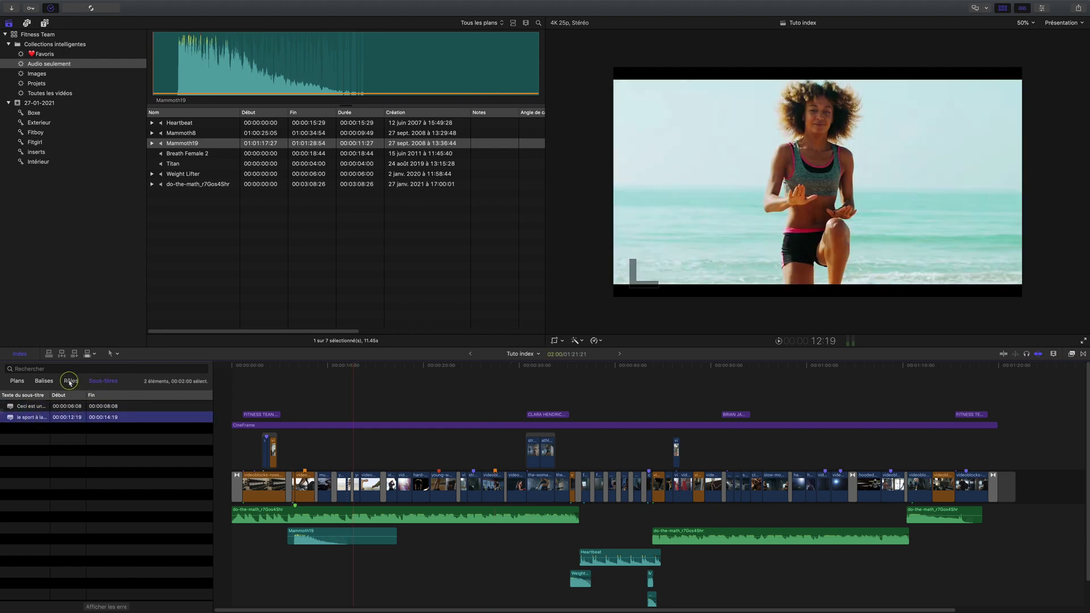
left_click(71, 381)
left_click(15, 403)
left_click(17, 349)
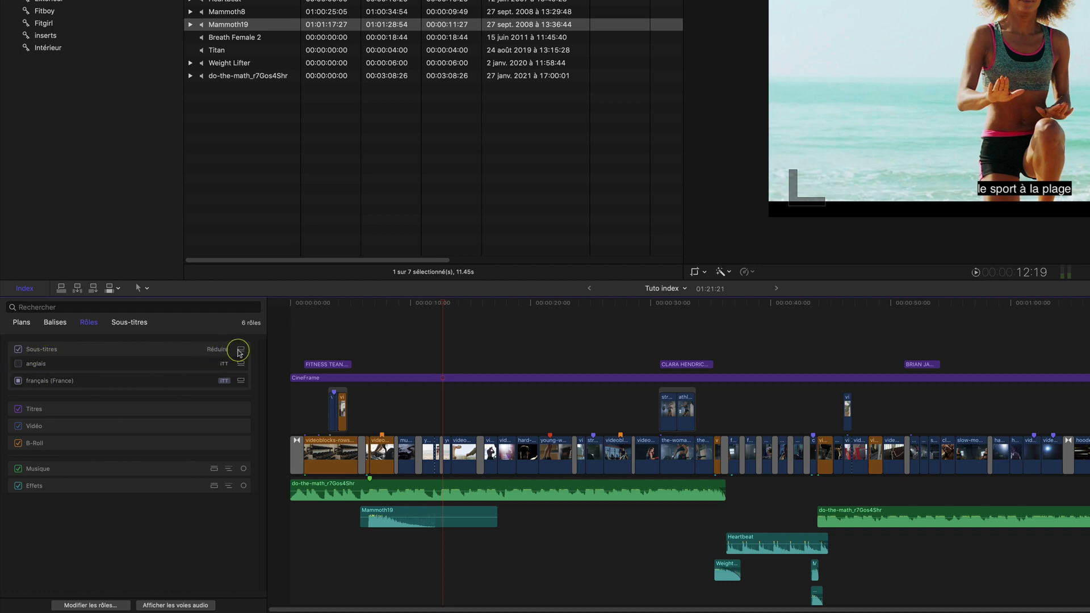
left_click(241, 350)
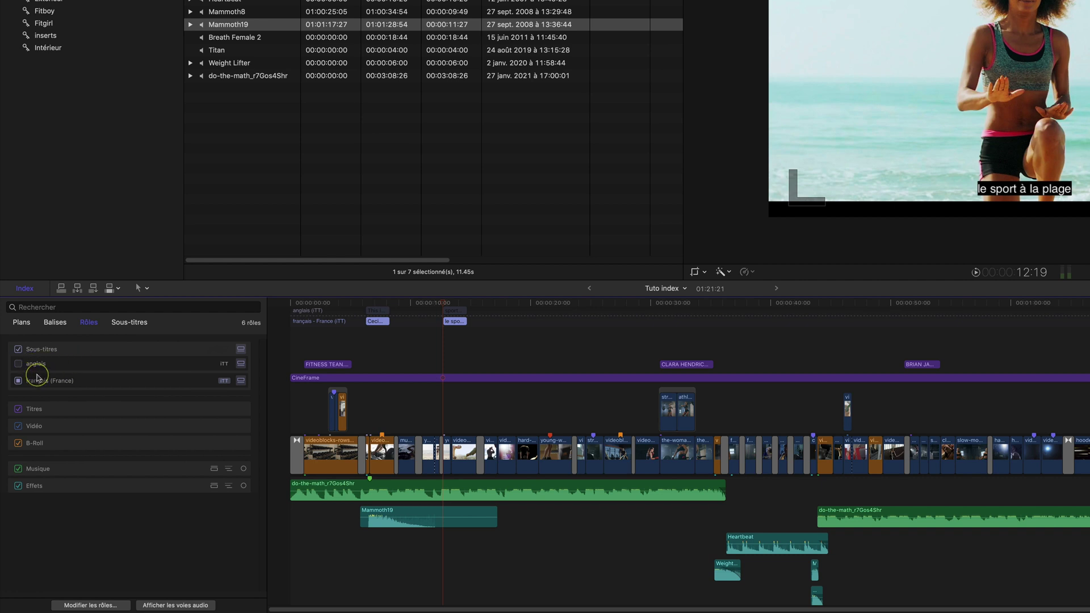
left_click(19, 364)
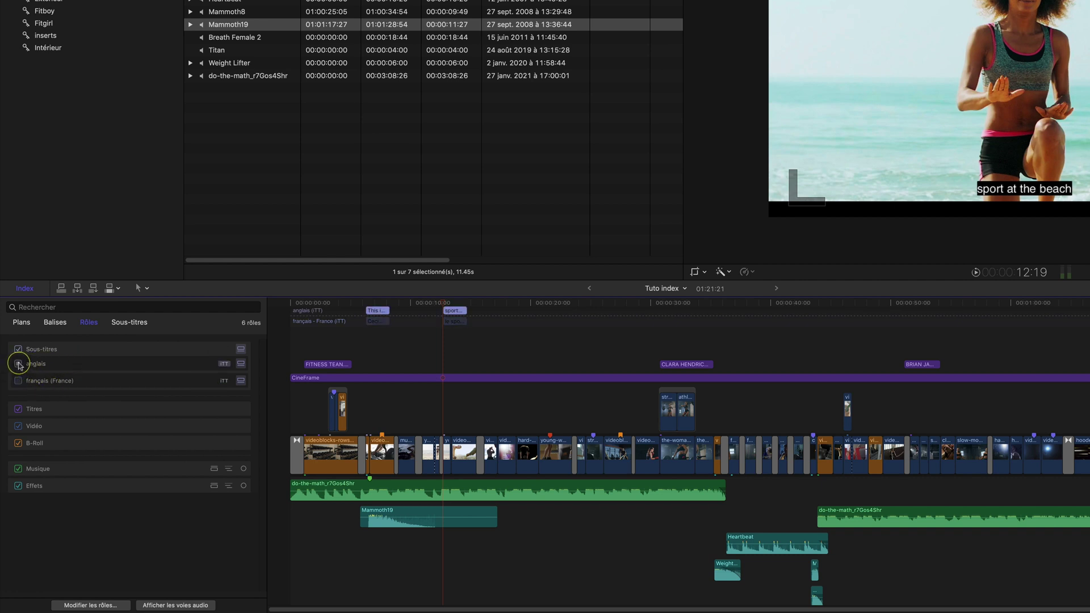
left_click(242, 364)
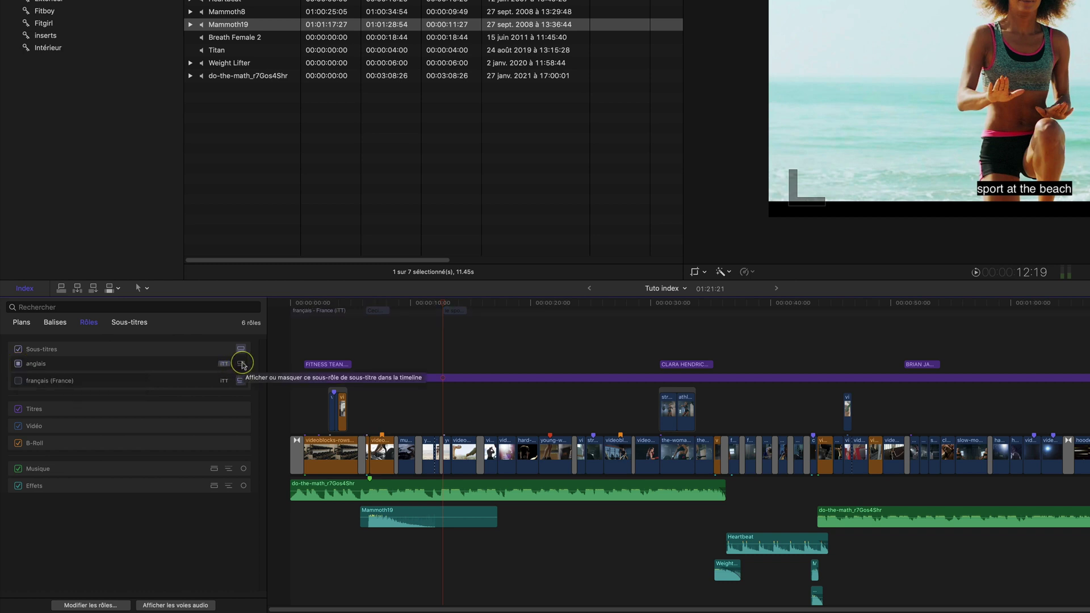
Enable the français (France) subtitle role and list its subtitles
left_click(121, 382)
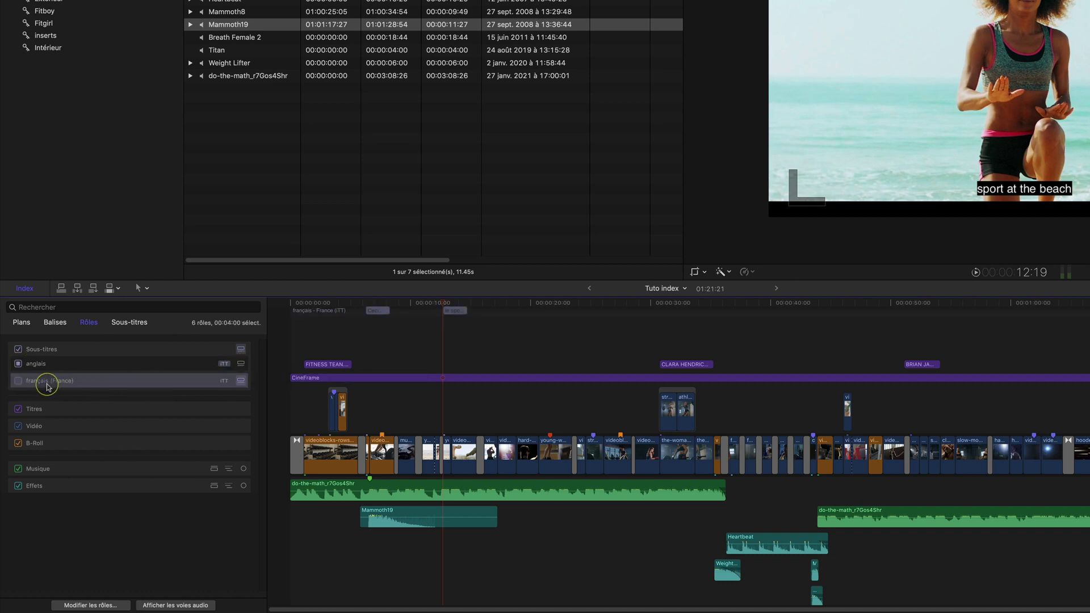
left_click(19, 380)
left_click(128, 321)
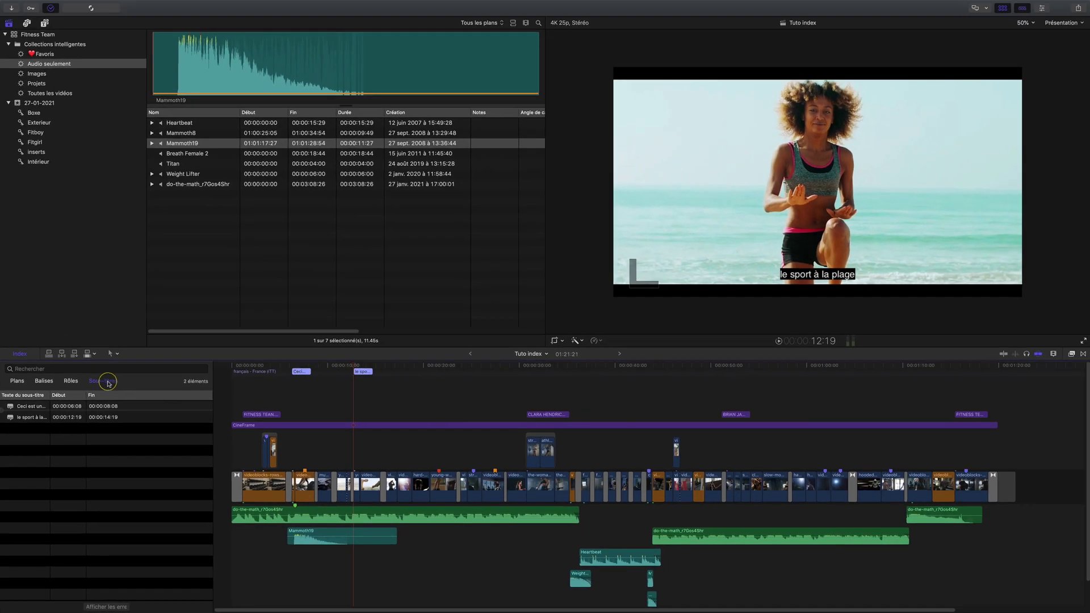
Preview the two French subtitles by alternating between their rows
left_click(34, 407)
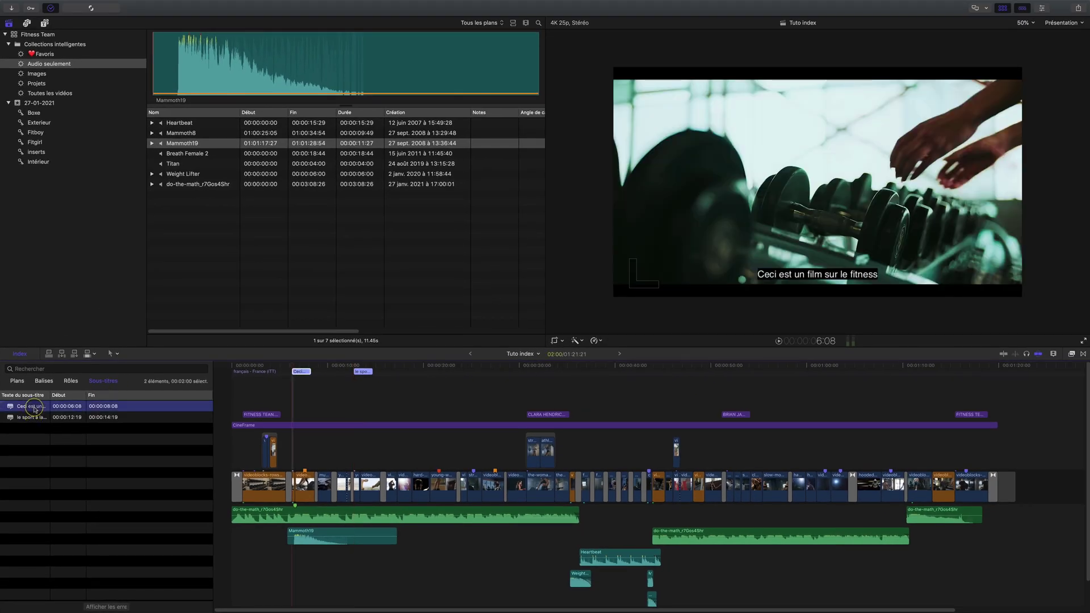
left_click(32, 418)
left_click(32, 406)
left_click(32, 417)
left_click(32, 407)
left_click(33, 418)
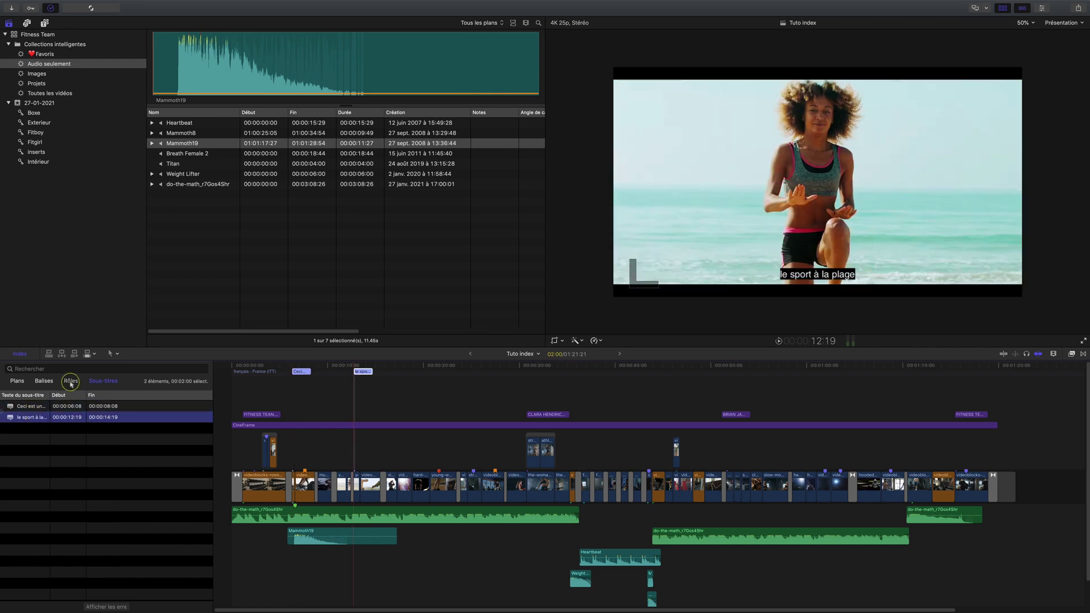
Switch subtitles to English, preview both English subtitles, then visit the gym and push-up shots
left_click(71, 381)
left_click(17, 419)
left_click(102, 381)
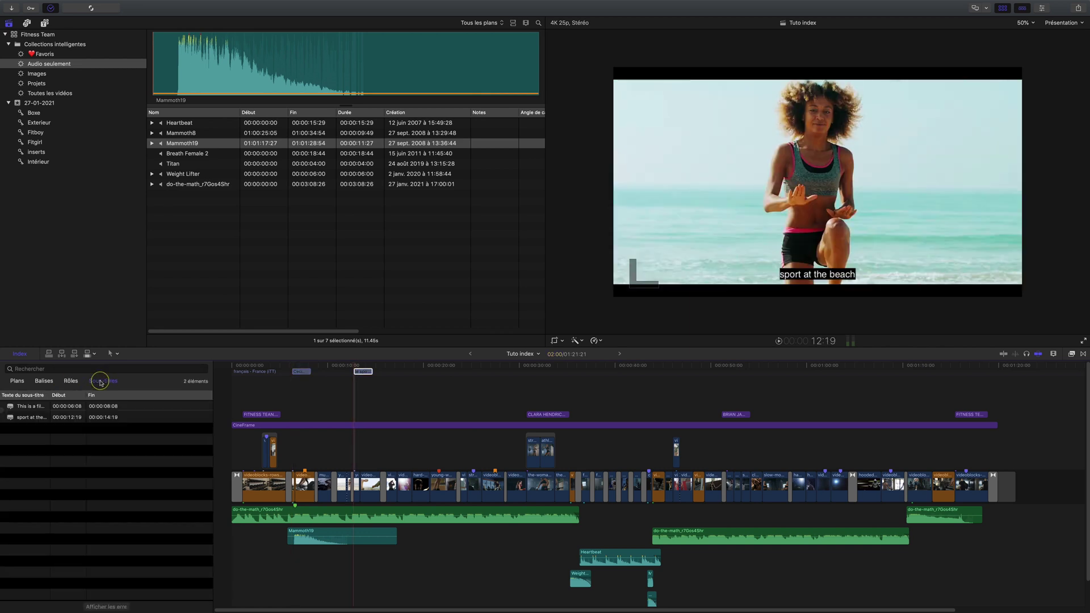
left_click(31, 406)
left_click(32, 418)
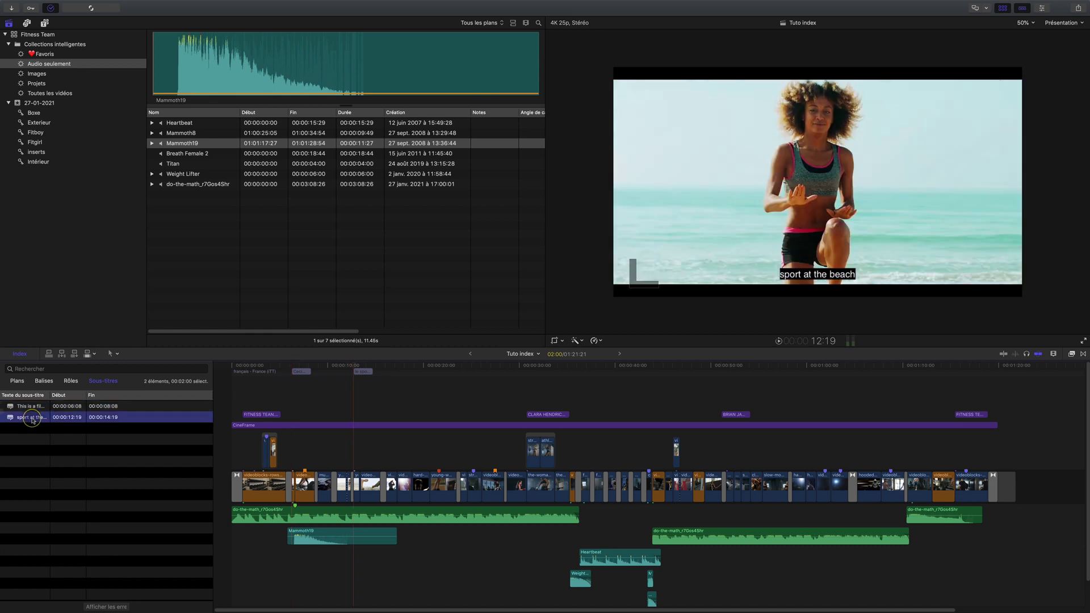
left_click(301, 366)
left_click(365, 365)
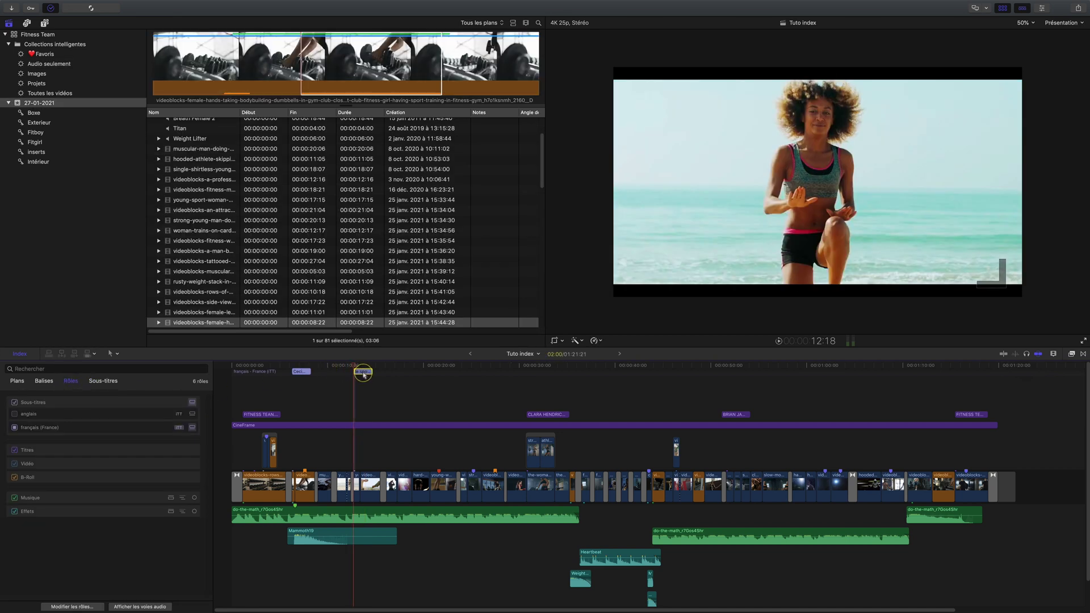
Move the 'le sport' subtitle to overlap the other and show only subtitles with errors
left_click_drag(363, 375, 364, 381)
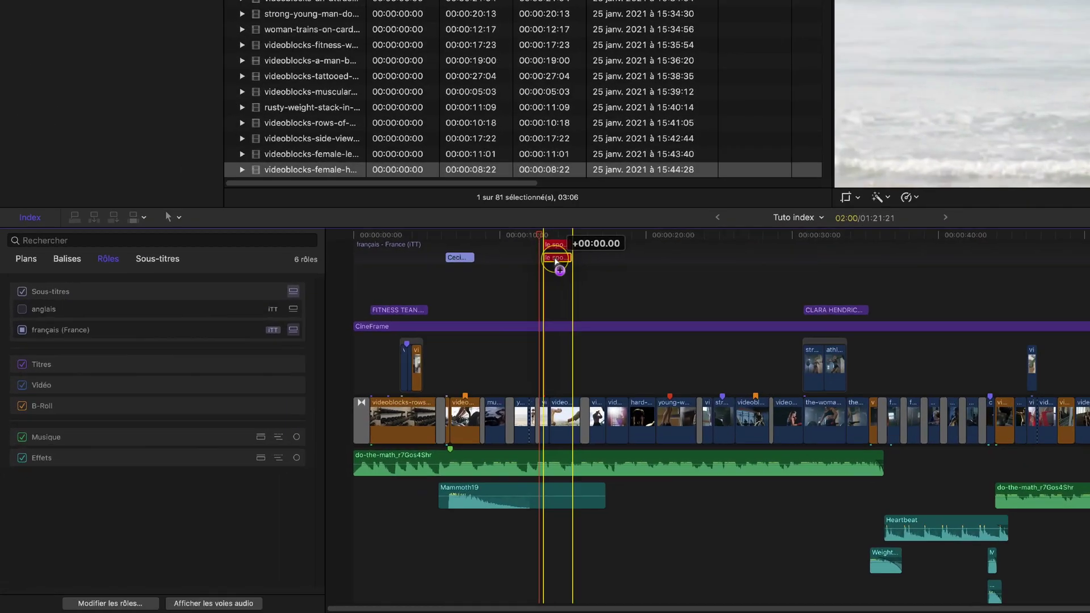
left_click_drag(555, 260, 552, 254)
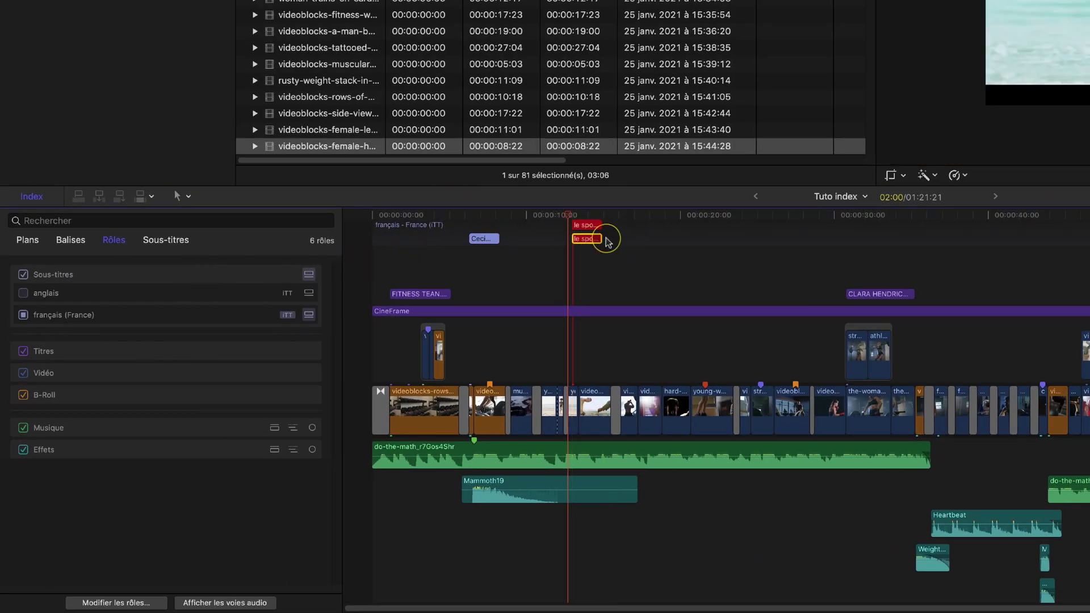
left_click(157, 239)
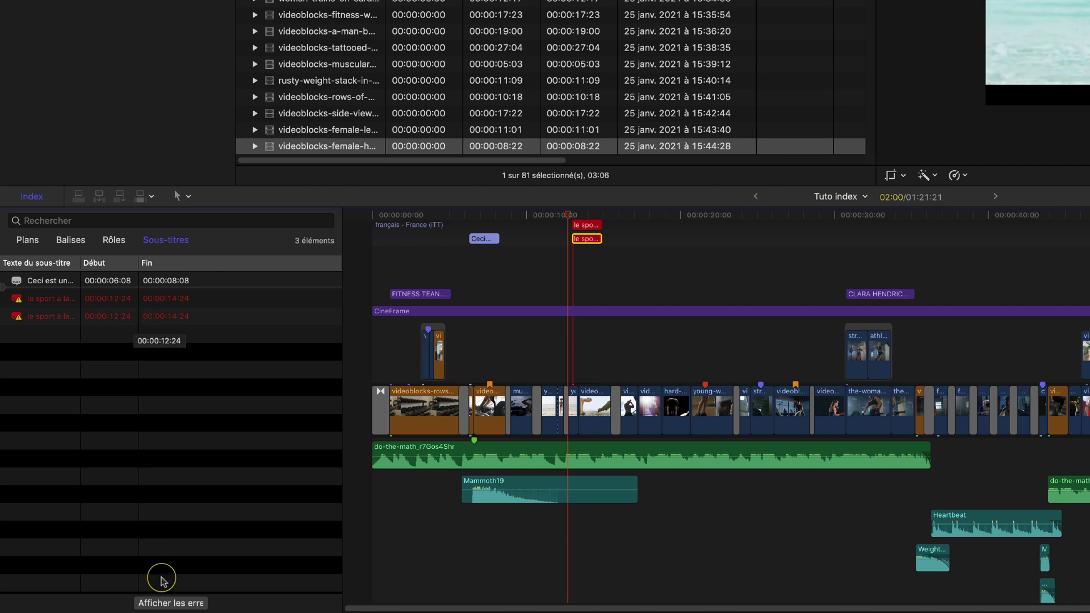
left_click(171, 603)
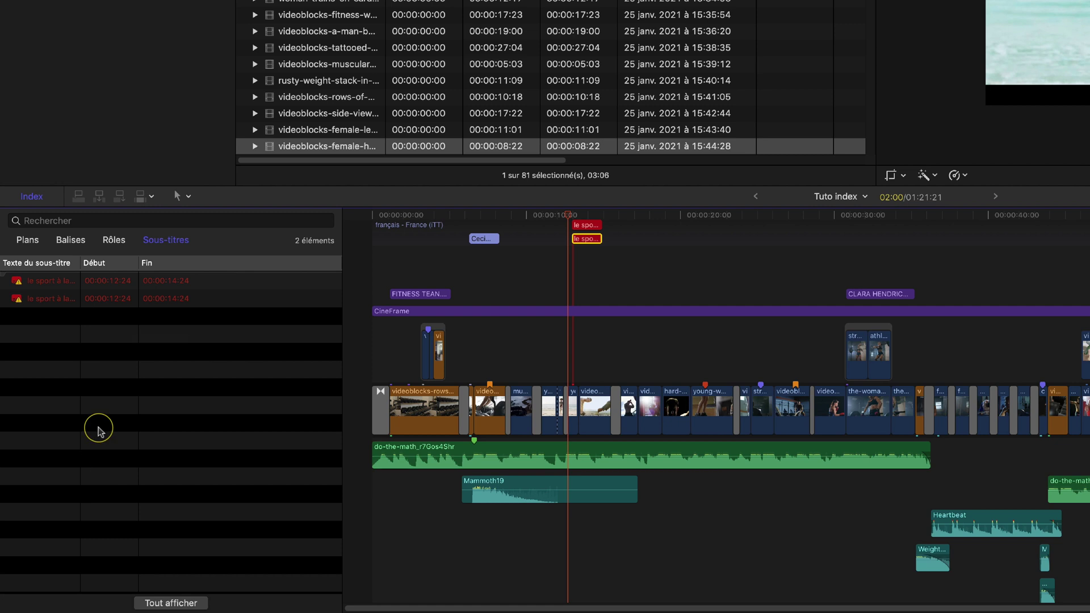
Recheck the subtitle error list, select the 'le sport' subtitle, and return the index to clips
left_click(114, 240)
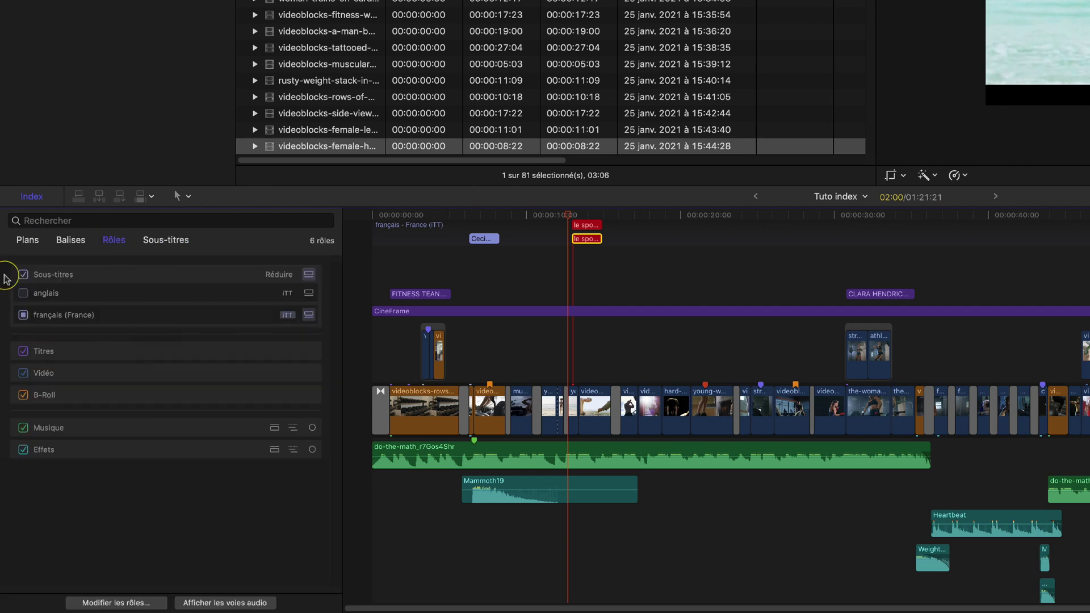
left_click(165, 240)
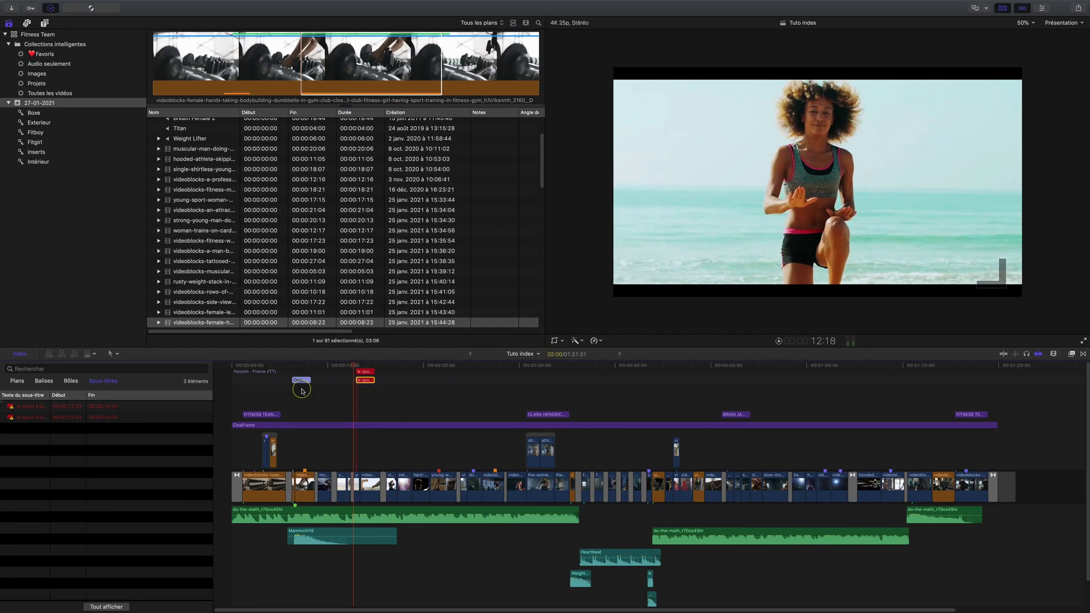
left_click(361, 381)
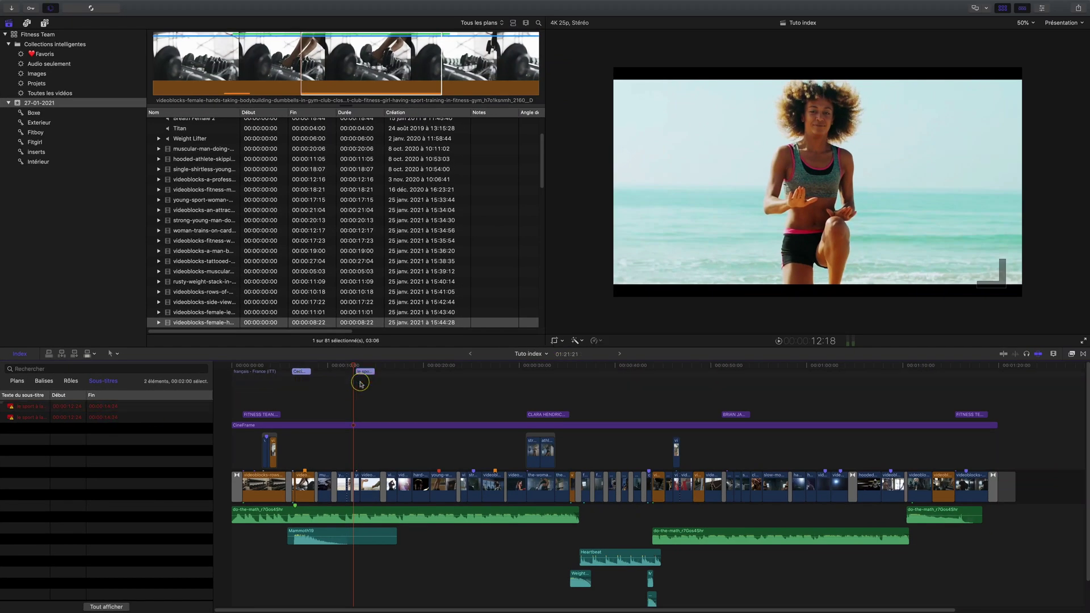
left_click(14, 380)
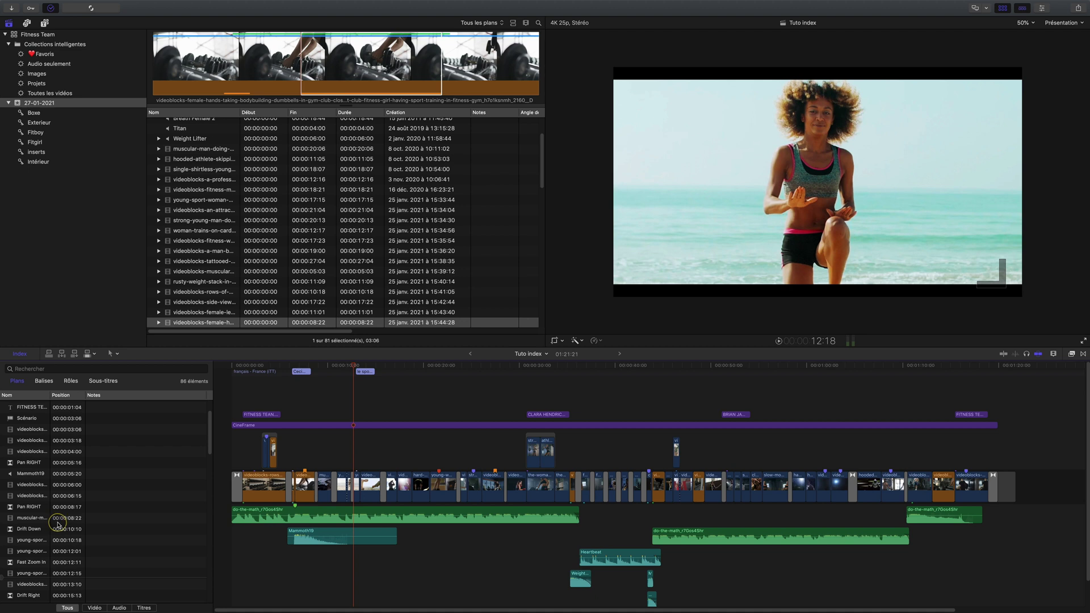
Filter the index by 'right', widen the name column, and select the three Fast Slide Right transitions
scroll(57, 524, "up", 5)
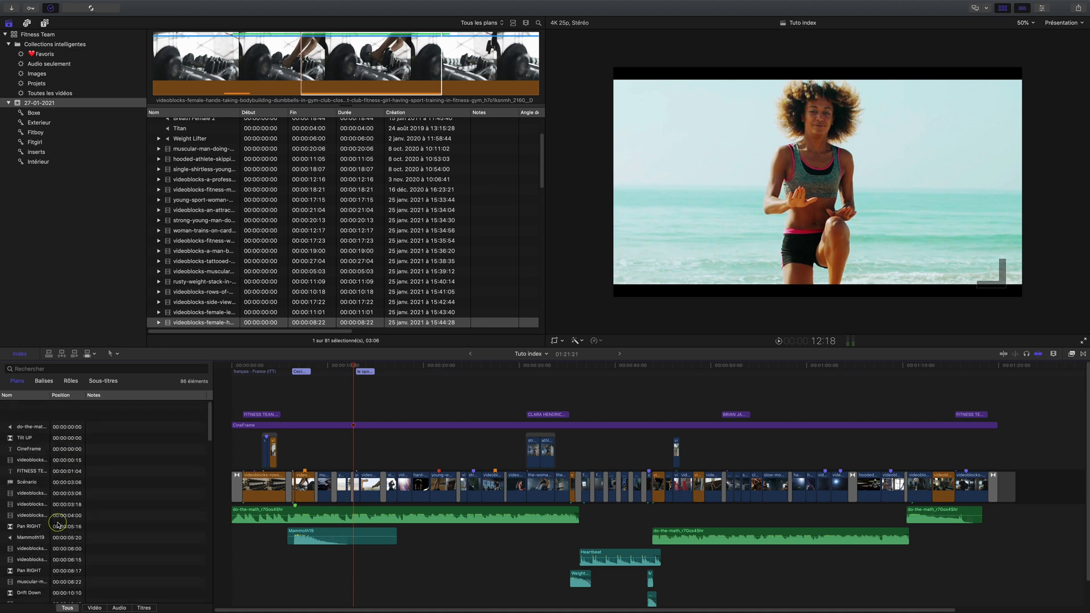
left_click(37, 370)
type("right")
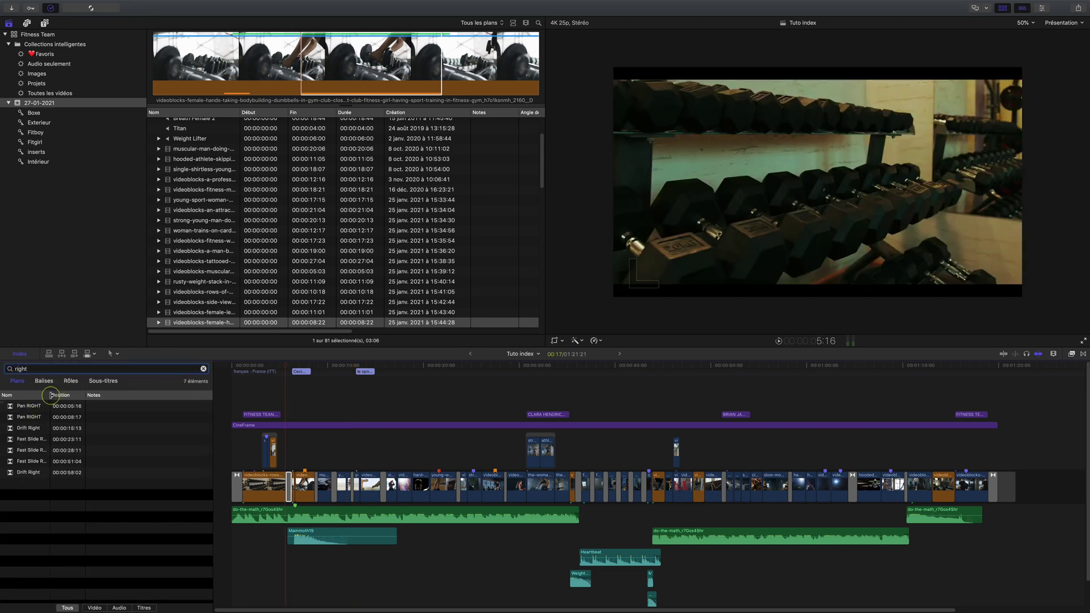
left_click_drag(50, 394, 102, 393)
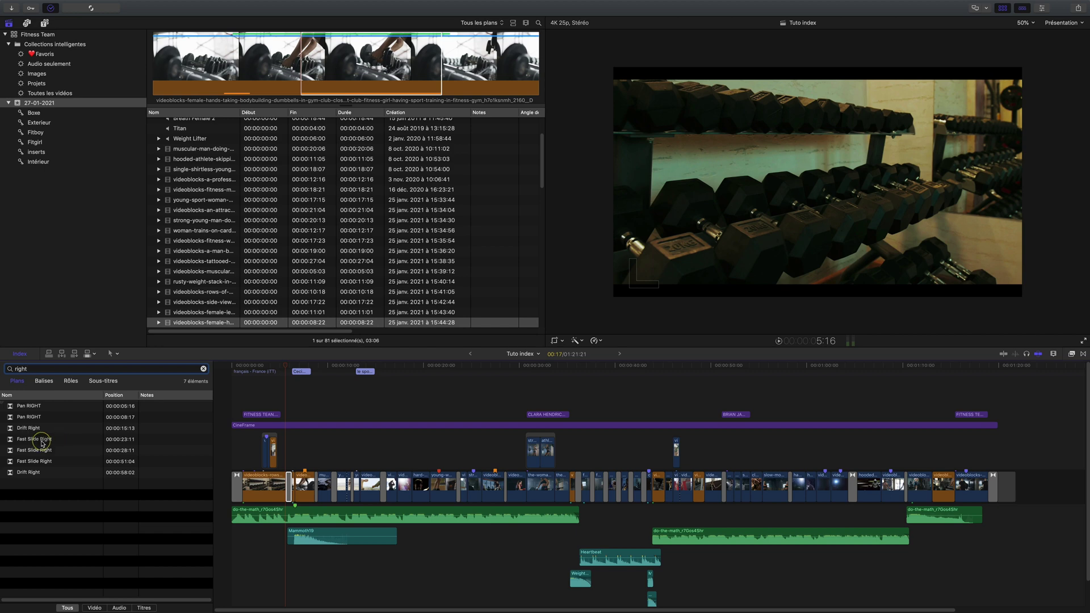
left_click(39, 440)
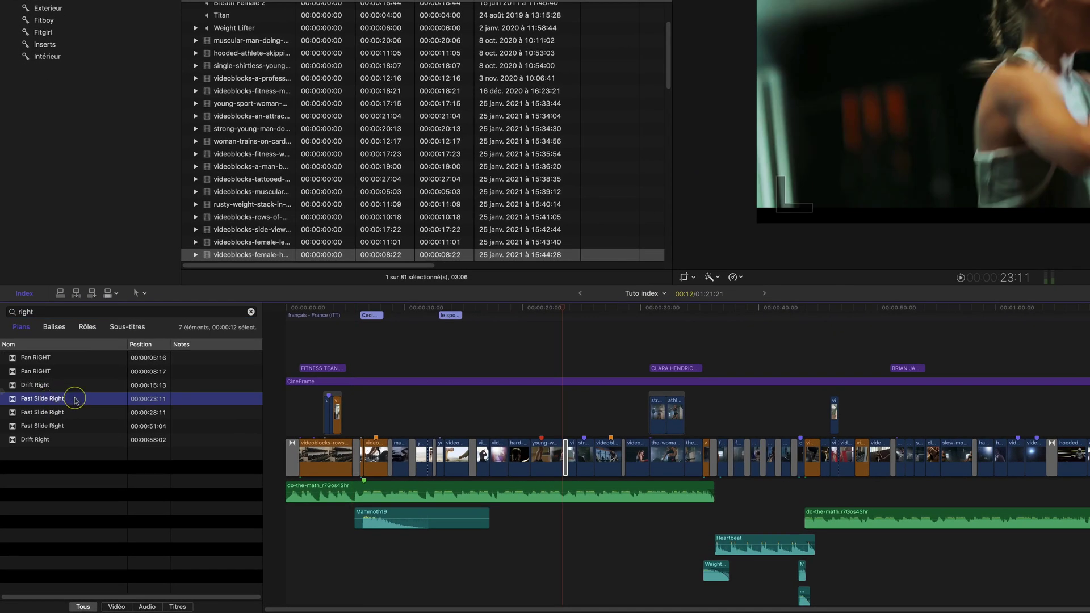
left_click(58, 426, "shift")
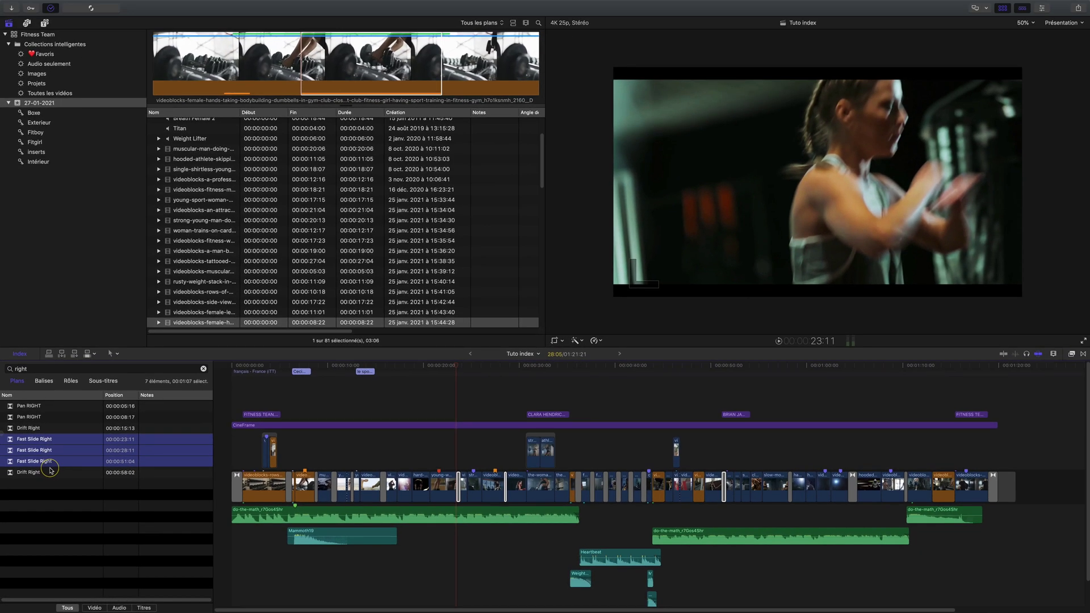
Find 'fast' in the Transitions browser and replace the selected transitions with Fast Slide Left
key("ctrl+super+5")
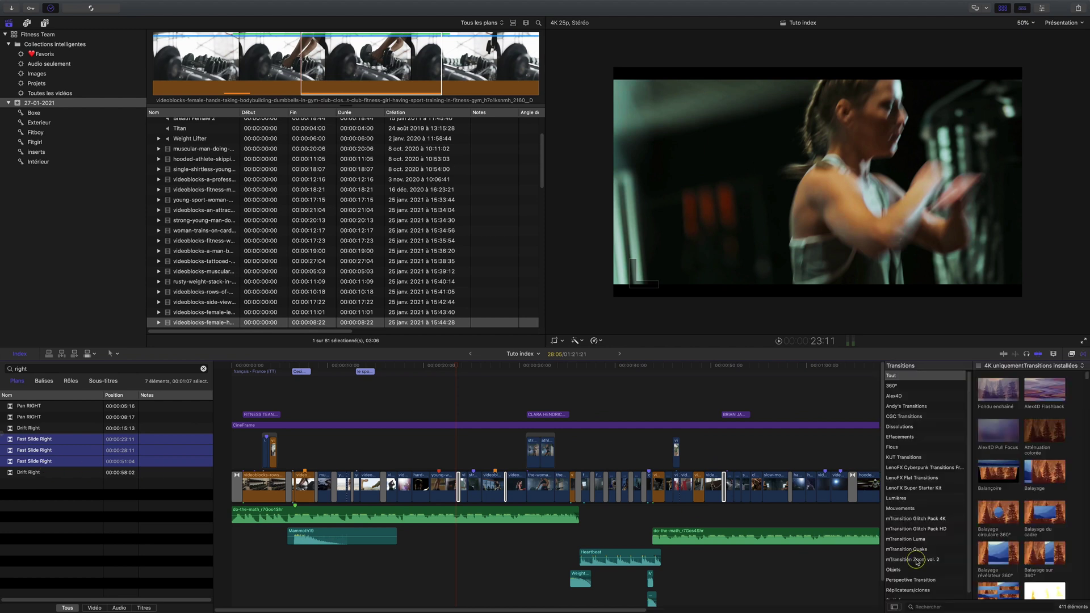
left_click(957, 606)
type("fast")
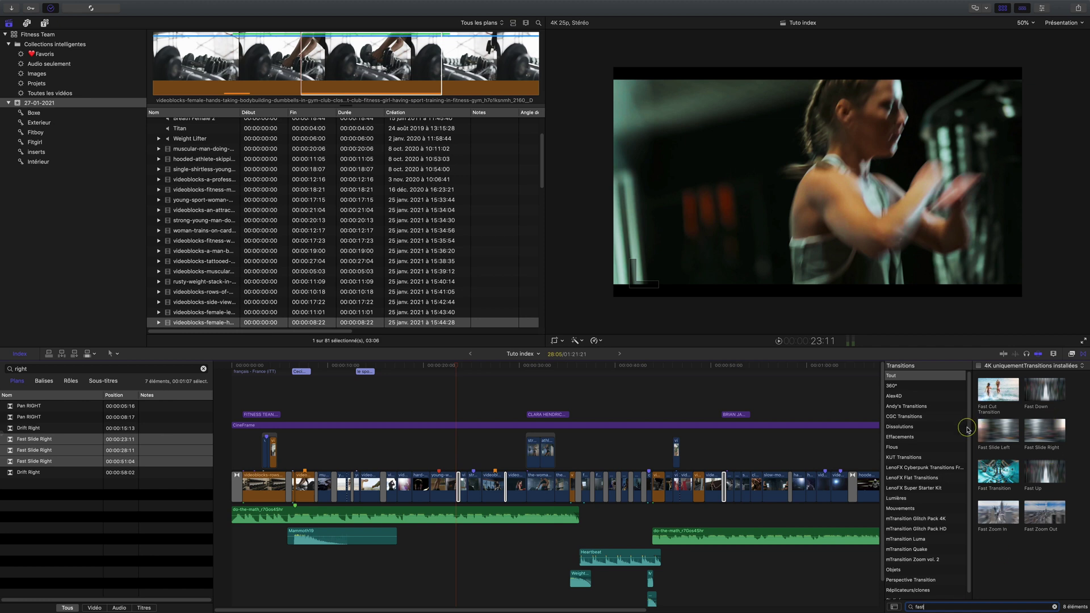
left_click(1004, 436)
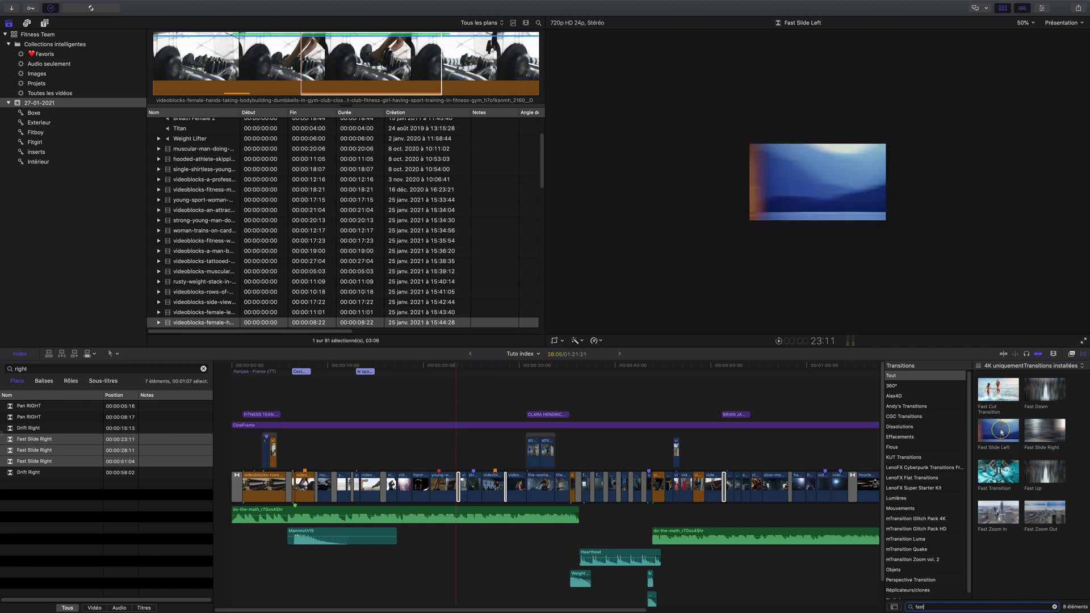
double_click(1001, 432)
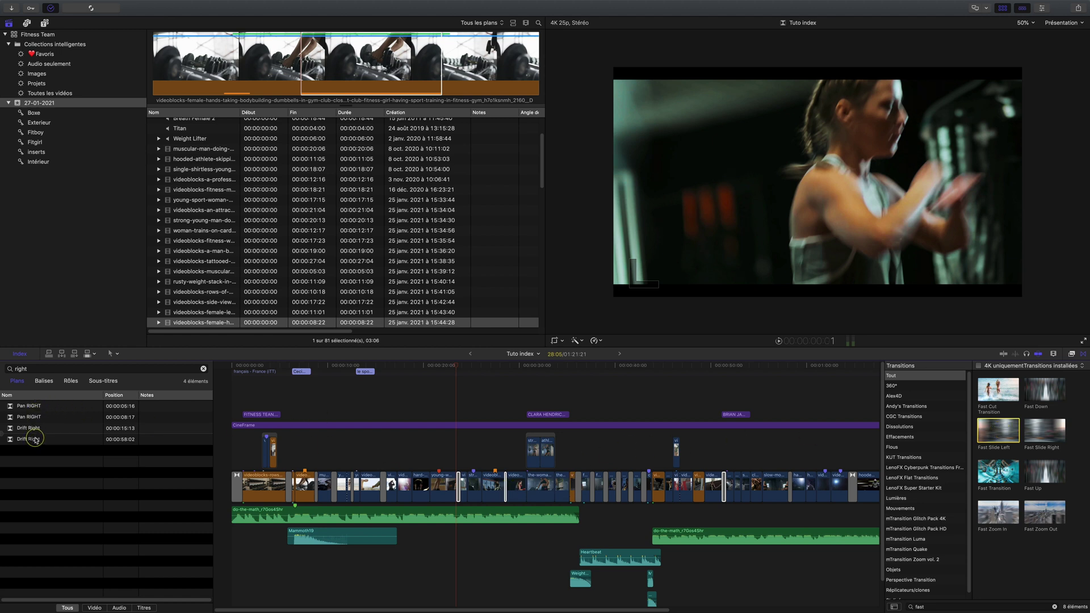
Search the index for 'lef' to verify the new transitions, then select a connected clip
double_click(22, 369)
key("BackSpace")
type("left")
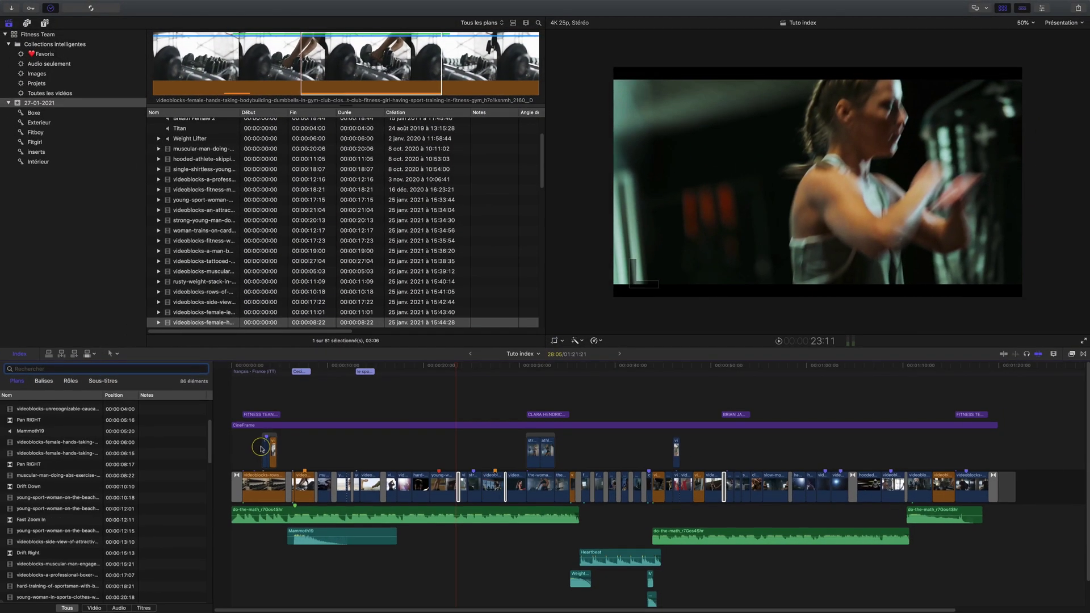
left_click(264, 451)
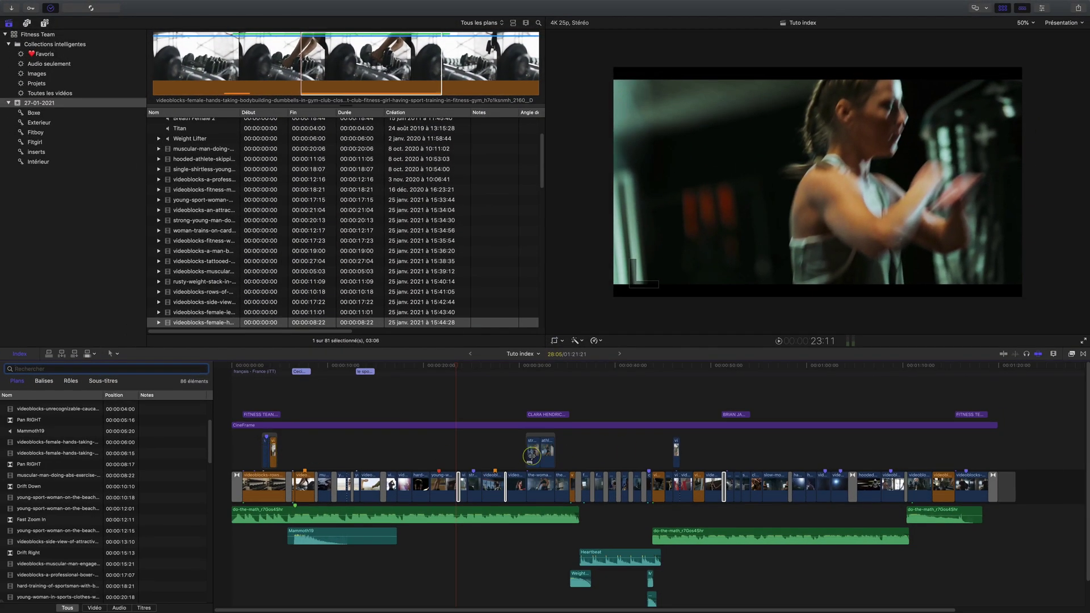
Select the connected gym clip, filter the index by 'sce', and compare the two Scénario items
left_click(549, 452)
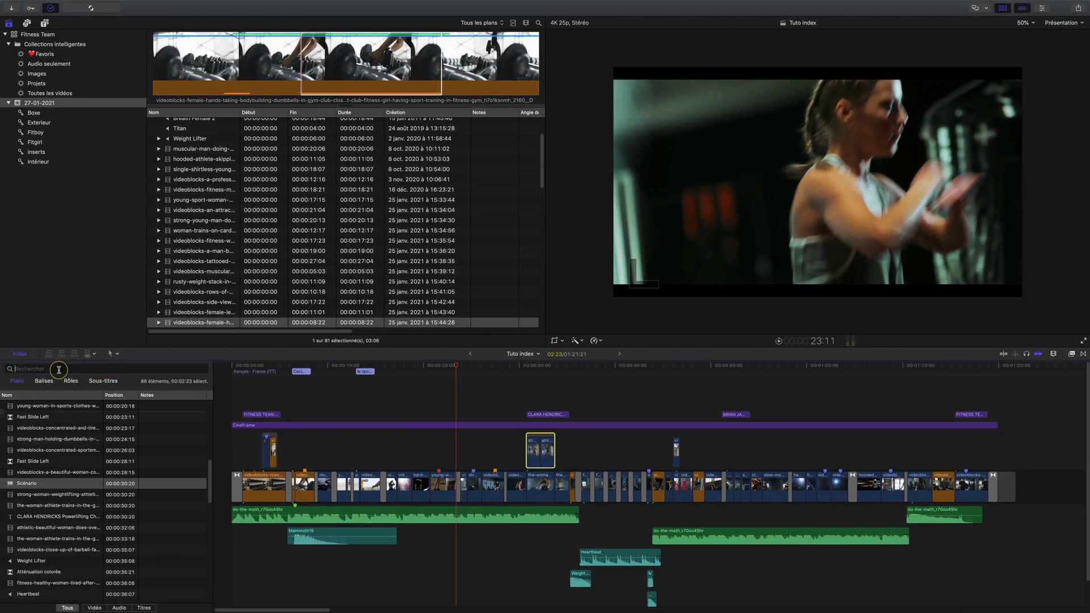
type("sce")
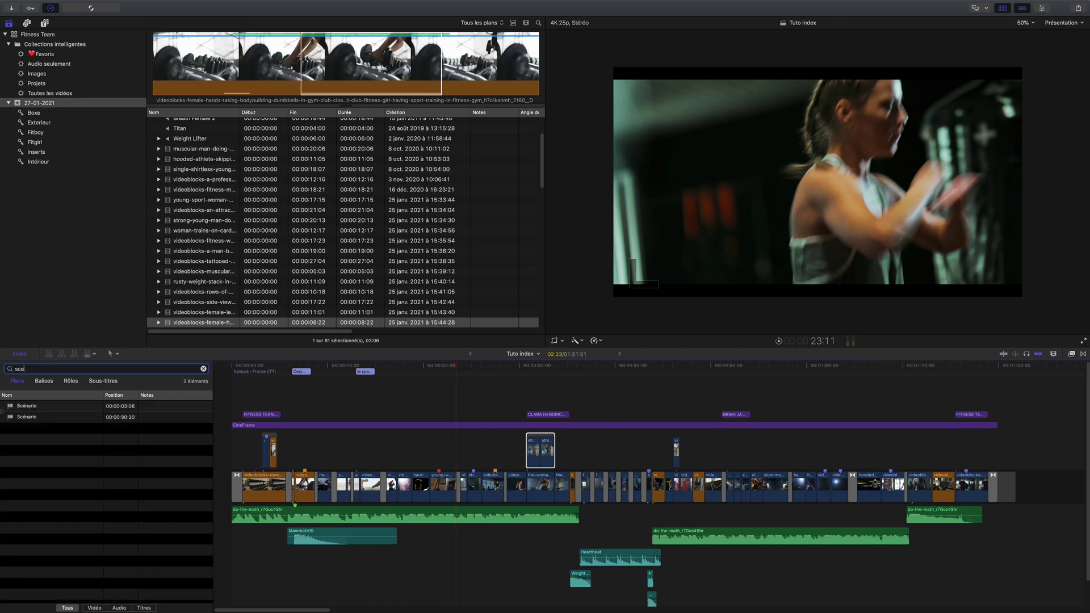
left_click(27, 406)
left_click(28, 417)
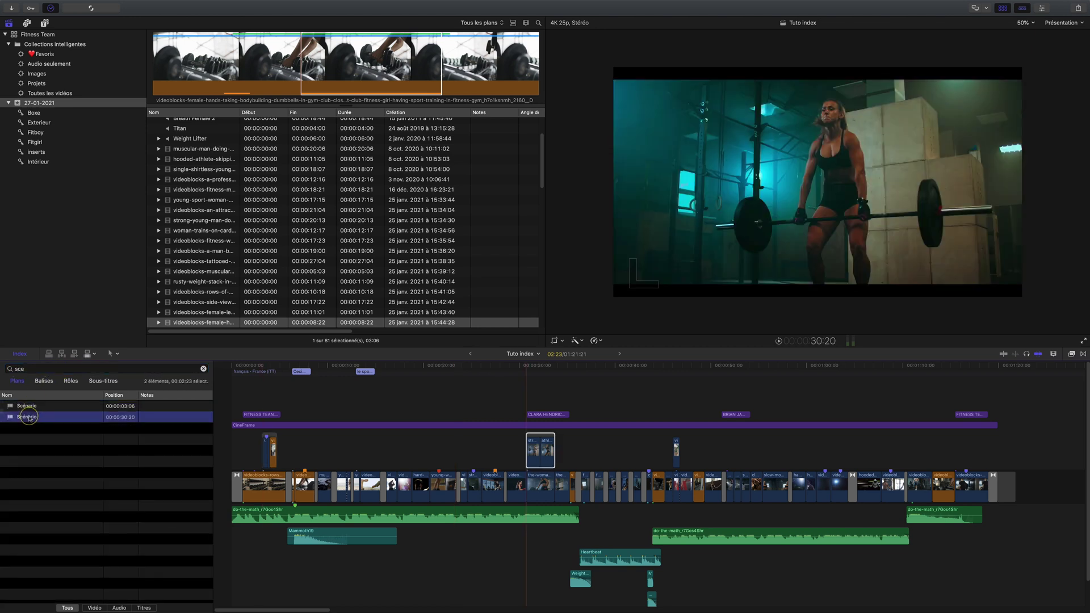
left_click(27, 406)
left_click(28, 417)
Delete the second Scénario clip and connect a clip above the storyline at 00:00:55:10
key("Delete")
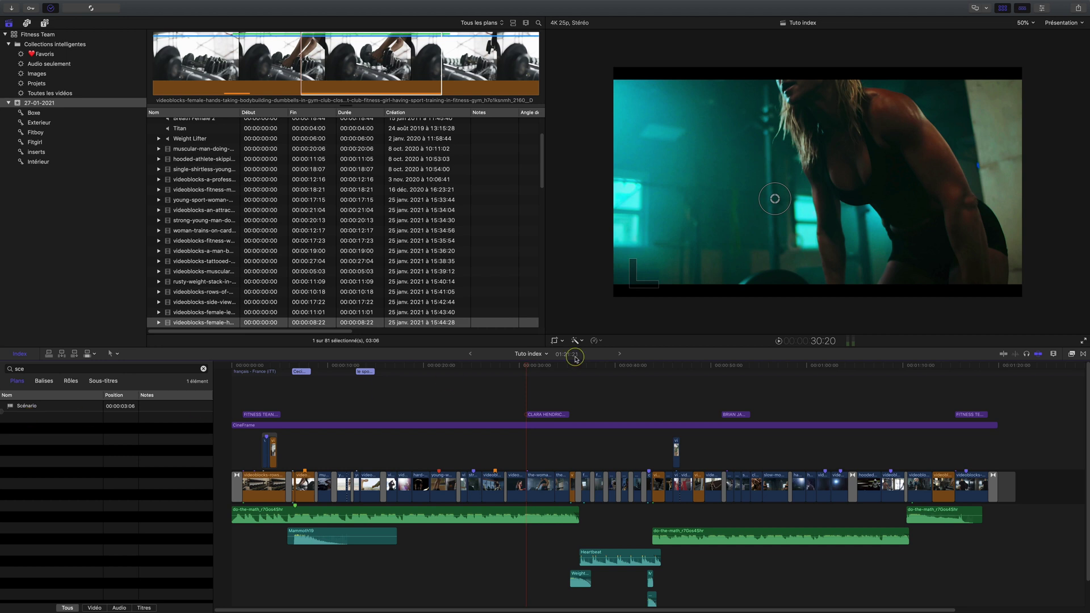
mouse_move(772, 369)
left_mouse_down()
mouse_move(791, 366)
mouse_move(764, 363)
left_mouse_up()
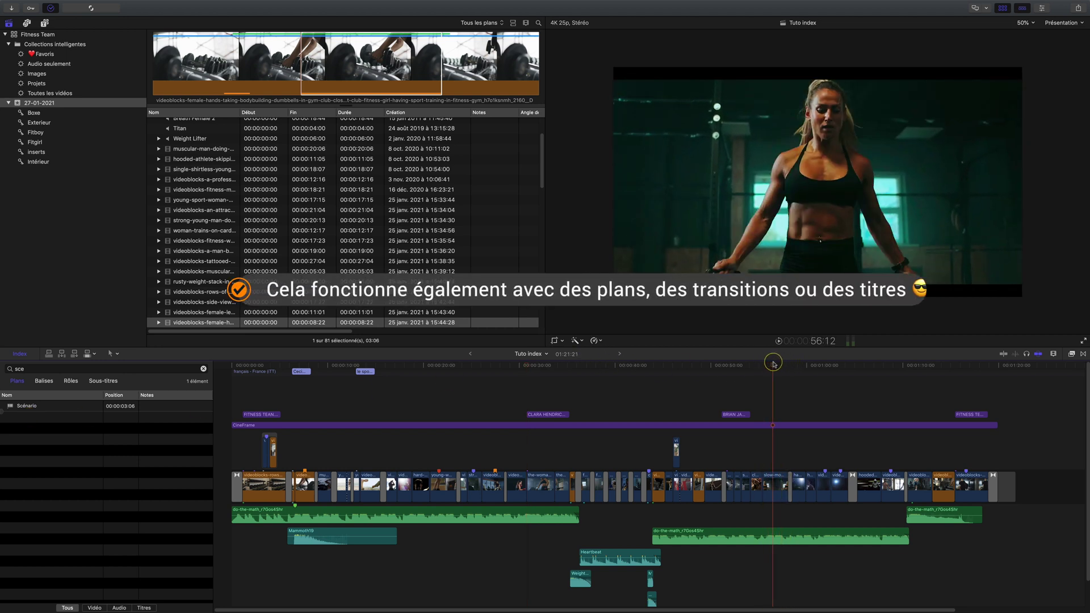
key("super+v")
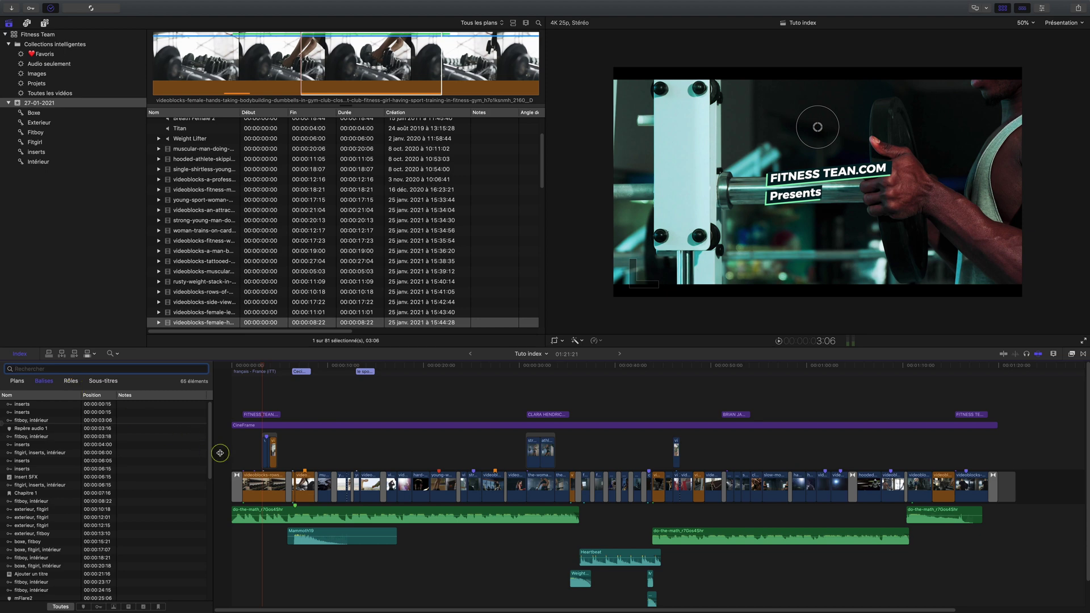
Scrub through the footage, focus the index search, and select the 27-01-2021 event
left_click_drag(341, 367, 400, 385)
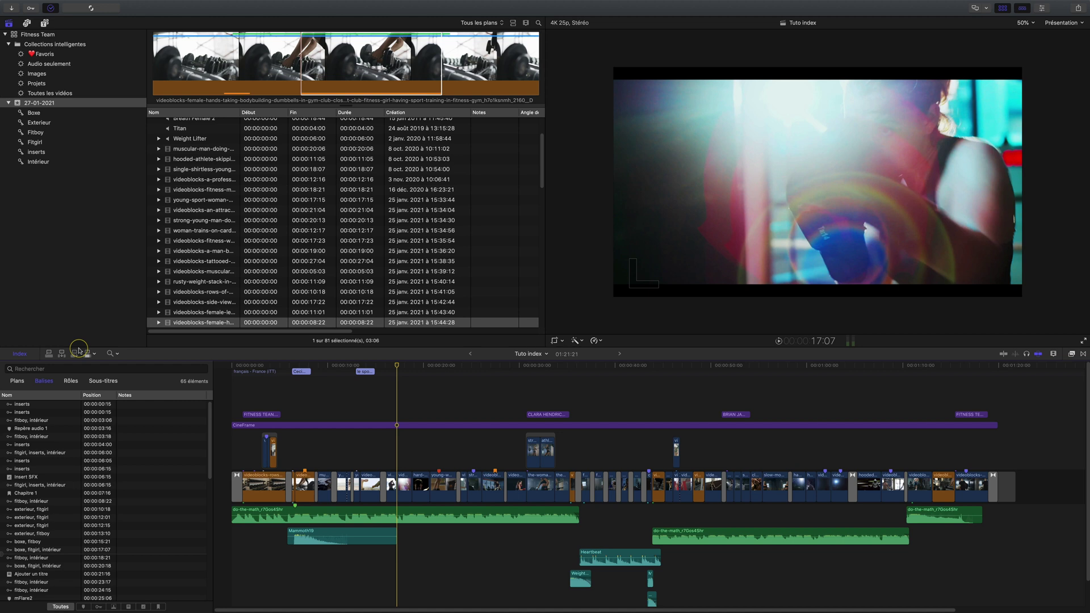
left_click(56, 369)
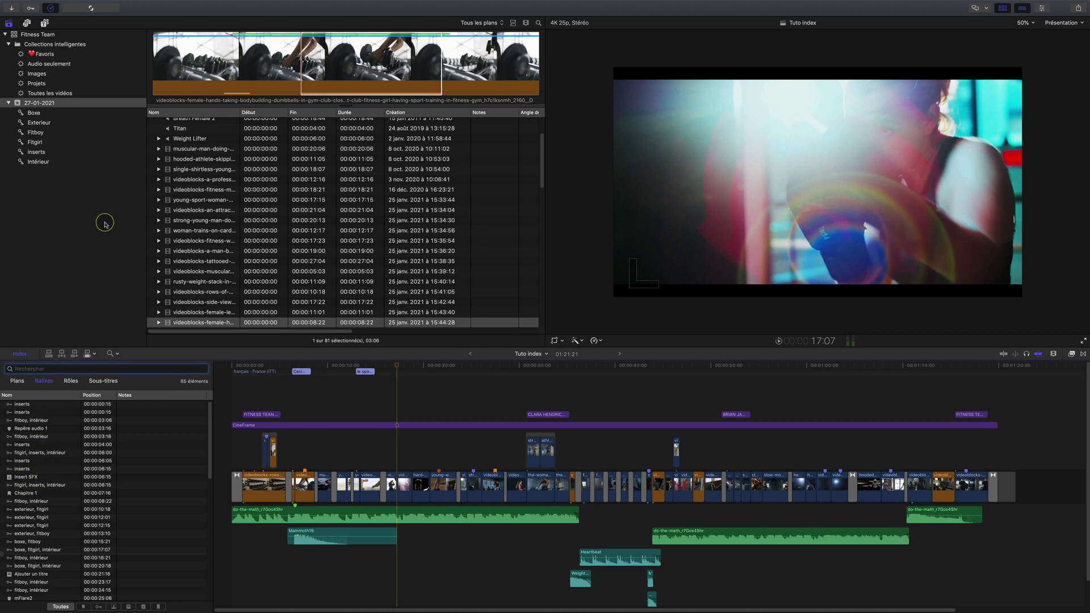
left_click(21, 104)
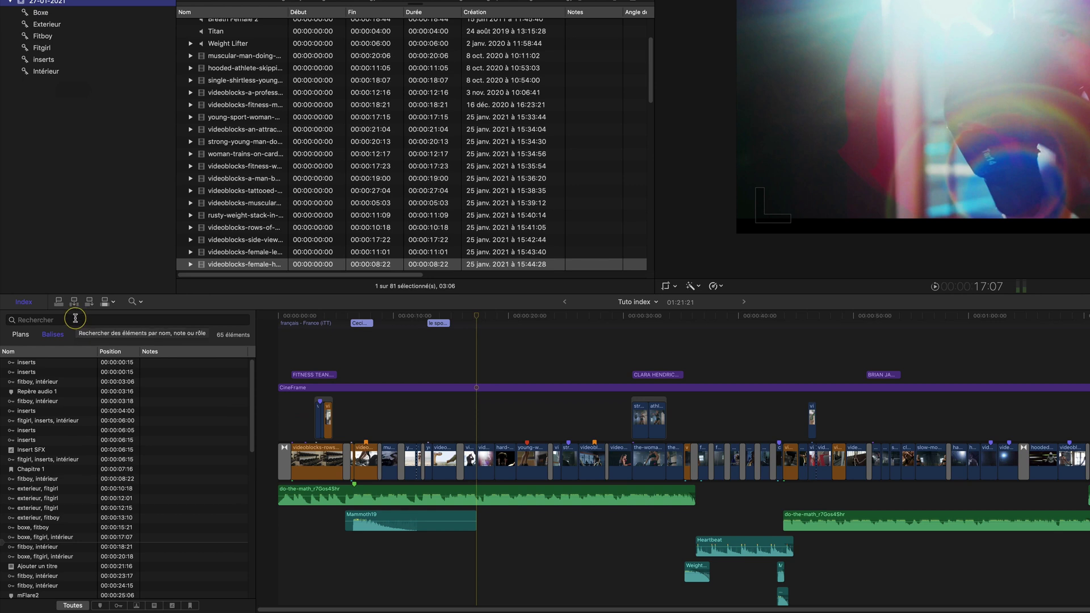
Filter the index tags by 'boxe' and select all four boxe-tagged clips
left_click(75, 318)
type("boxe")
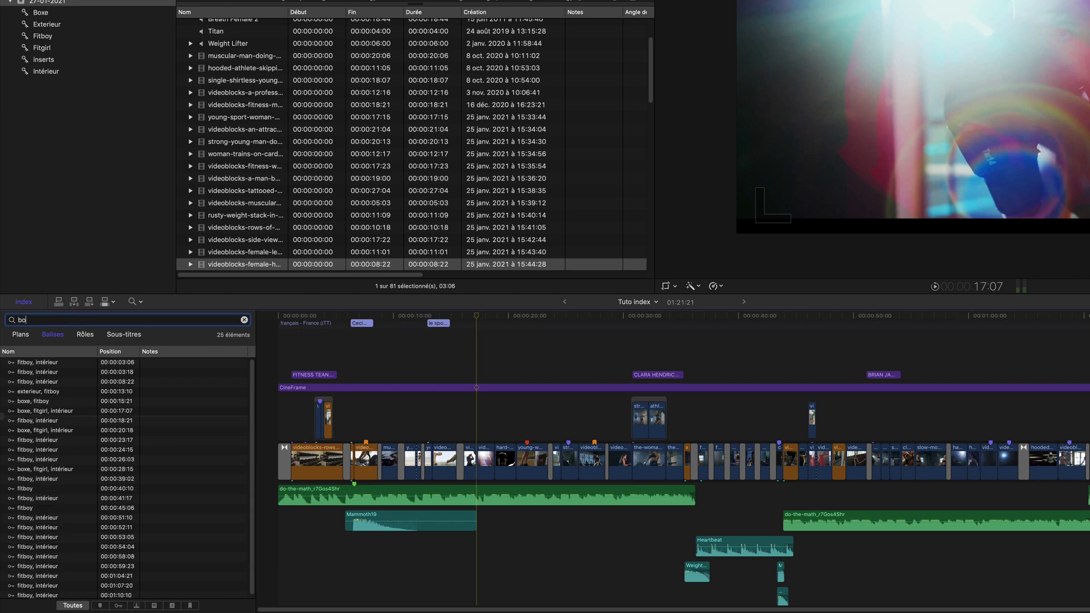
left_click(55, 363)
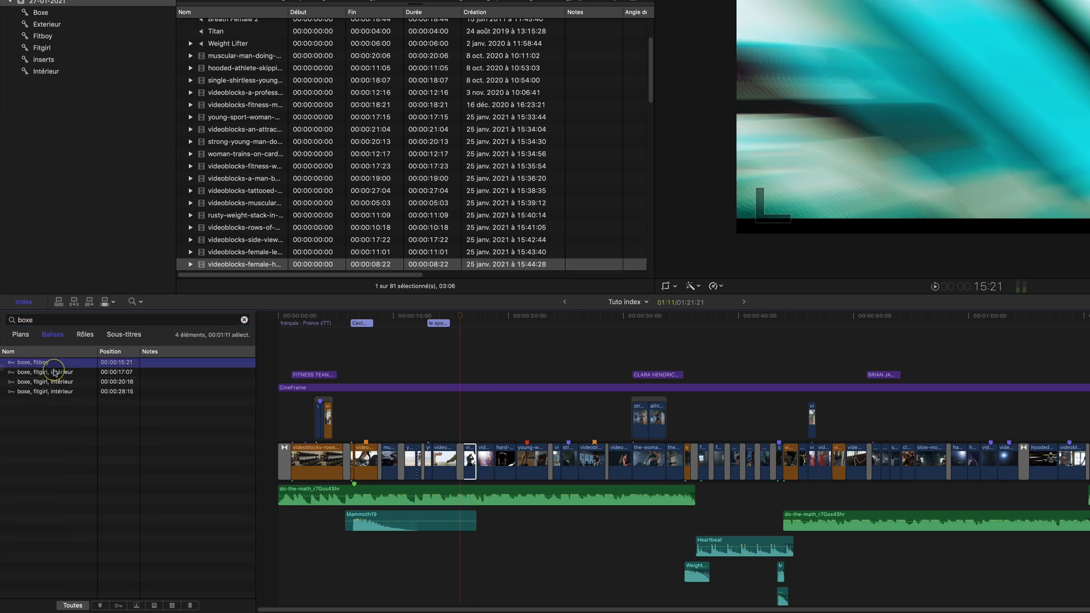
left_click_drag(56, 364, 52, 393)
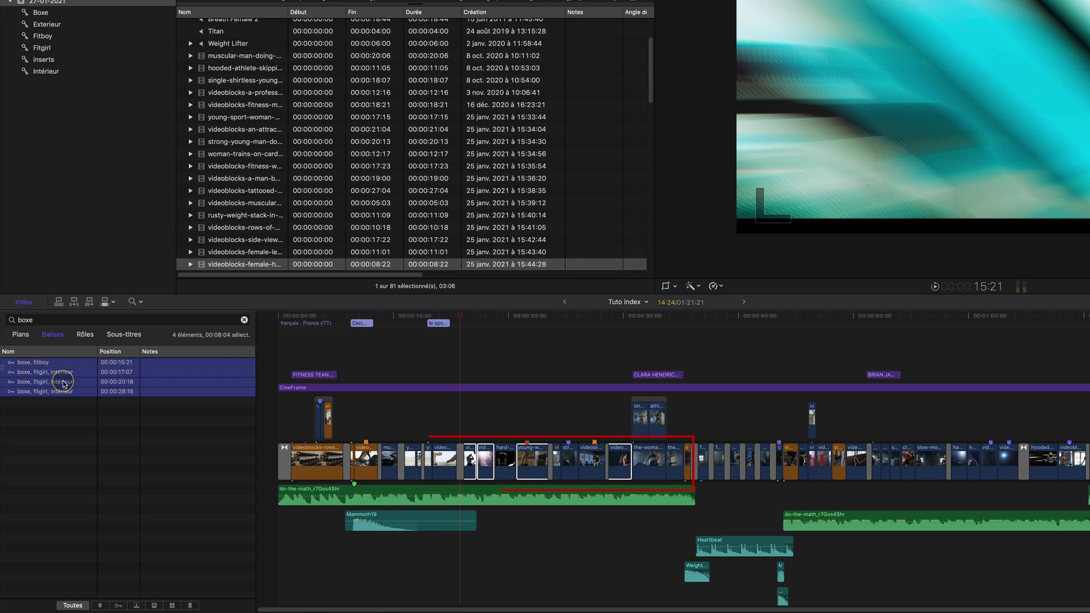
Create a new video role named 'Selection Client' in the role editor and apply it
left_click(84, 336)
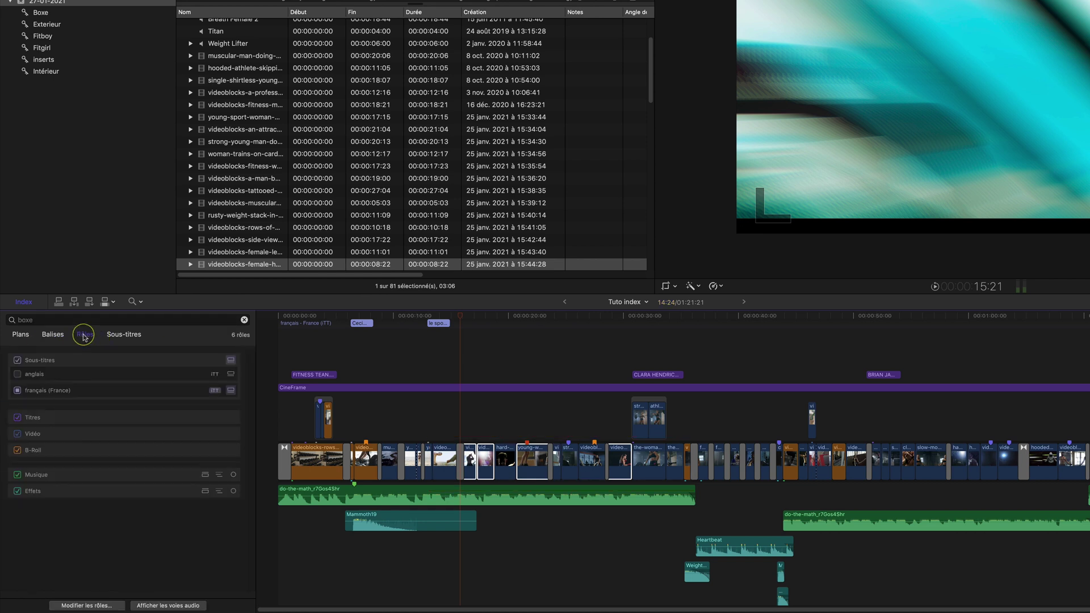
left_click(96, 606)
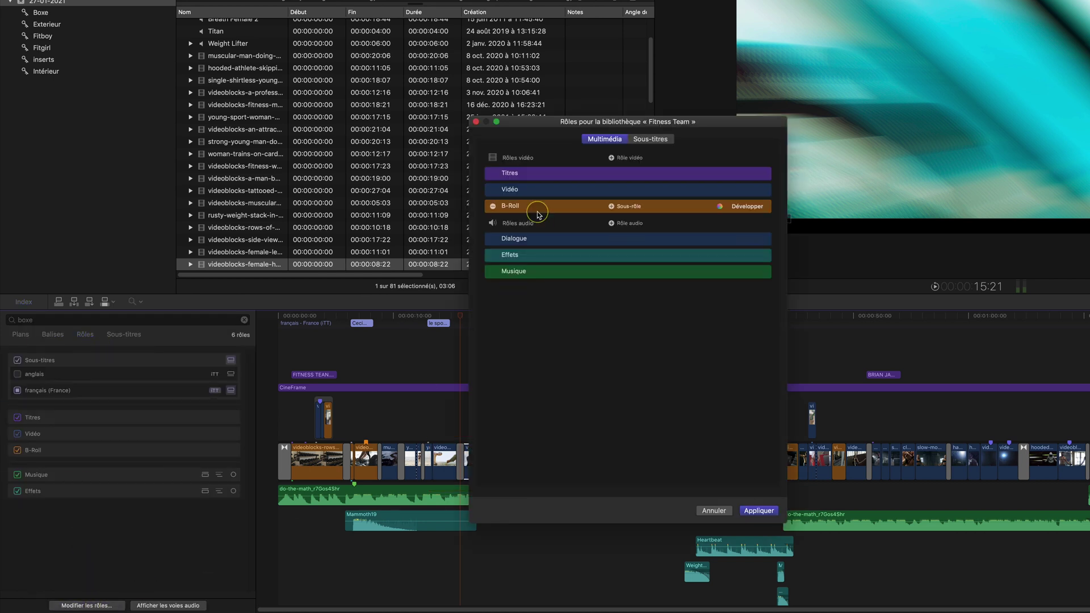
left_click(612, 158)
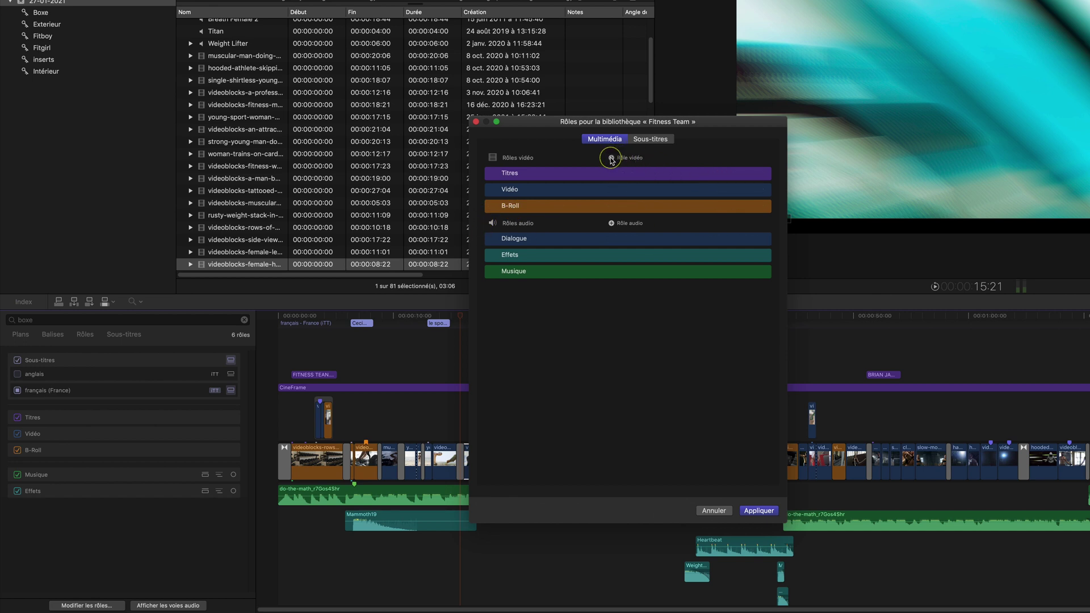
left_click(612, 158)
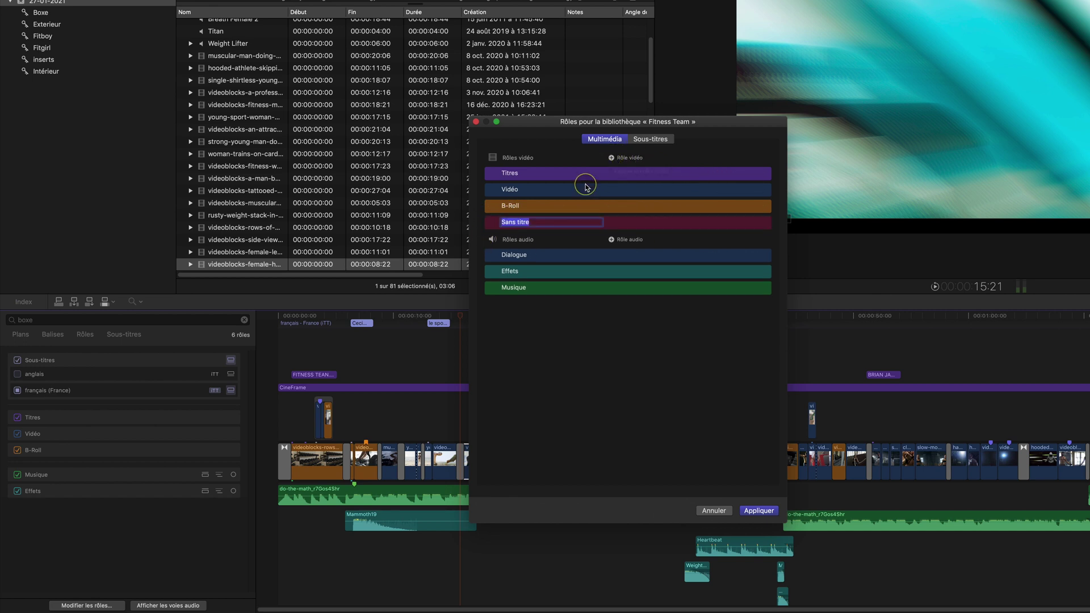
type("Selection Client")
key("Return")
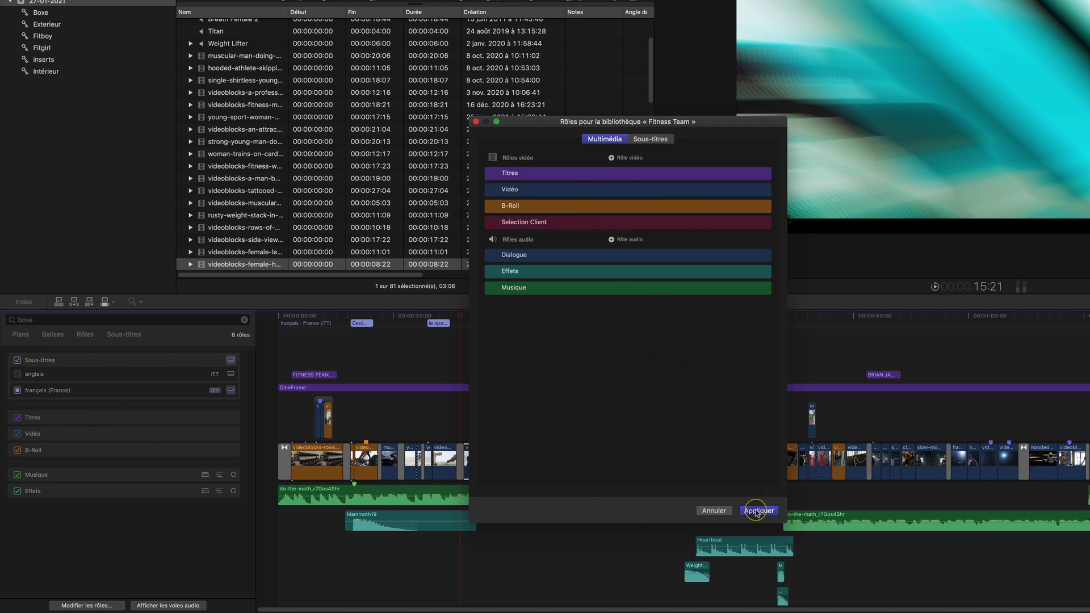
left_click(756, 511)
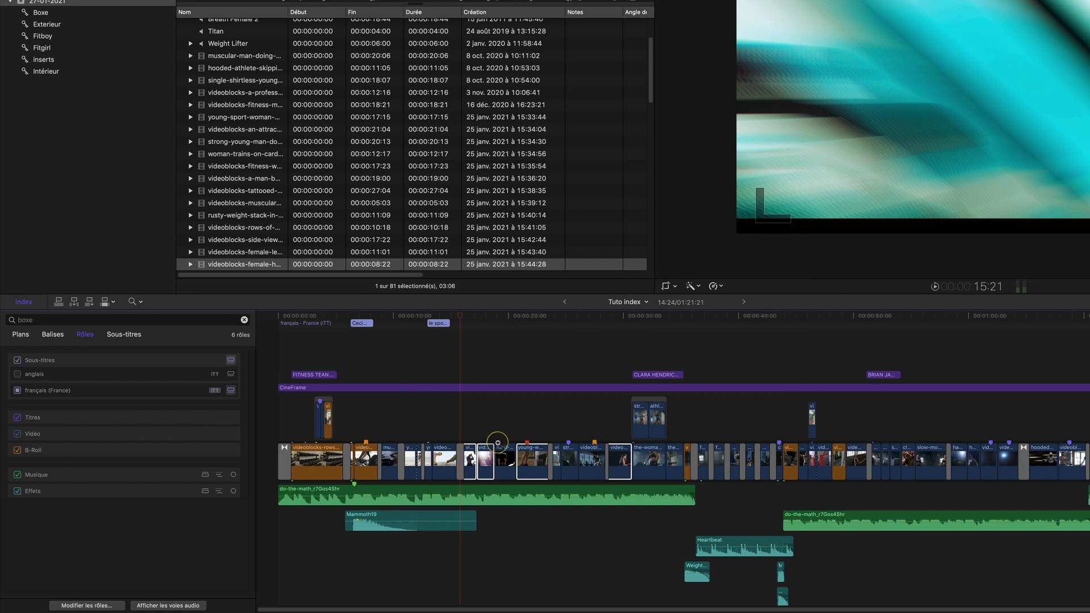
Assign the Selection Client video role to the selected boxe clips
key("a")
right_click(530, 462)
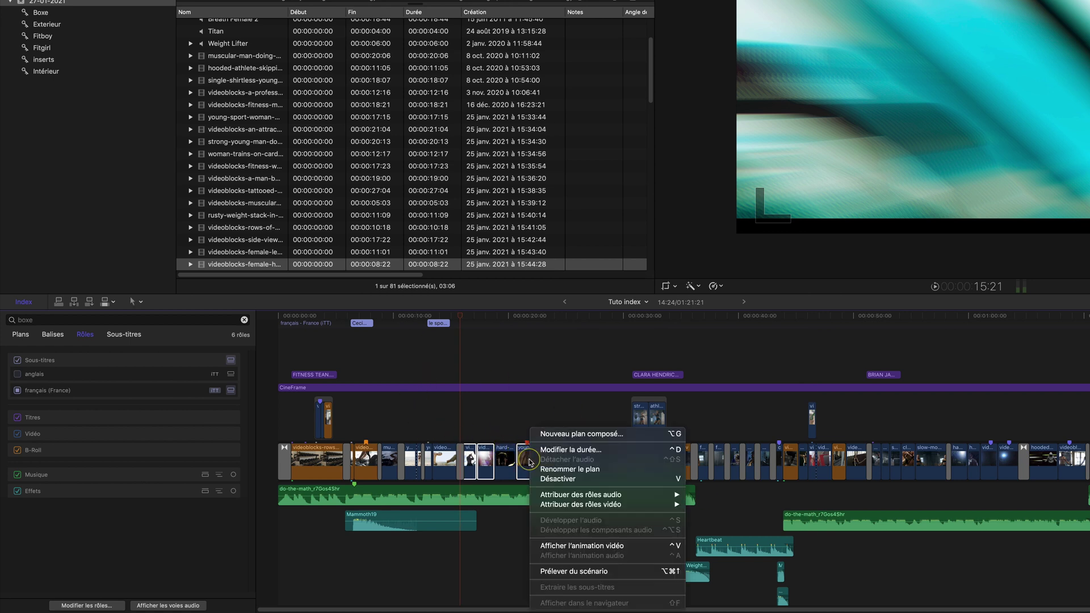
mouse_move(602, 504)
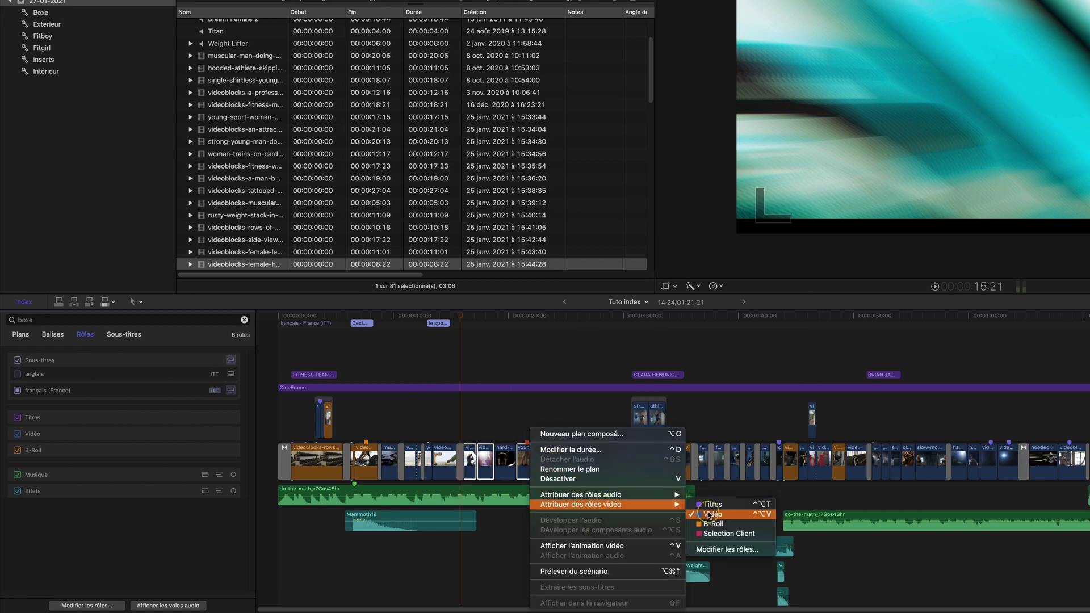
left_click(720, 535)
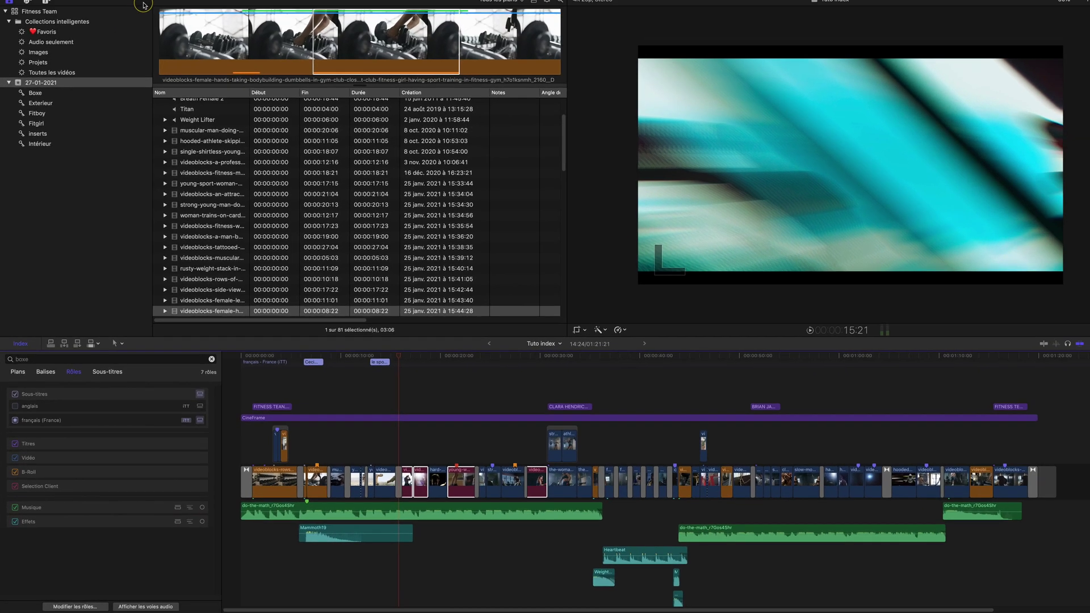
left_click(77, 5)
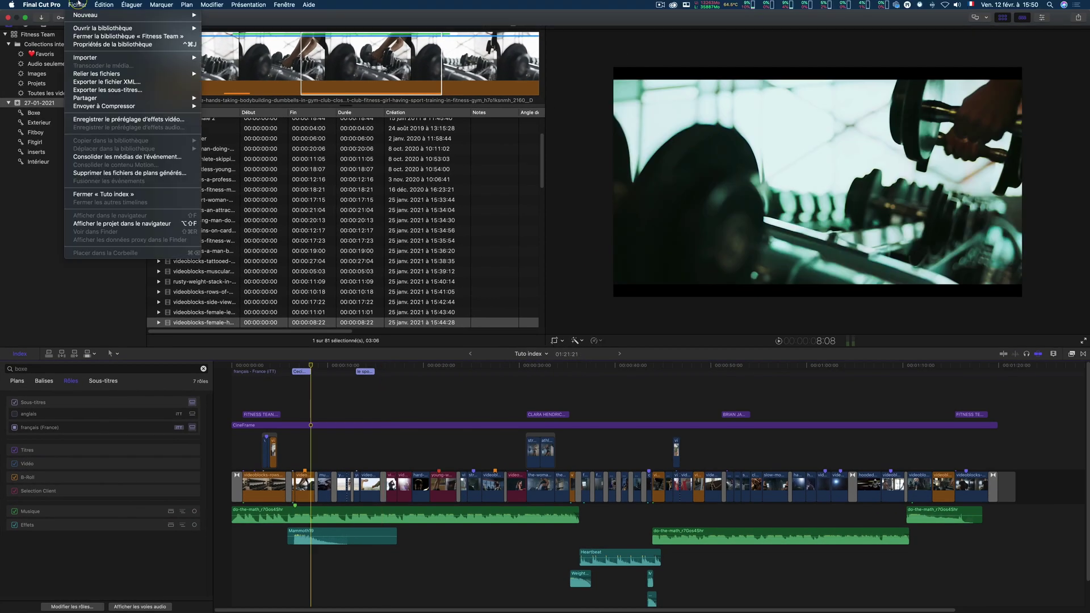
mouse_move(90, 98)
left_click(238, 97)
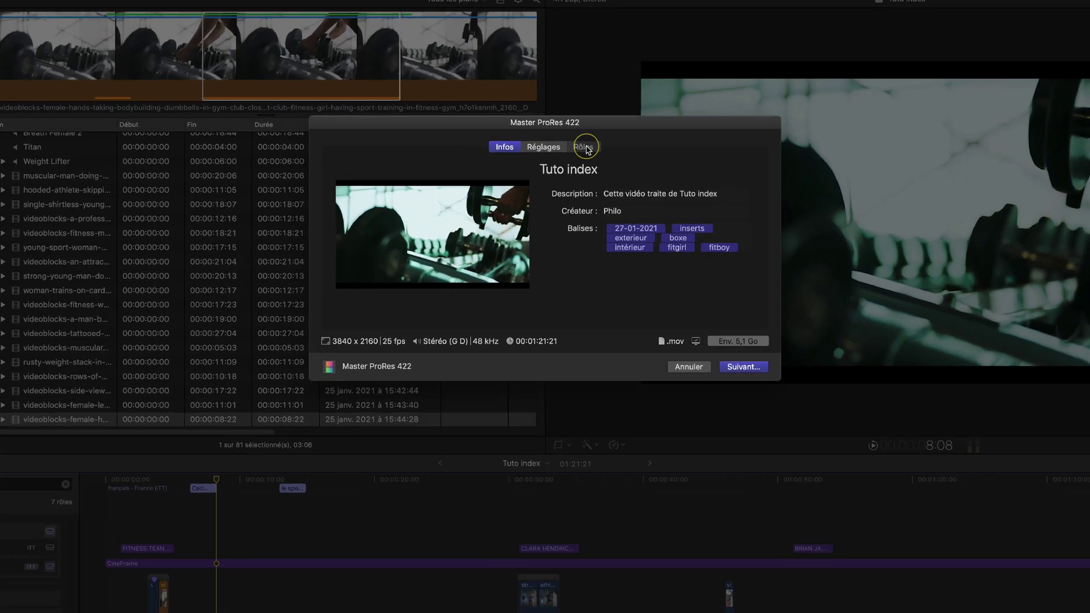
left_click(572, 128)
left_click(454, 195)
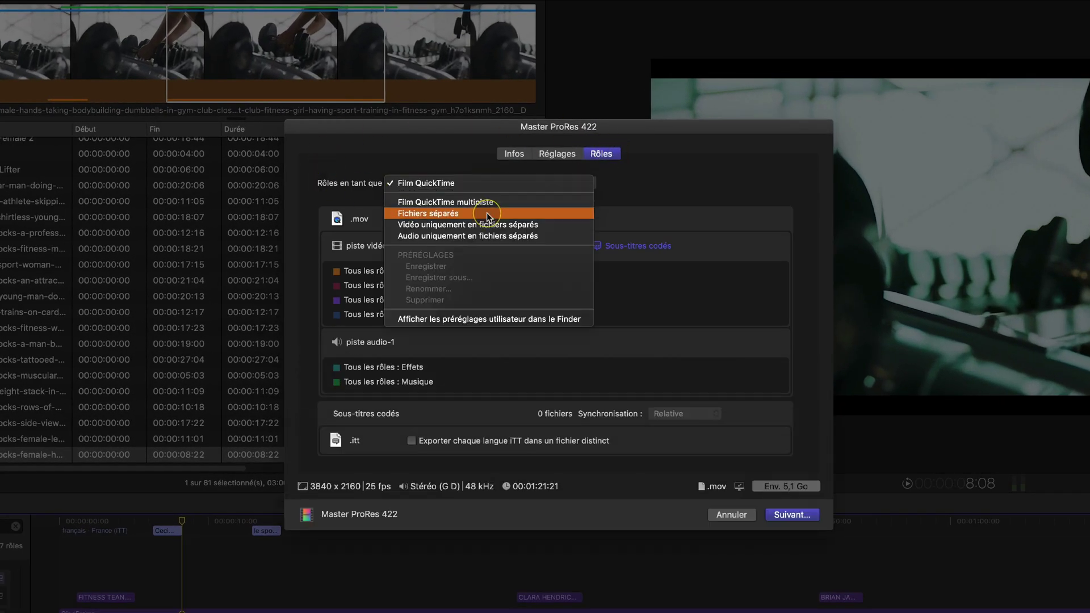
left_click(495, 225)
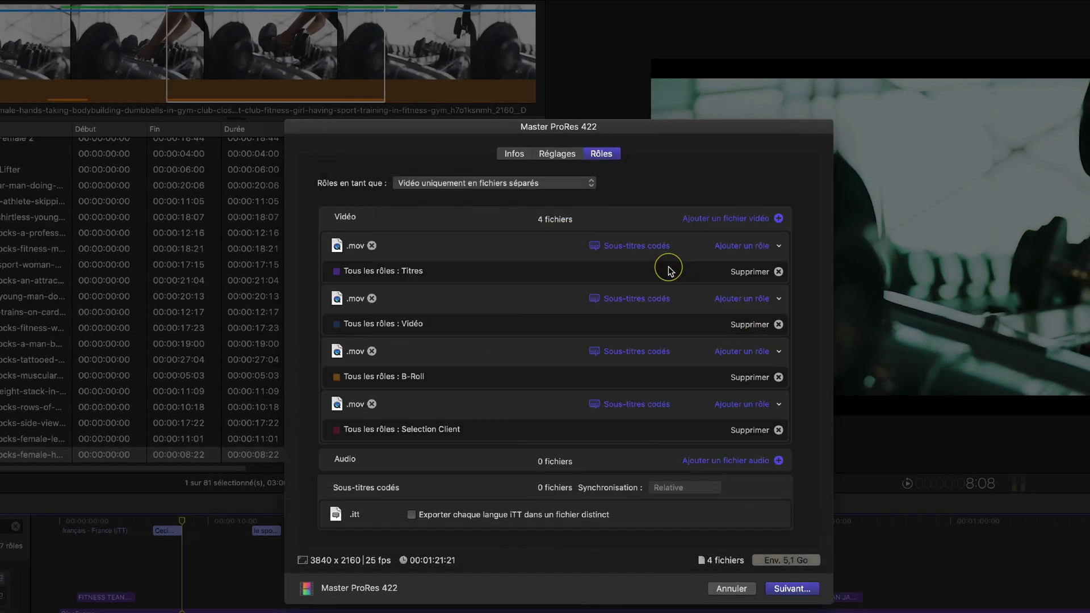
left_click(778, 272)
left_click(779, 299)
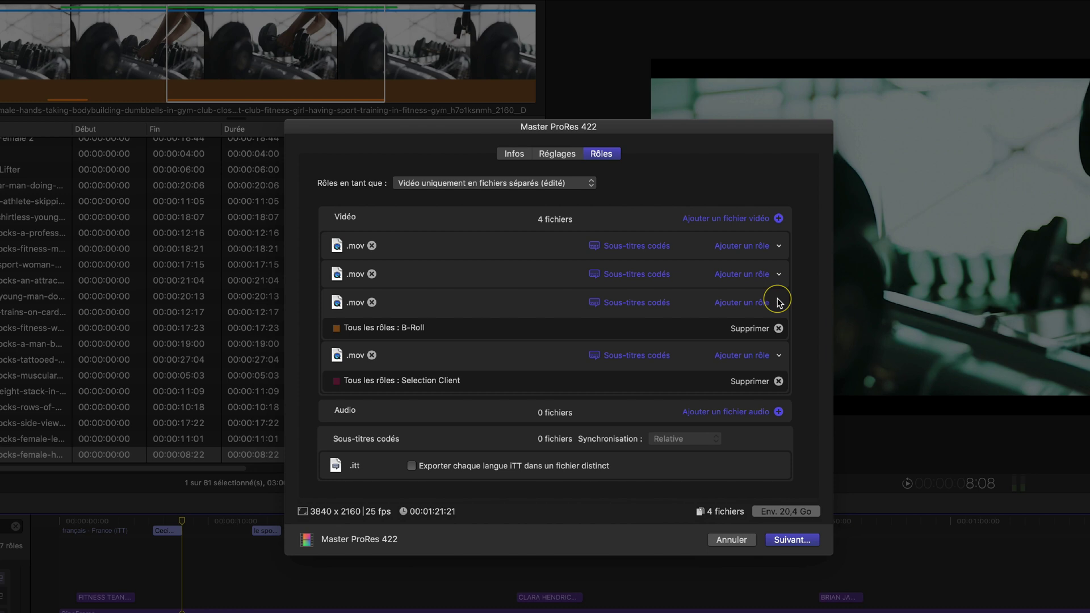
left_click(778, 328)
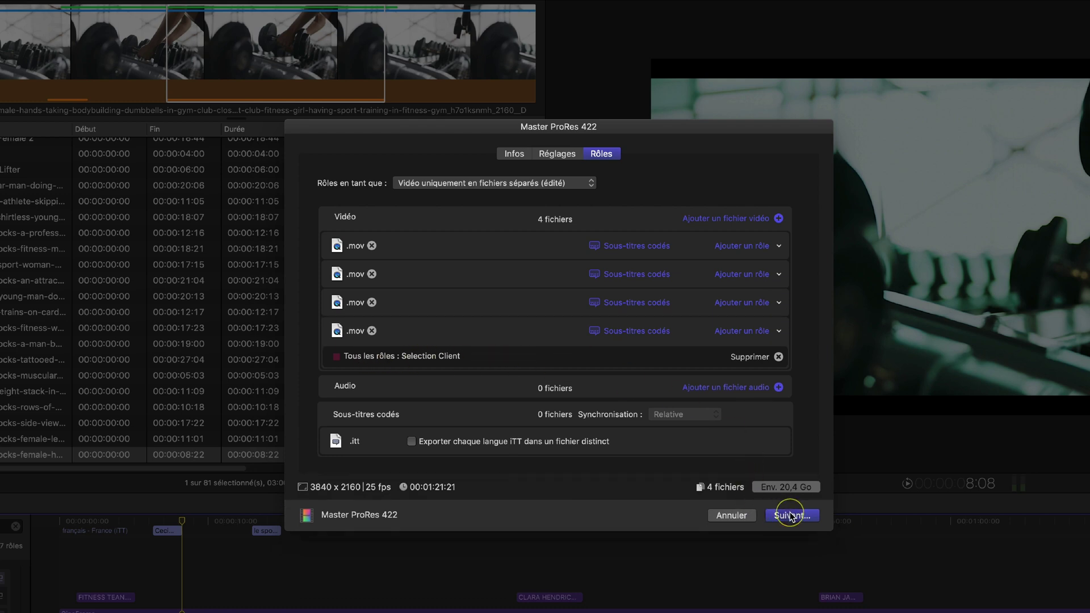
left_click(731, 515)
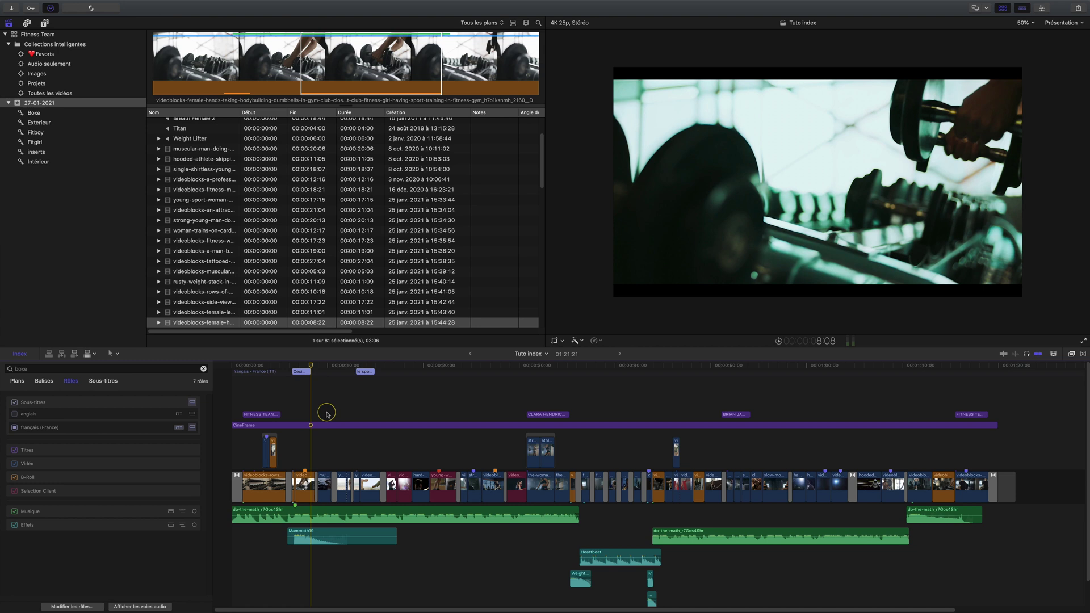
Select the Musique and Effets role clips, move Effets above Musique, and select the sound-effect clips
left_click(40, 513)
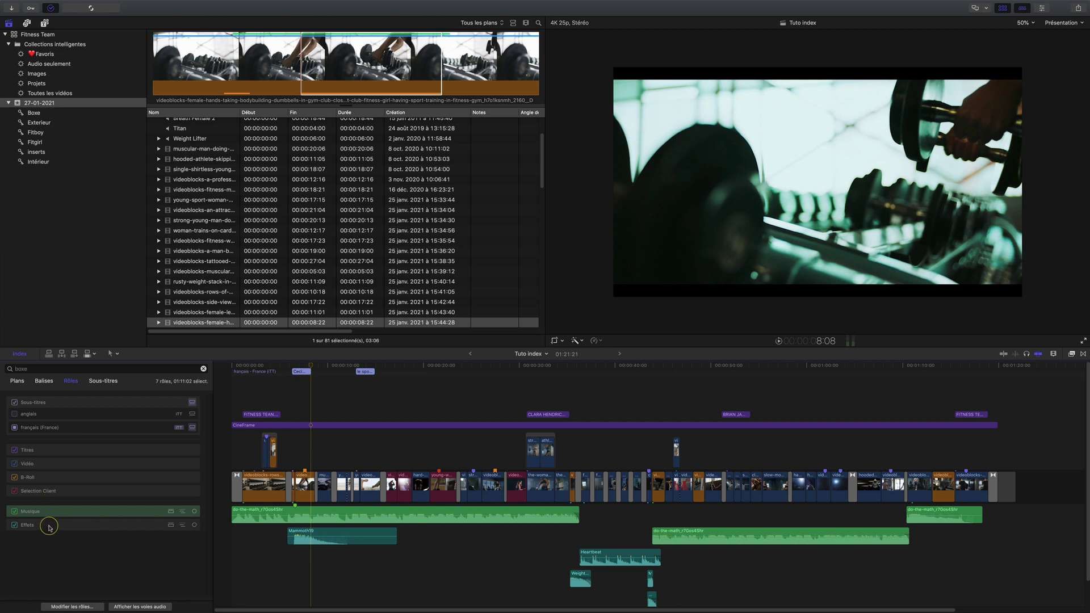
left_click(46, 526)
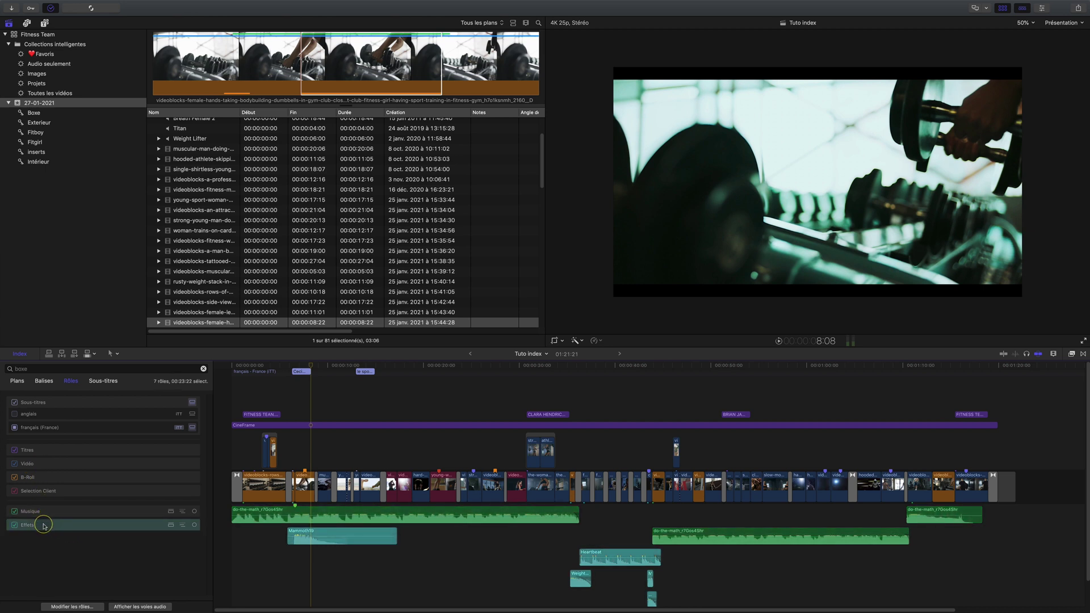
left_click_drag(45, 526, 36, 507)
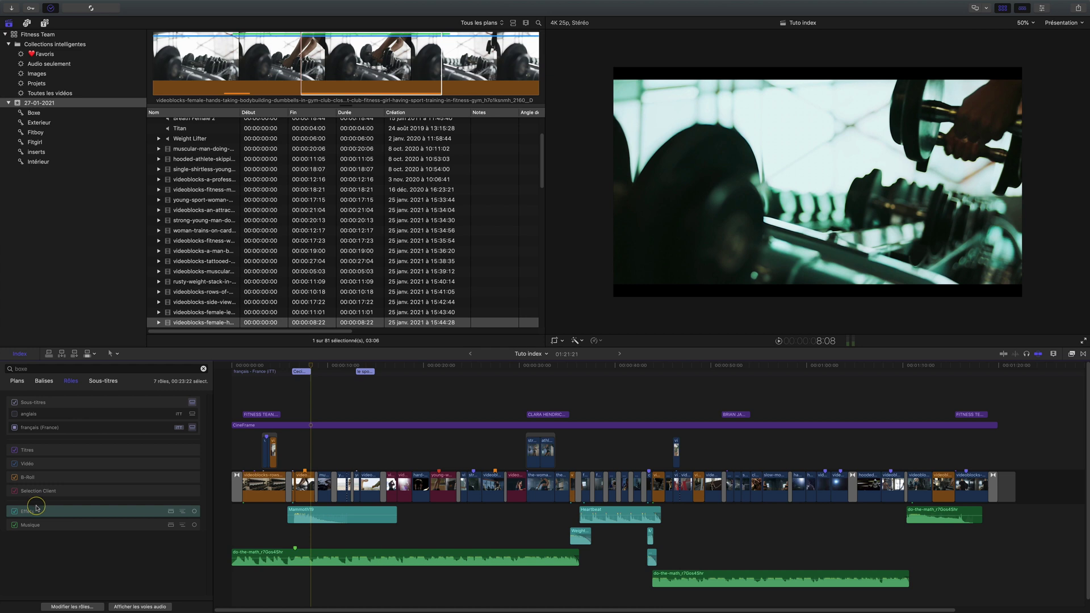
left_click(251, 520)
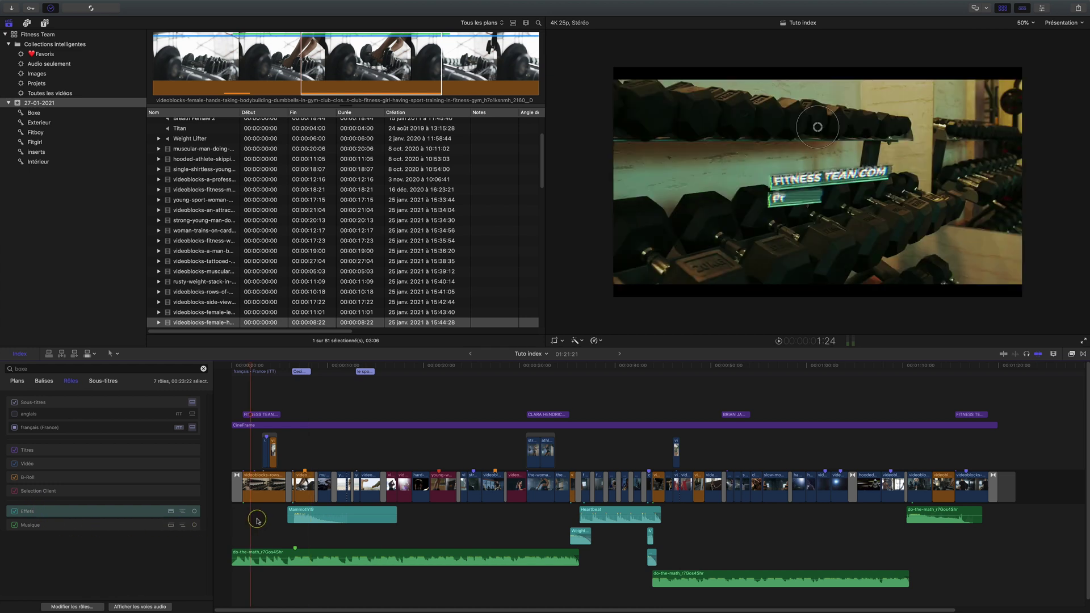
left_click_drag(258, 514, 688, 554)
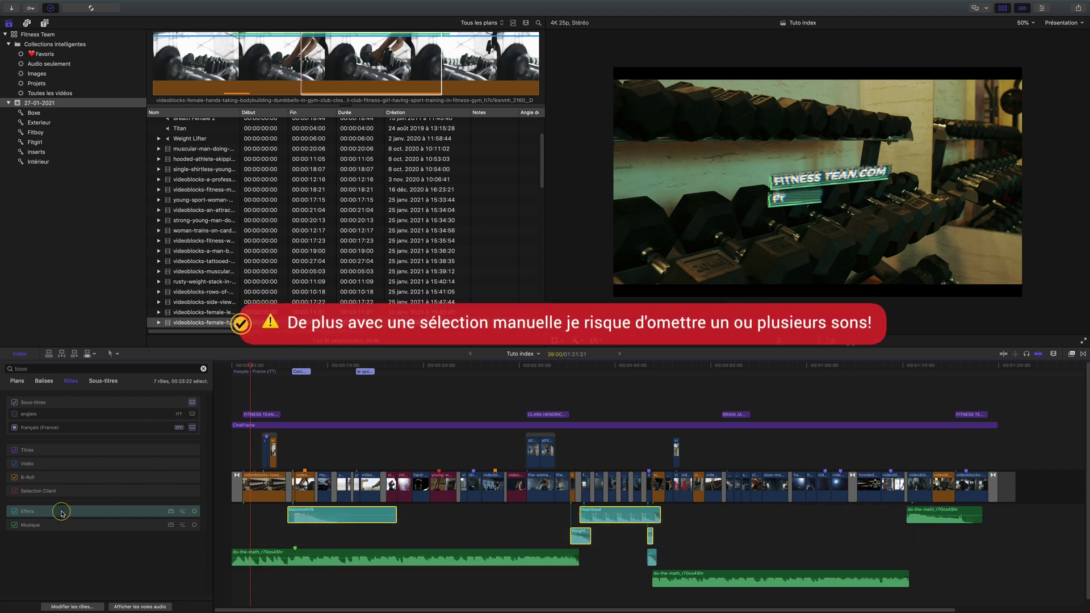
left_click_drag(61, 510, 50, 538)
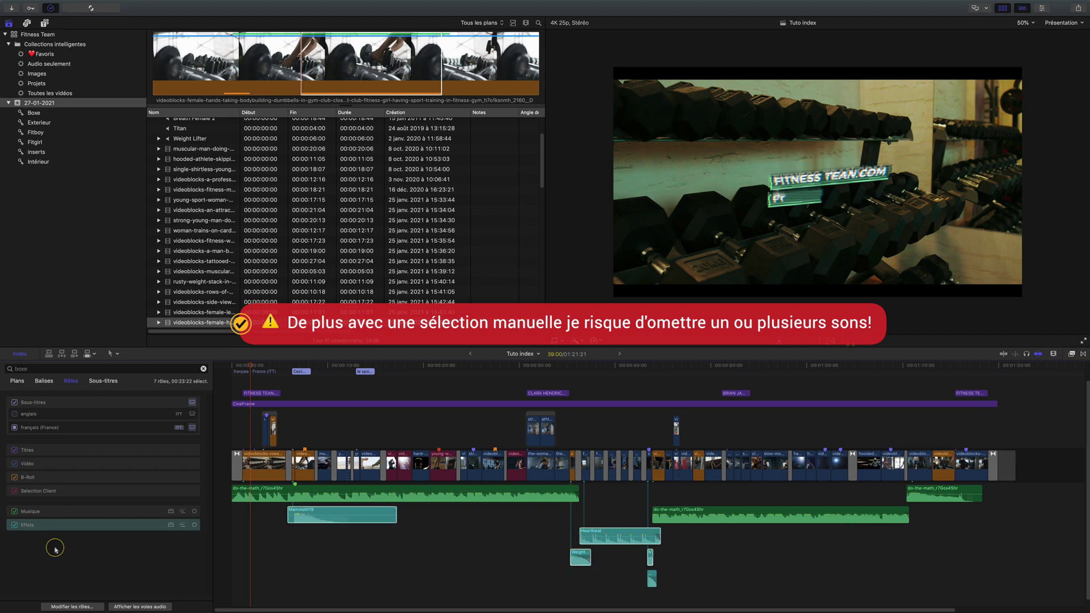
Select the Musique role clips, then the Effets clips, then clear the selection
left_click(53, 511)
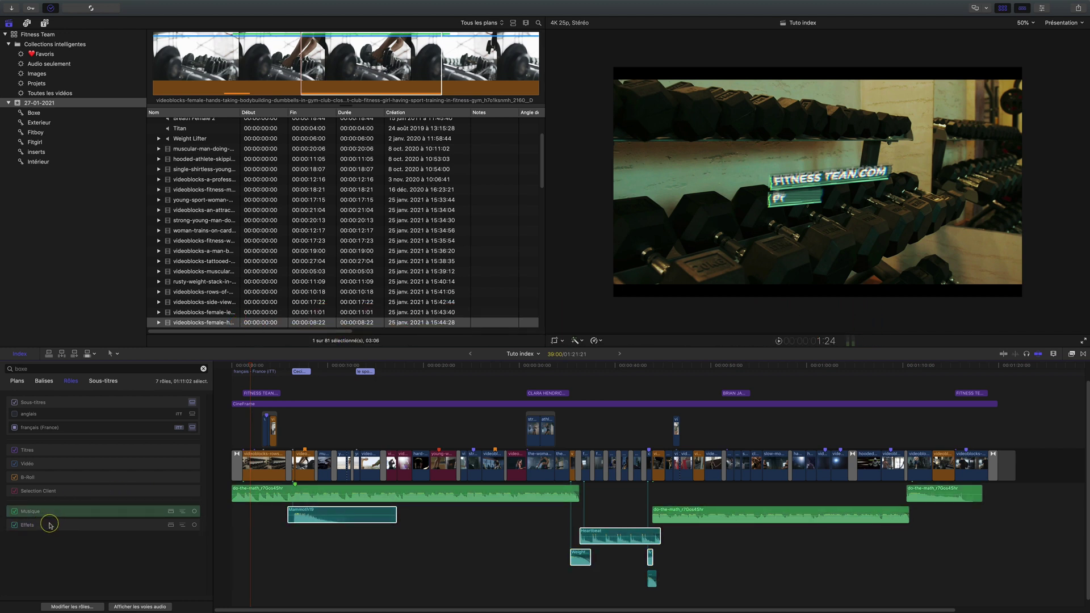
left_click(54, 525)
left_click(150, 537)
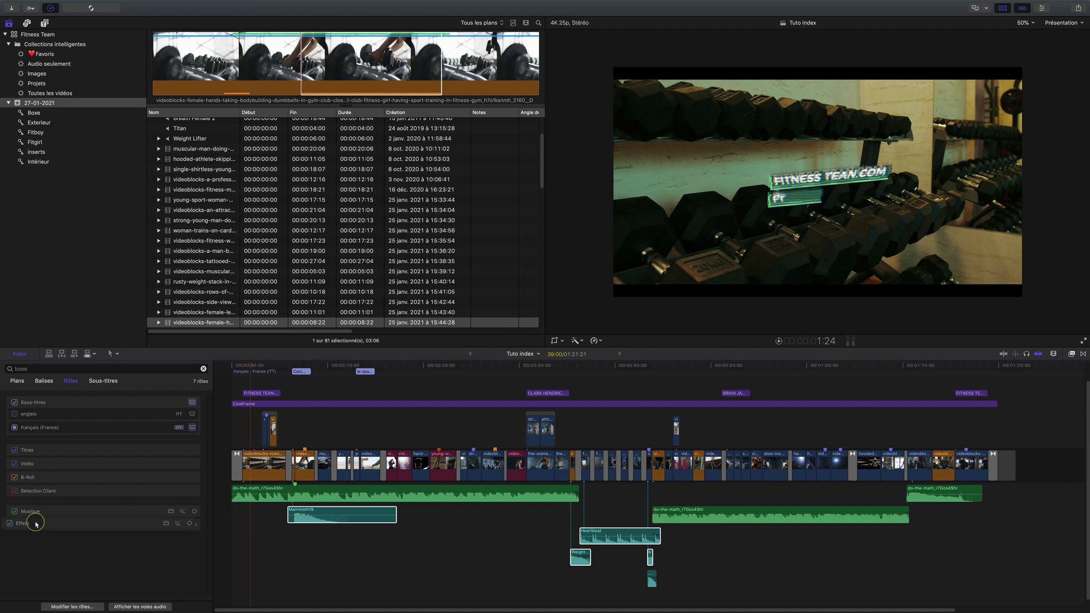
left_click_drag(44, 521, 29, 544)
Focus the timeline on Musique then Effets, select all Effets clips, and turn the focus off
left_click(194, 512)
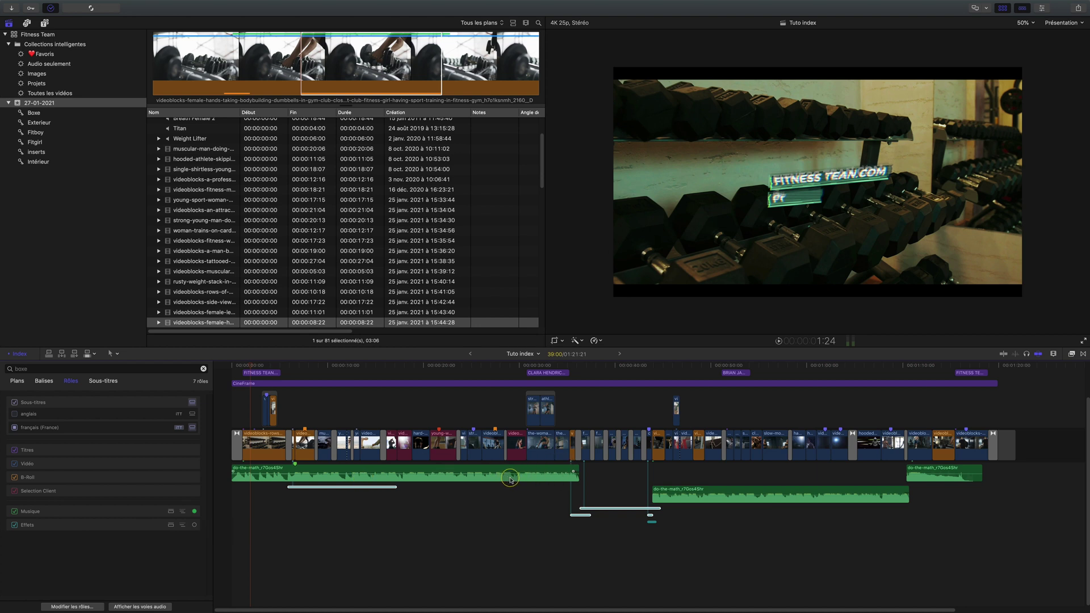
left_click(194, 525)
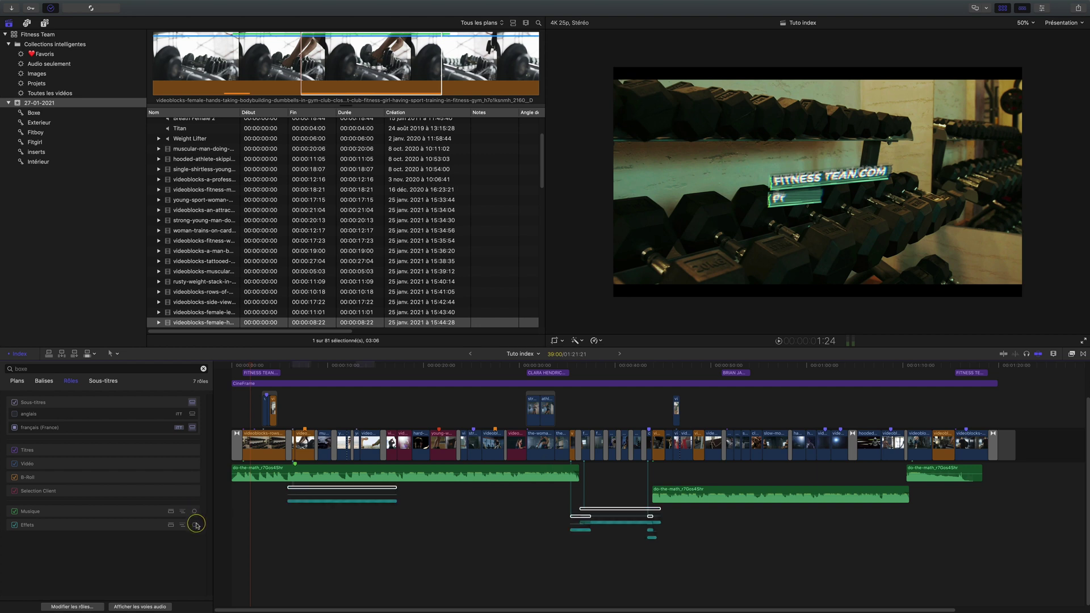
left_click(195, 525)
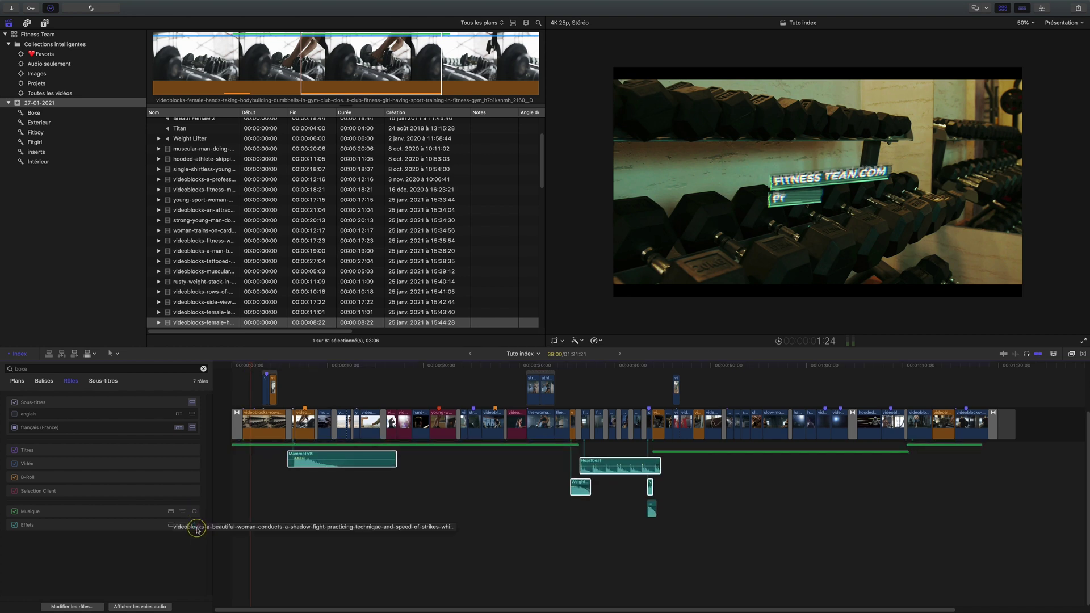
left_click(132, 526)
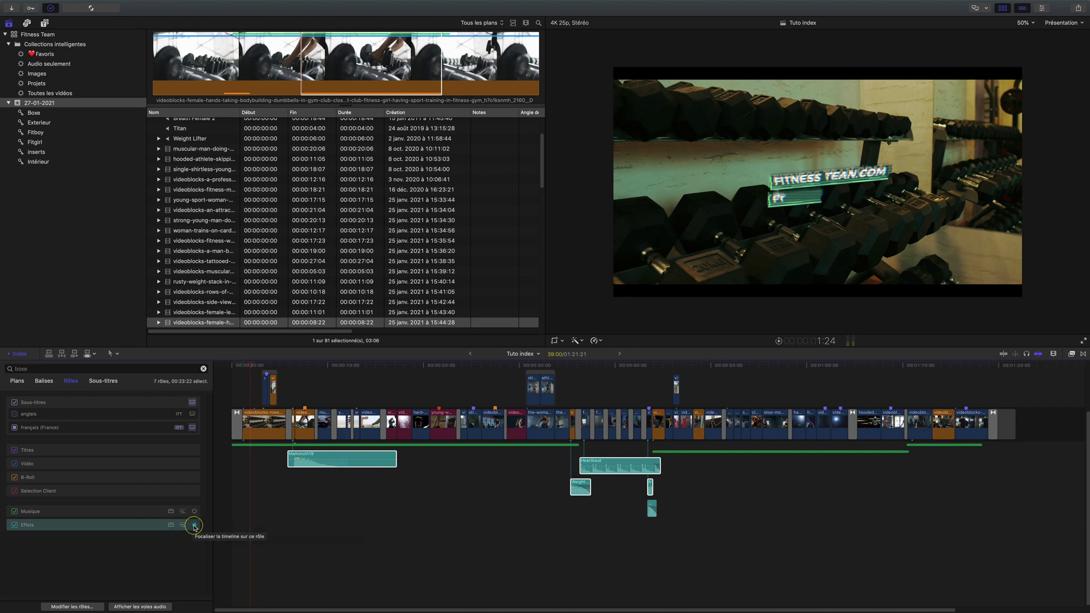
left_click(194, 526)
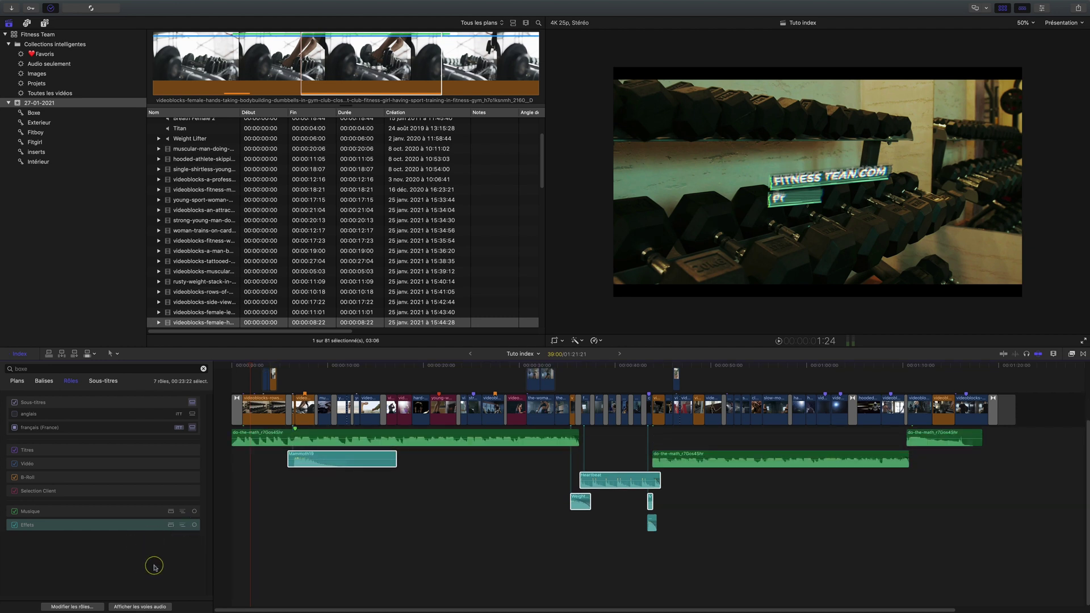
Show each audio role in its own lane, then hide the audio lanes again
left_click(136, 607)
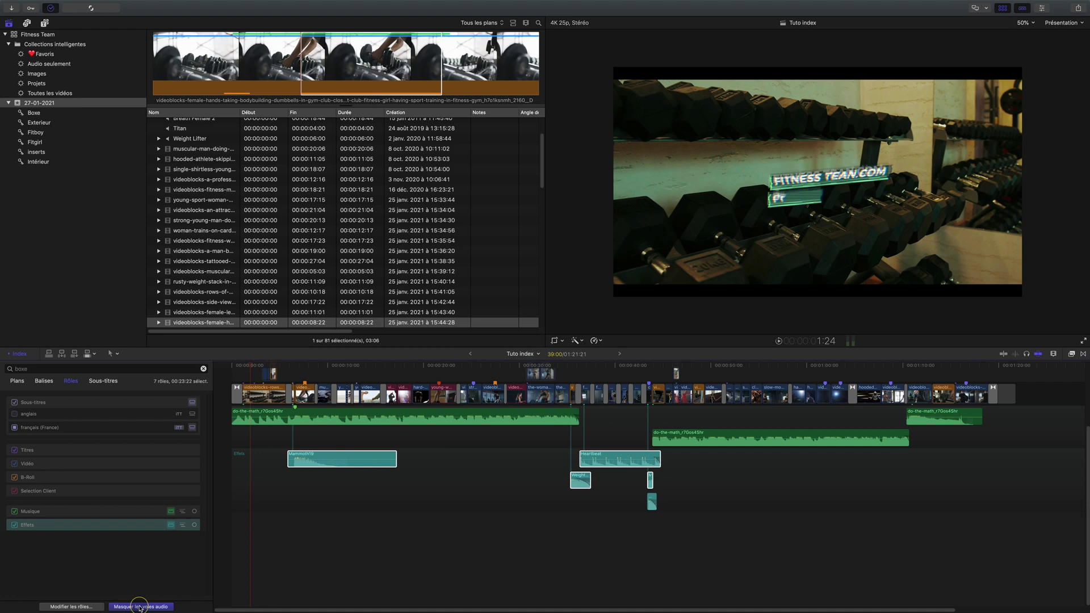
left_click(139, 606)
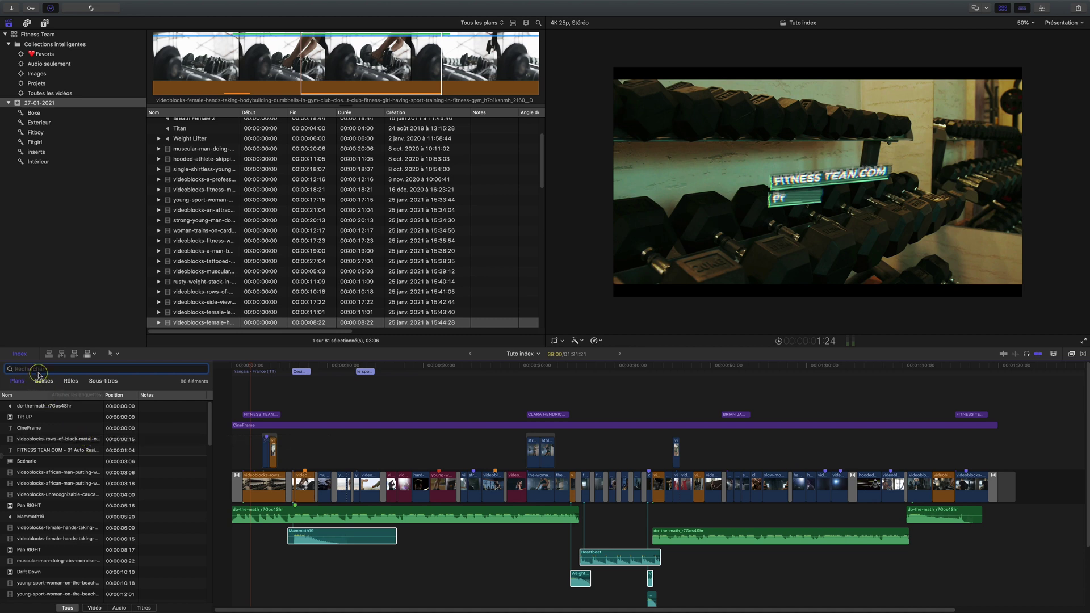
left_click(137, 608)
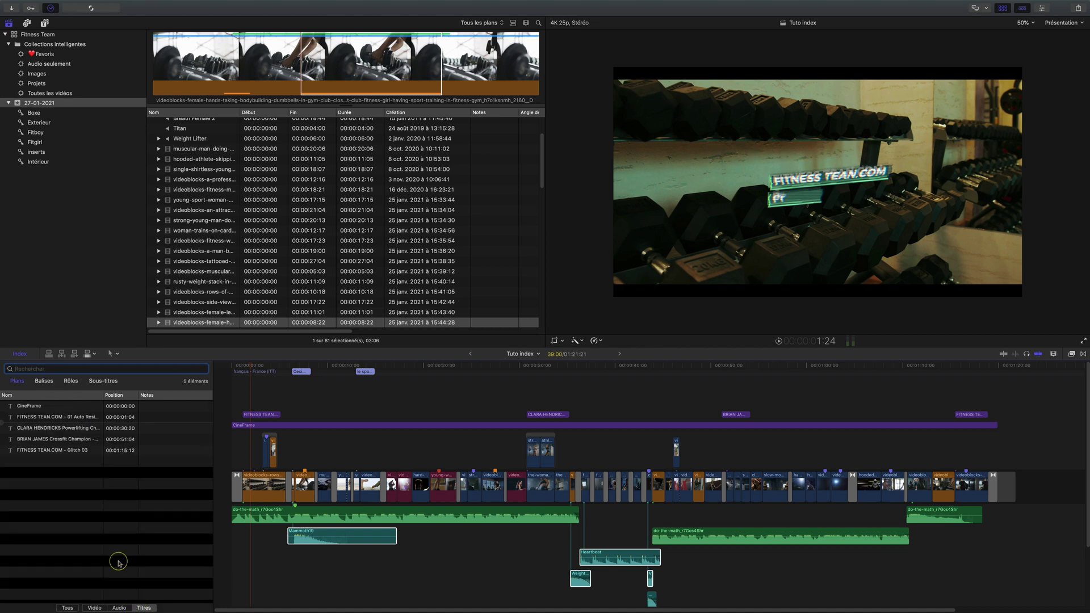
left_click(54, 418)
key("space")
key("space")
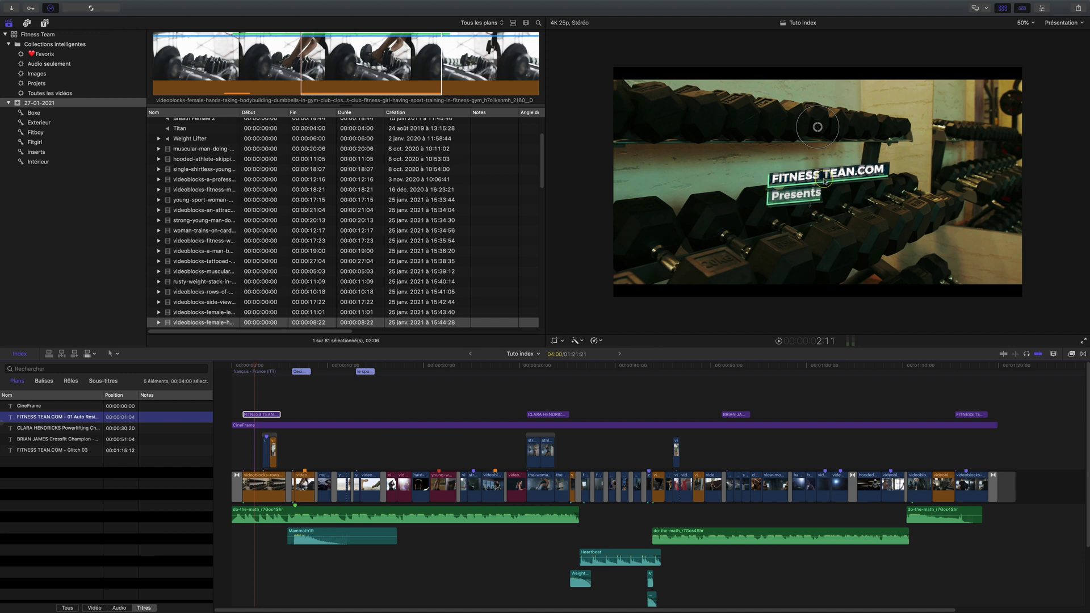
left_click(29, 429)
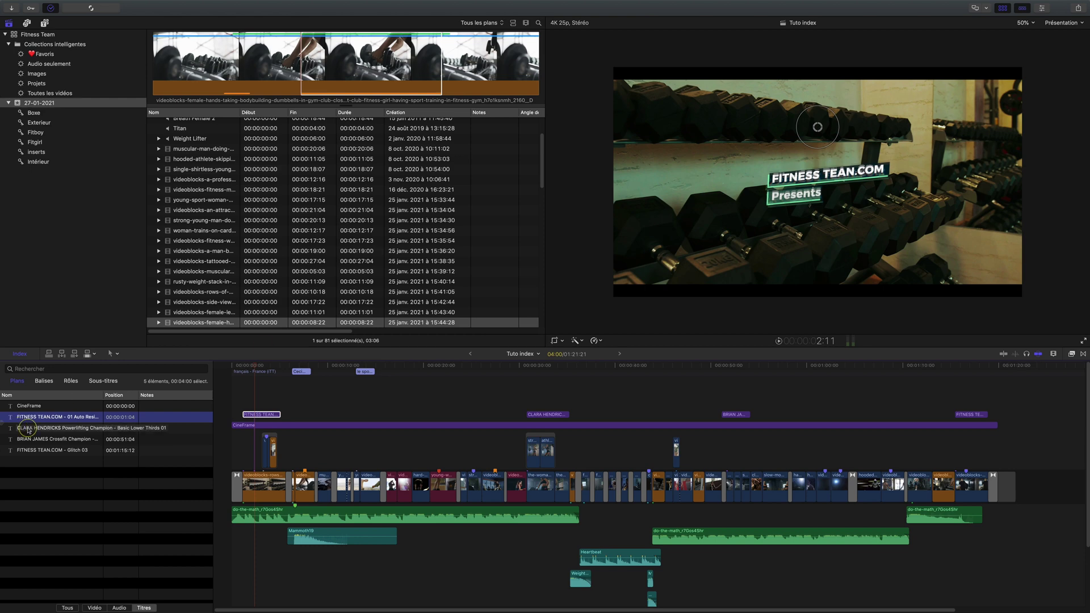
key("space")
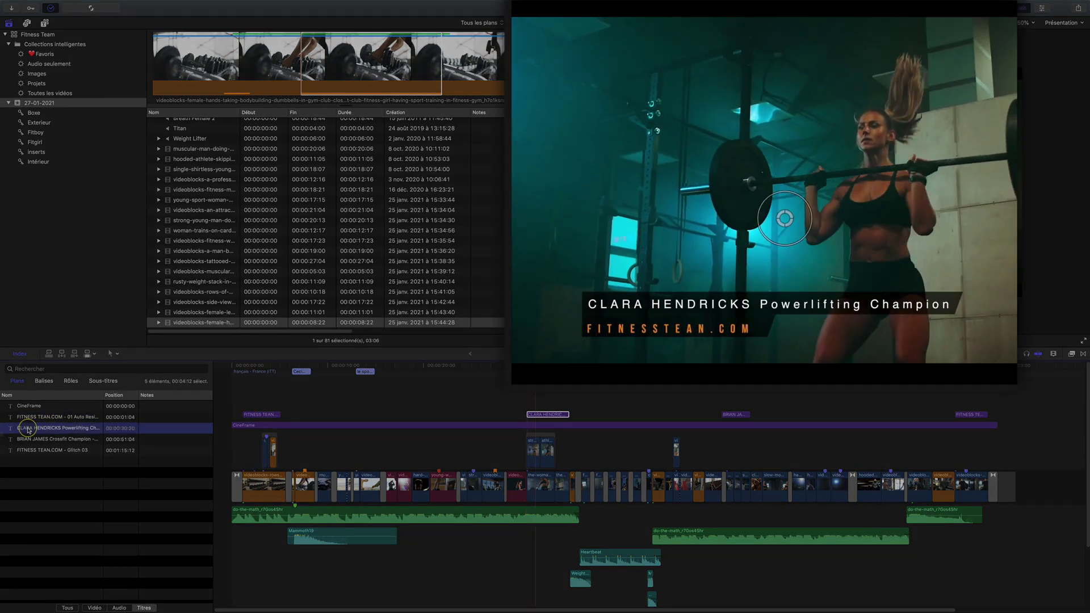
left_click(39, 440)
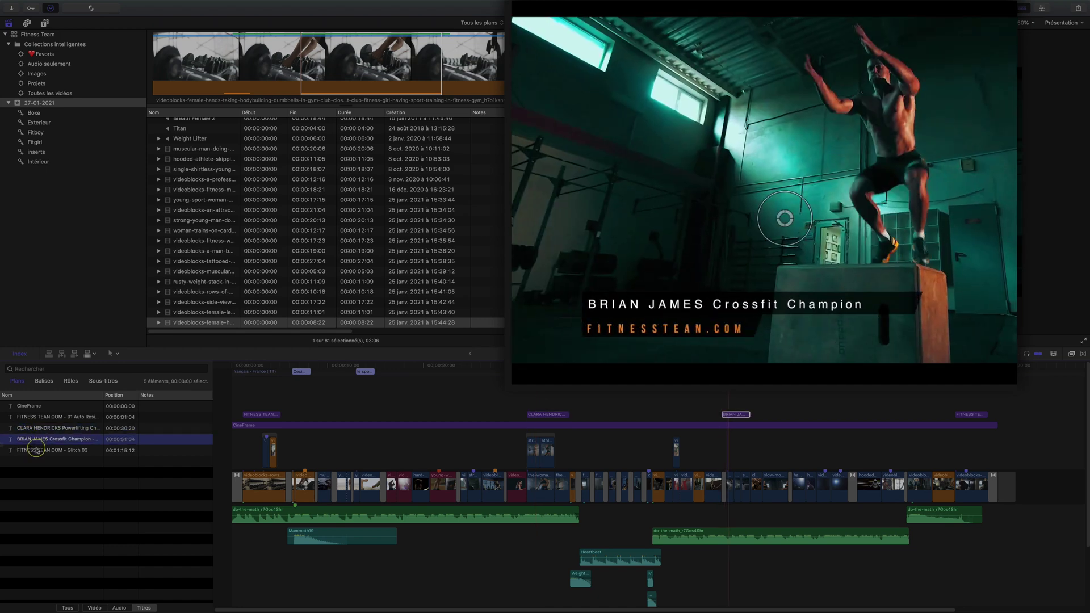
left_click(35, 452)
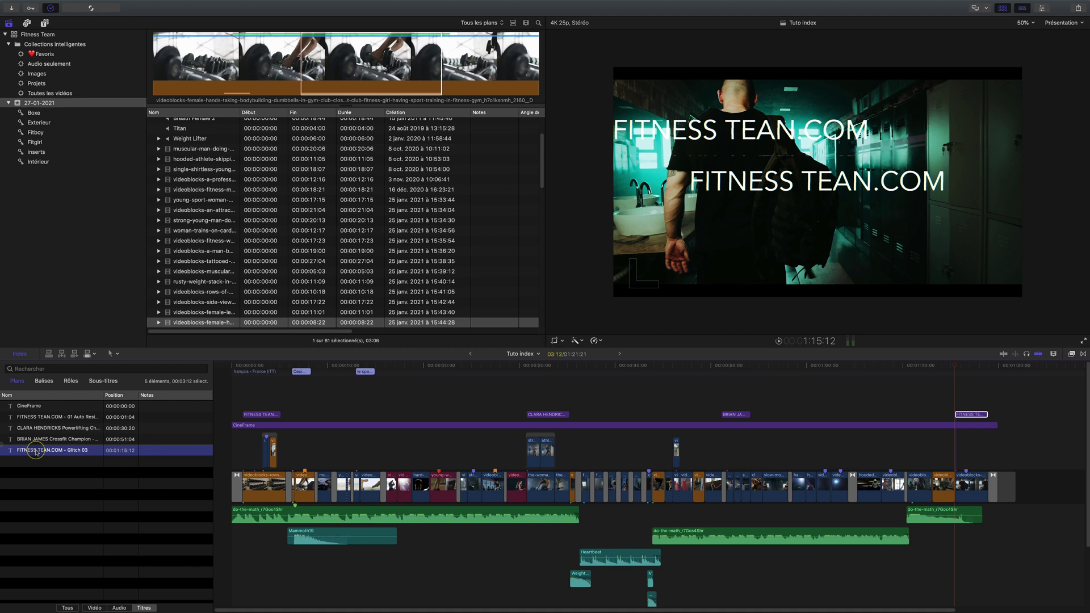
Show the opening FITNESS TEAN.COM title's Text 1 parameters in the inspector's Title tab
left_click(261, 415)
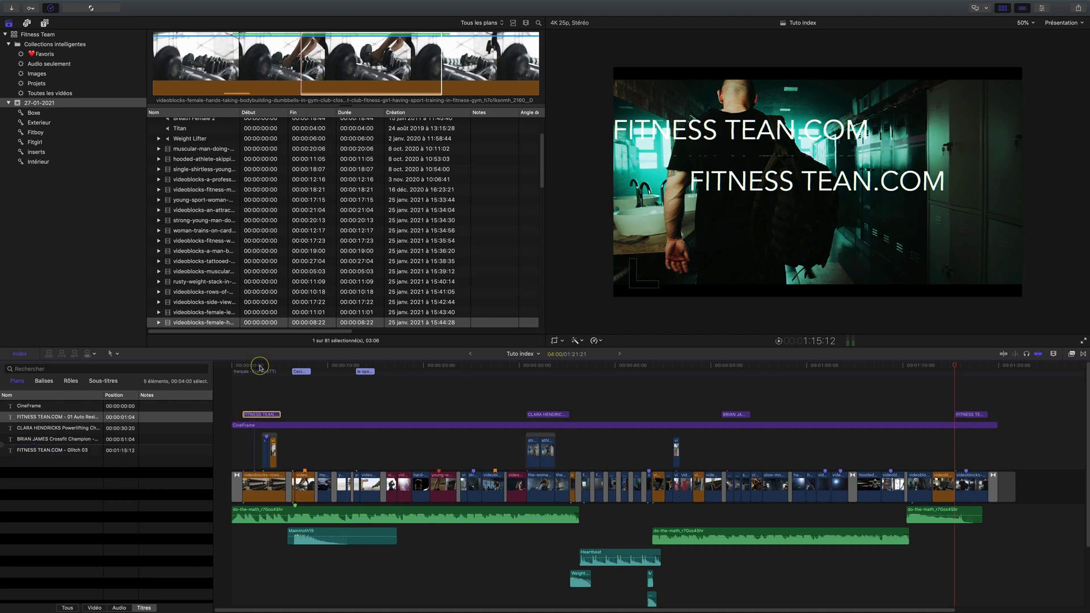
left_click(261, 366)
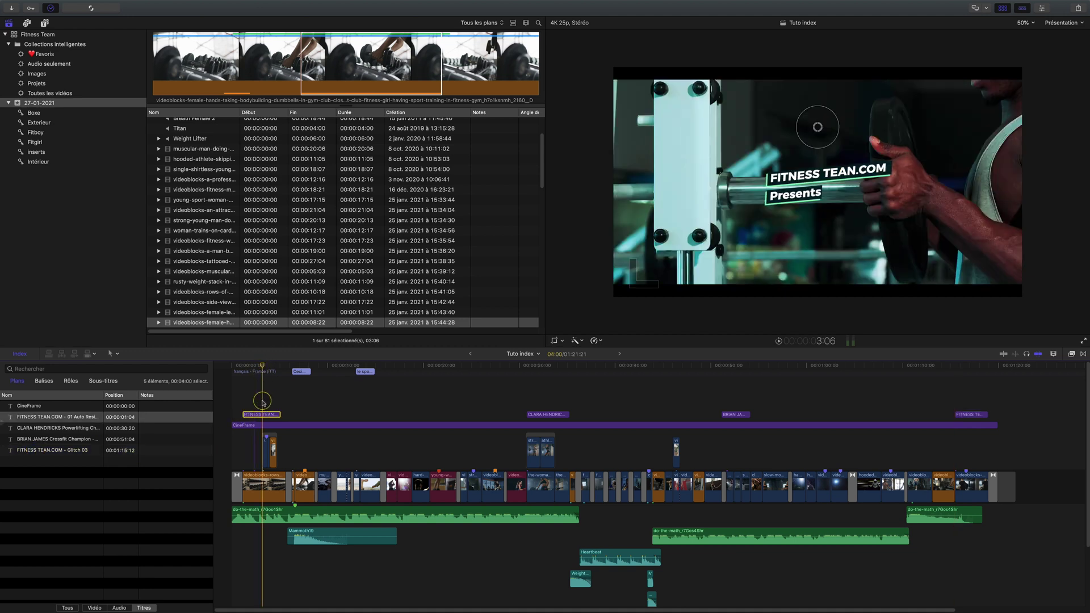
left_click(800, 179)
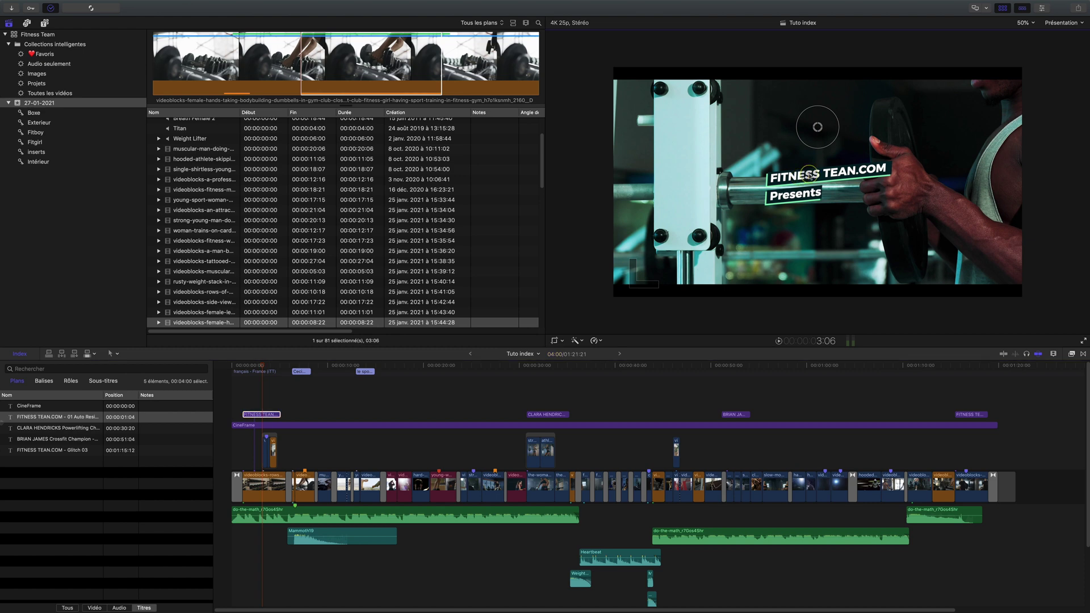
key("super+4")
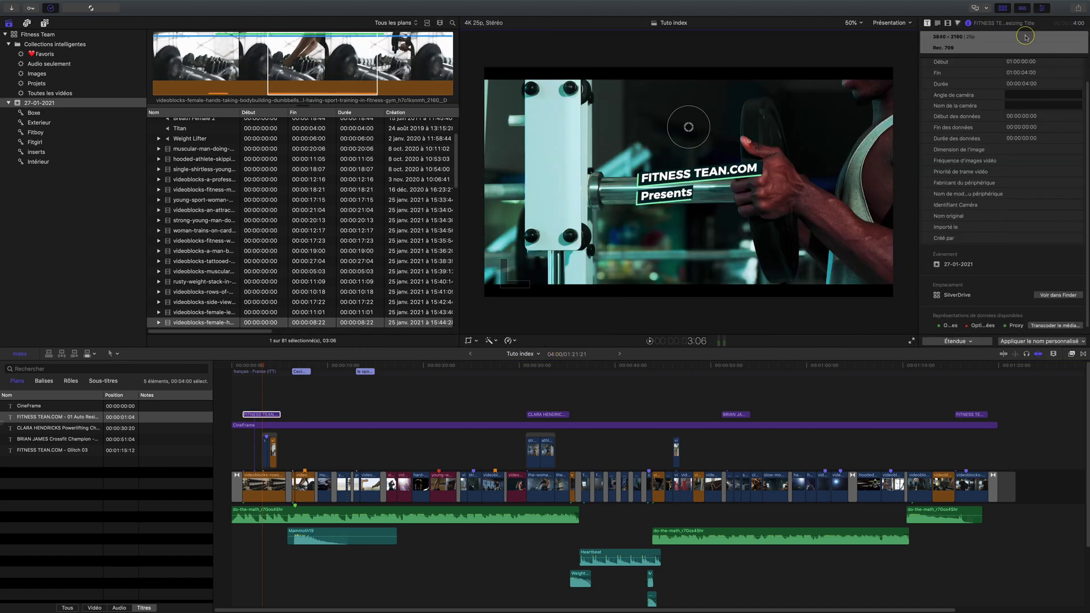
left_click(940, 24)
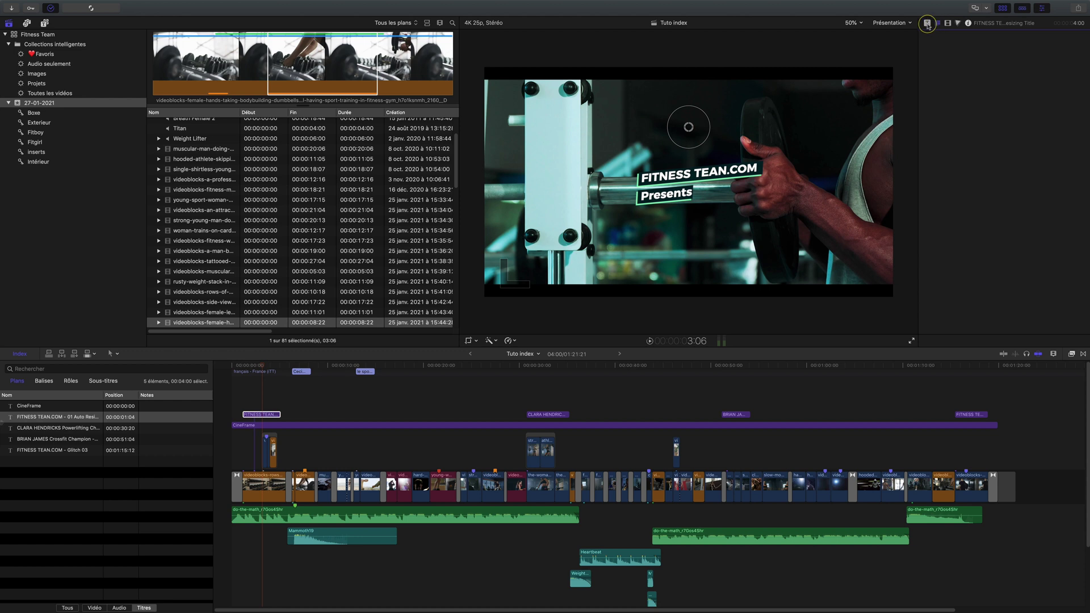
left_click(927, 23)
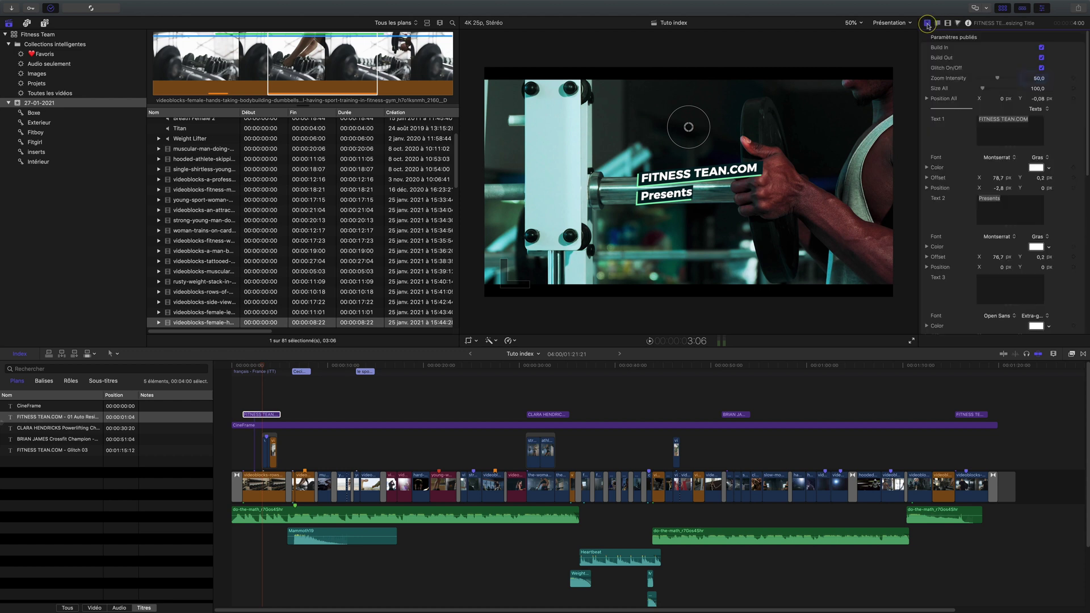
left_click(1014, 121)
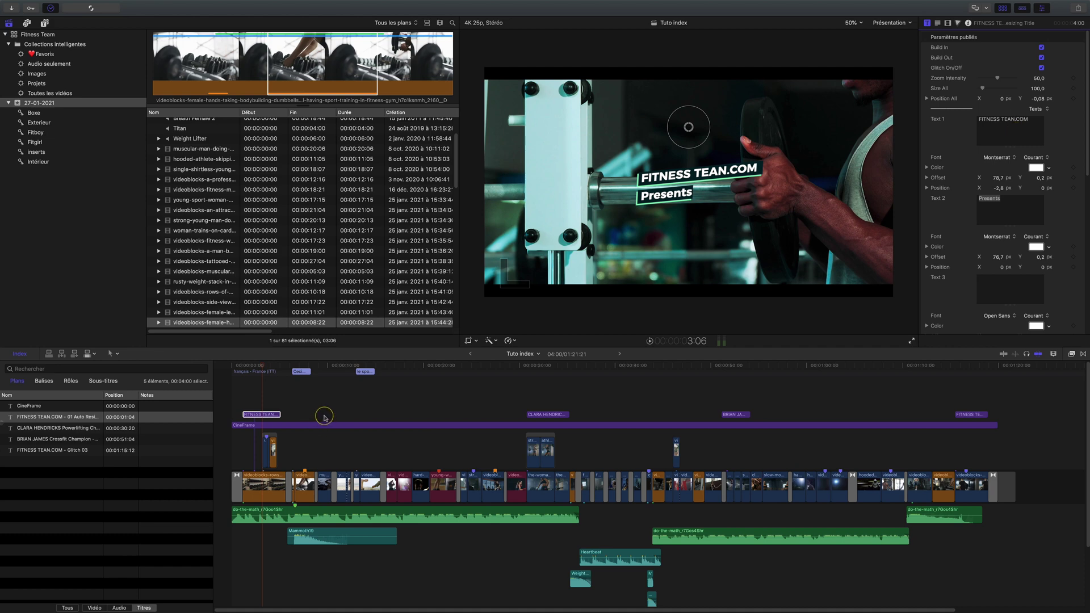
Select all five title clips in the index
left_click(67, 417)
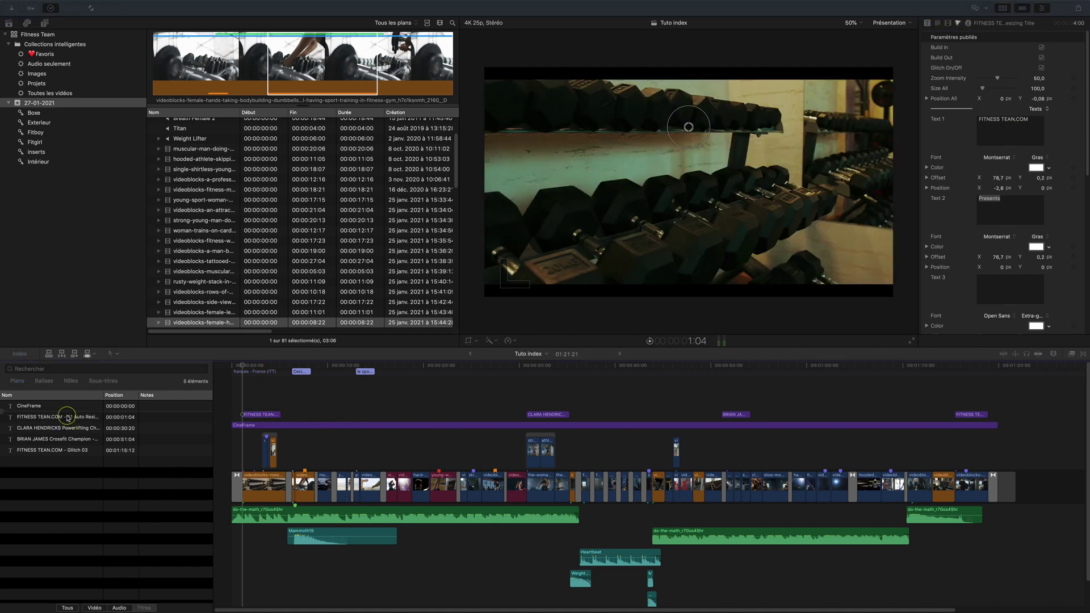
left_click(67, 418)
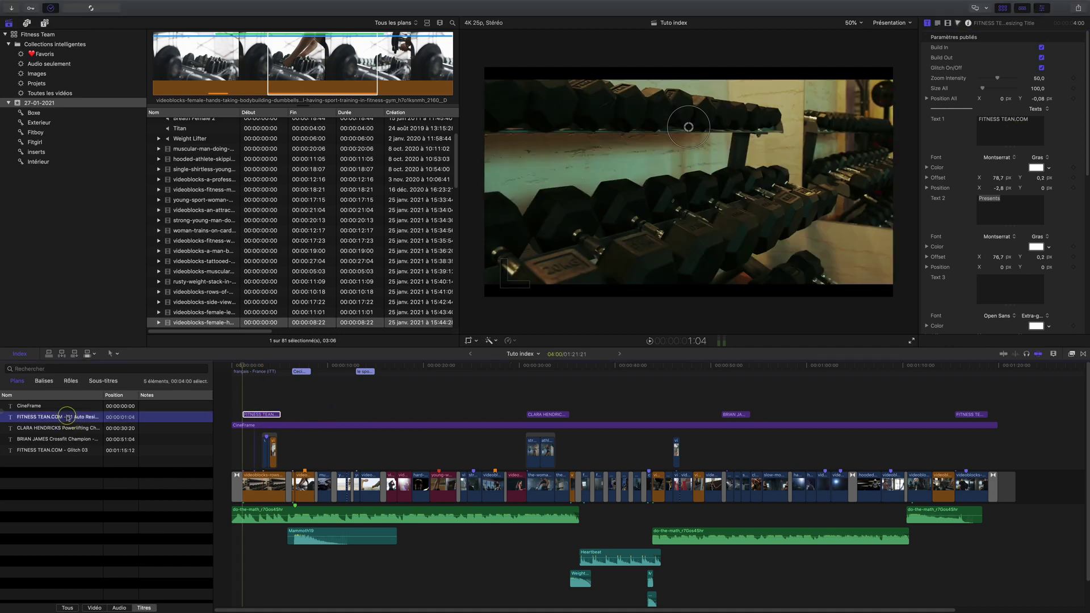
left_click(64, 451, "shift")
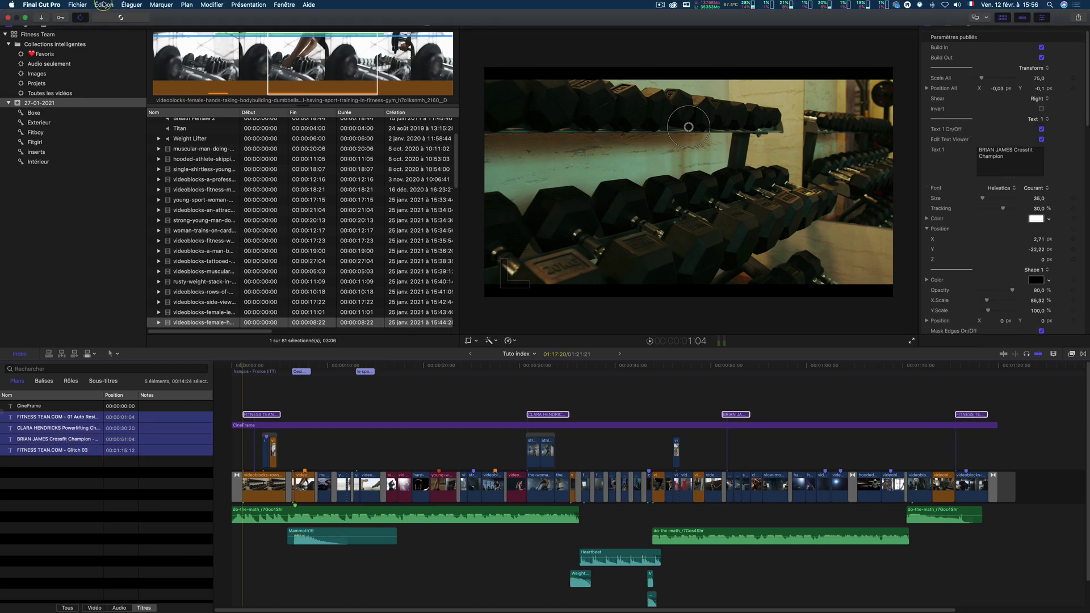
Replace 'tean' with 'TEAM' in all title text, close the dialog, and return to the project start
left_click(103, 4)
left_click(138, 353)
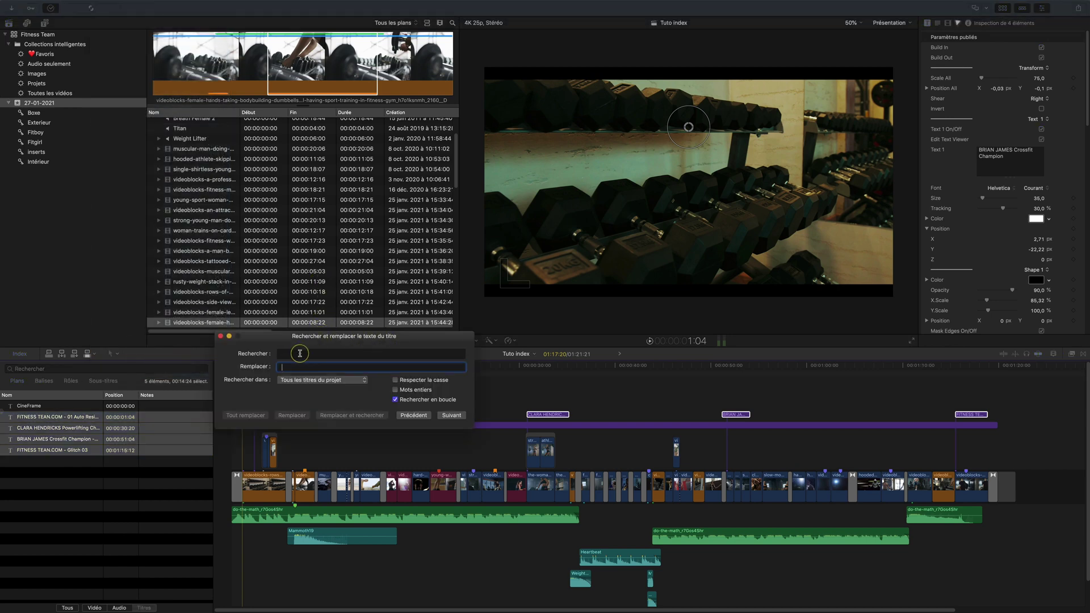
left_click(299, 354)
type("tean")
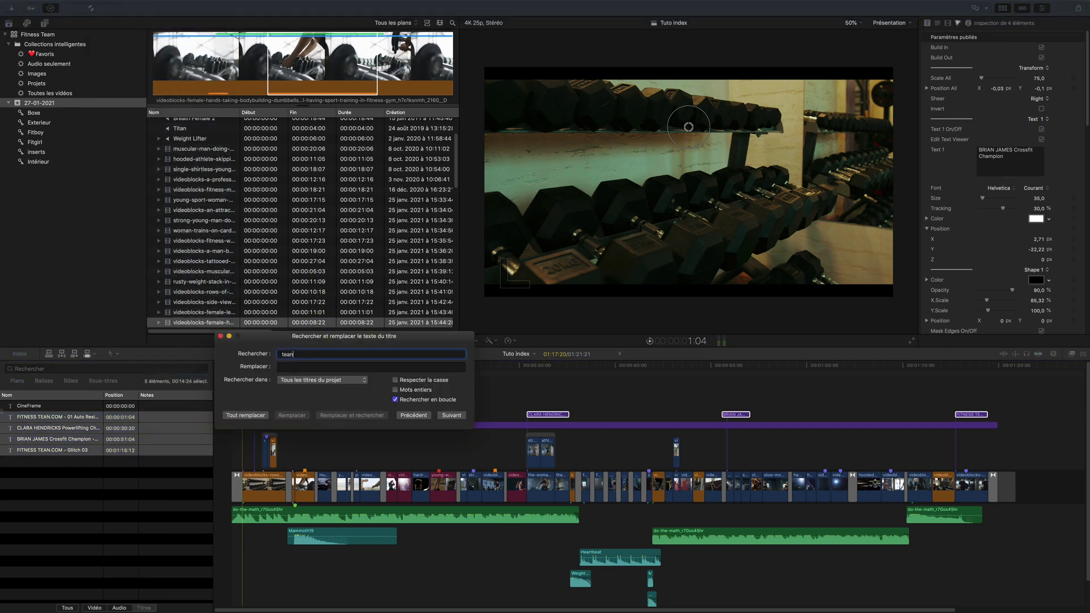
left_click(293, 368)
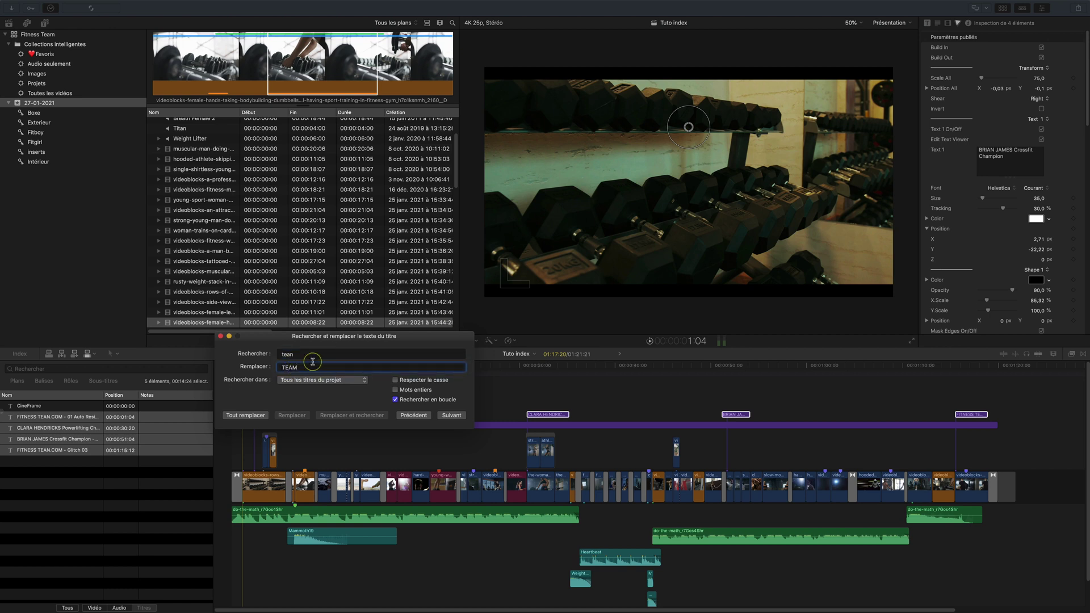
left_click(245, 415)
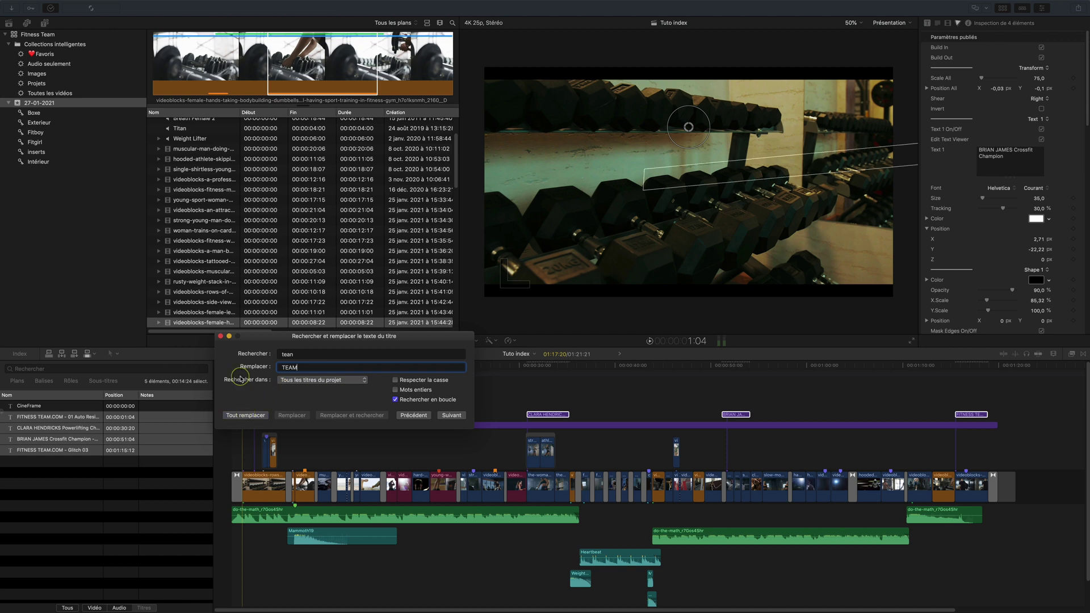
left_click(221, 338)
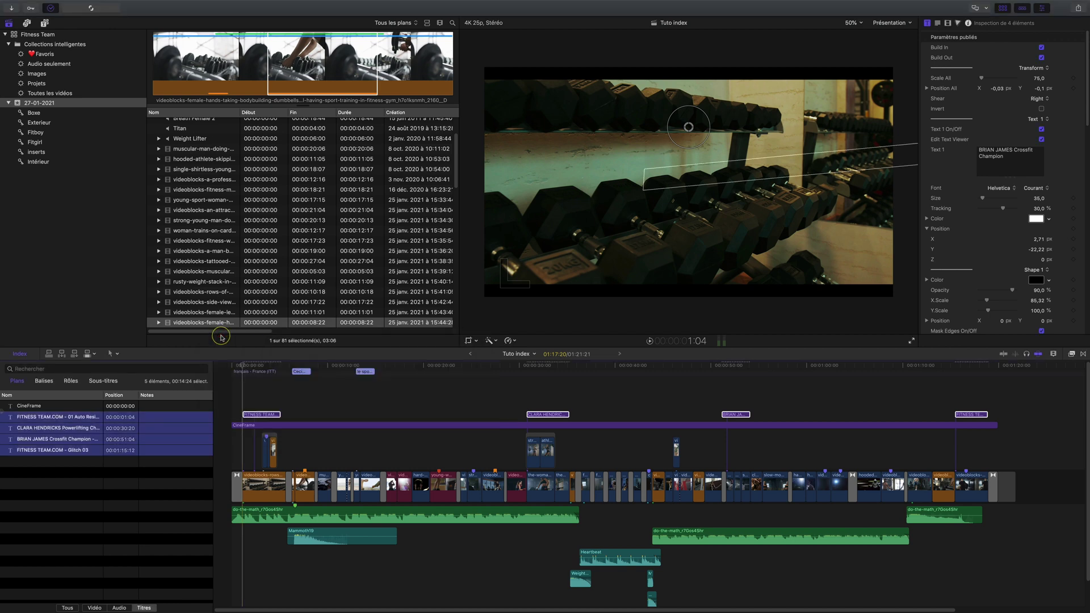
left_click(256, 365)
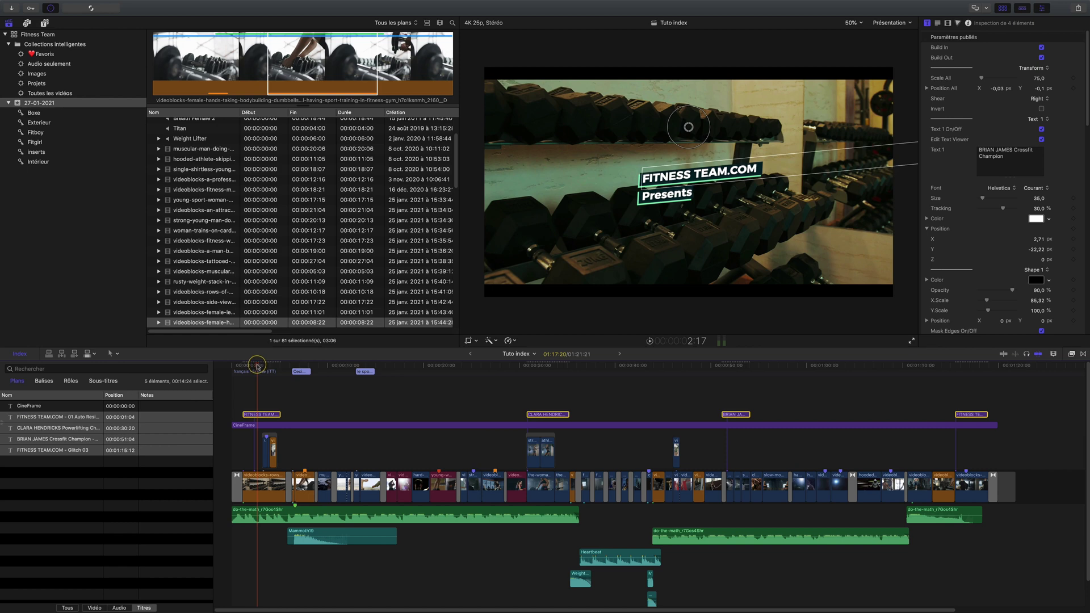
left_click(82, 504)
left_click(78, 430)
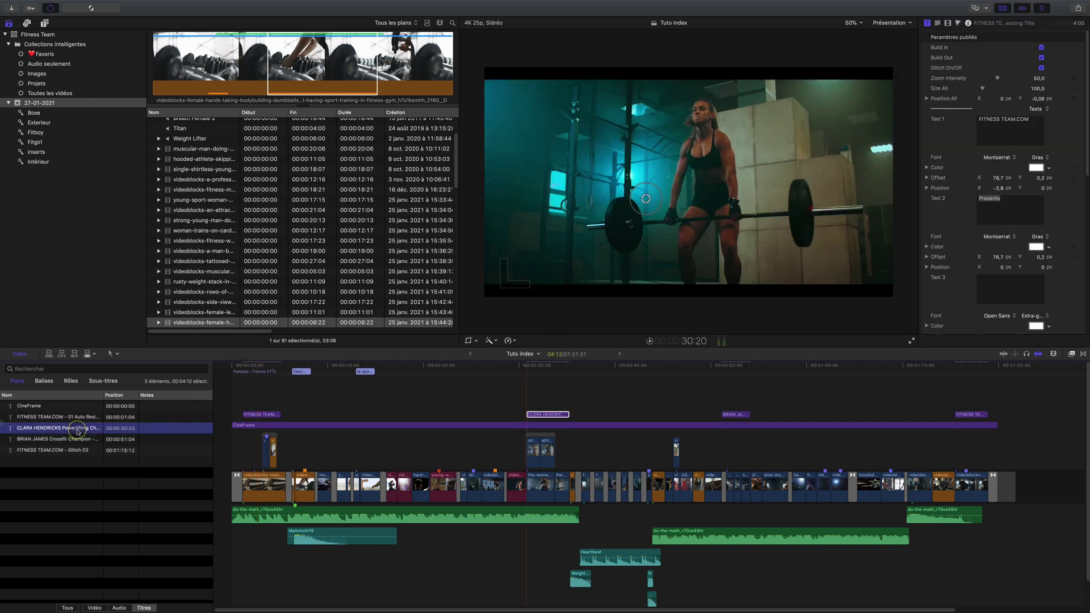
key("space")
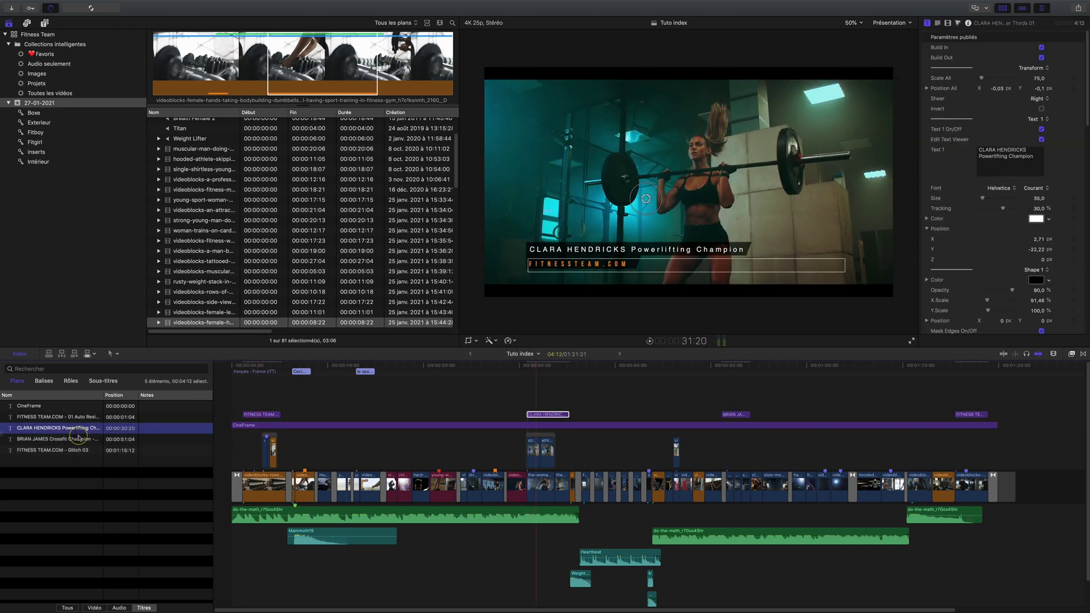
left_click(77, 440)
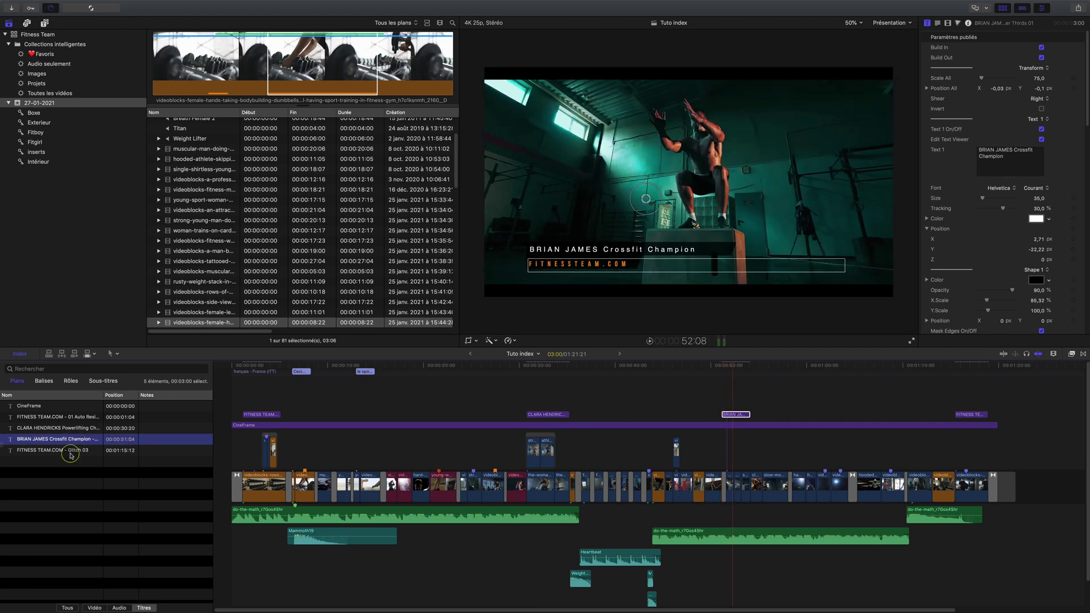
left_click(71, 455)
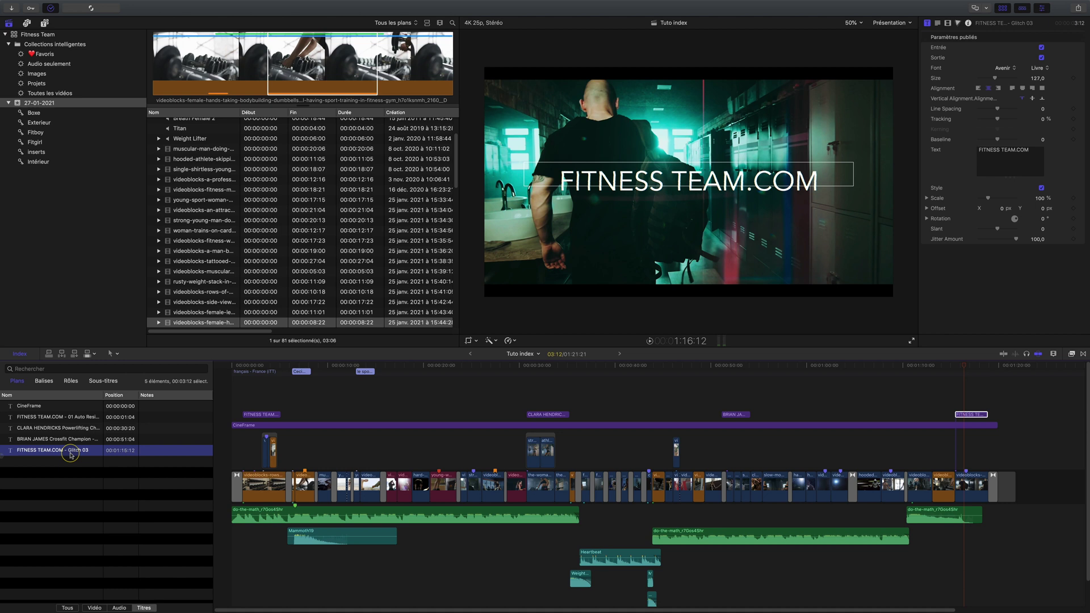
left_click(104, 493)
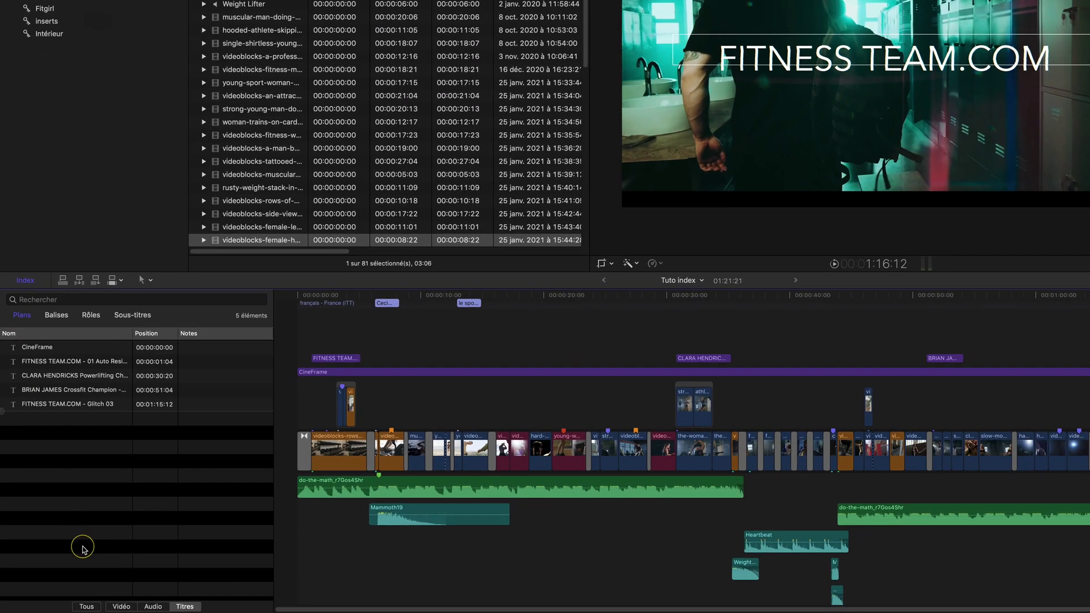
List all 86 index items and add the Video Roles, Audio Roles and Active Angle columns
left_click(86, 606)
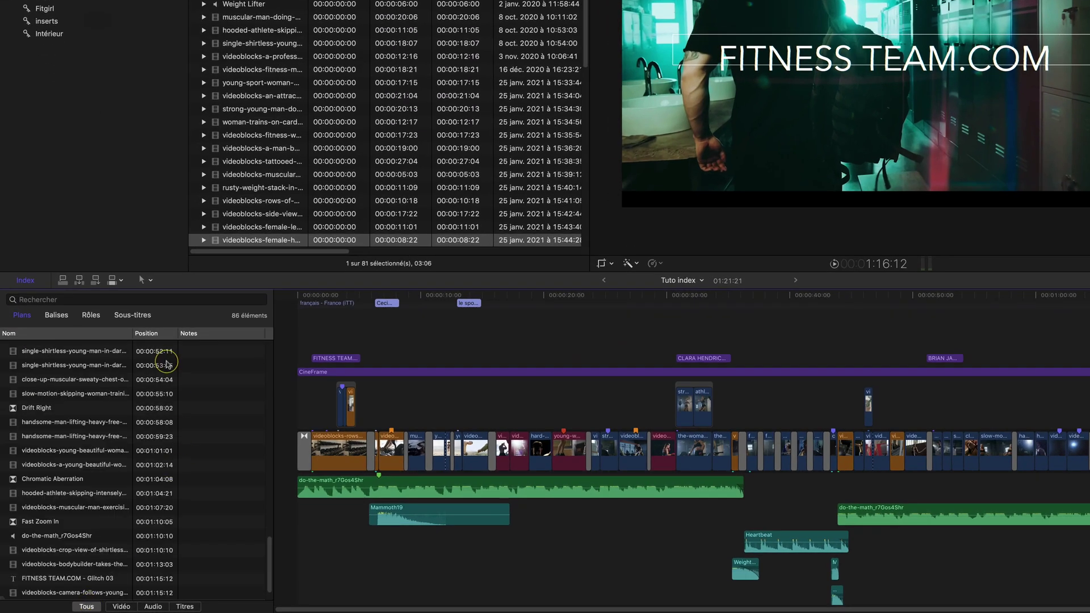
right_click(155, 333)
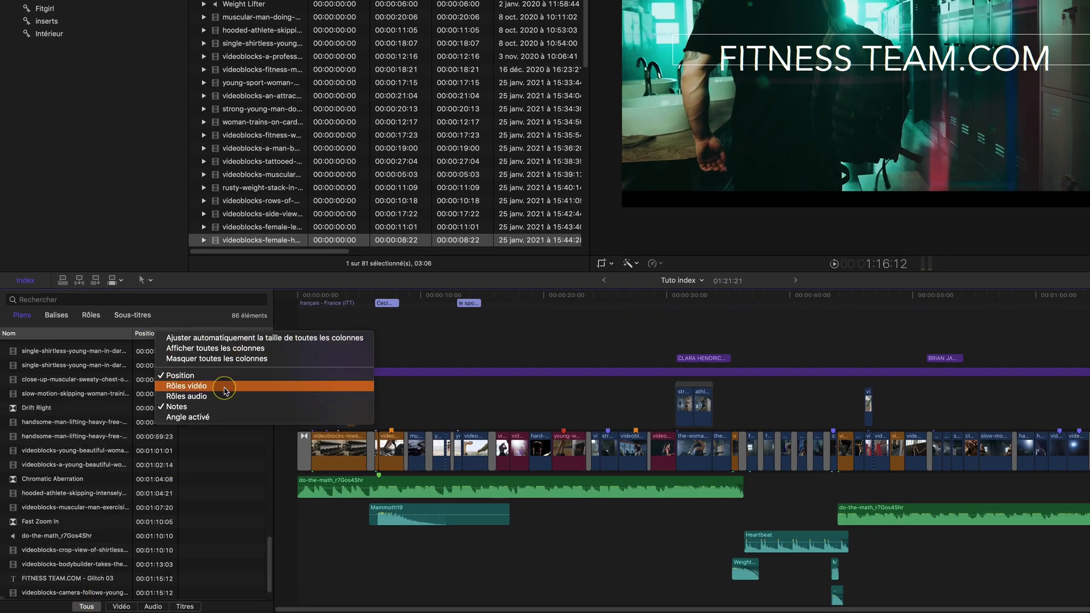
left_click(224, 387)
right_click(156, 334)
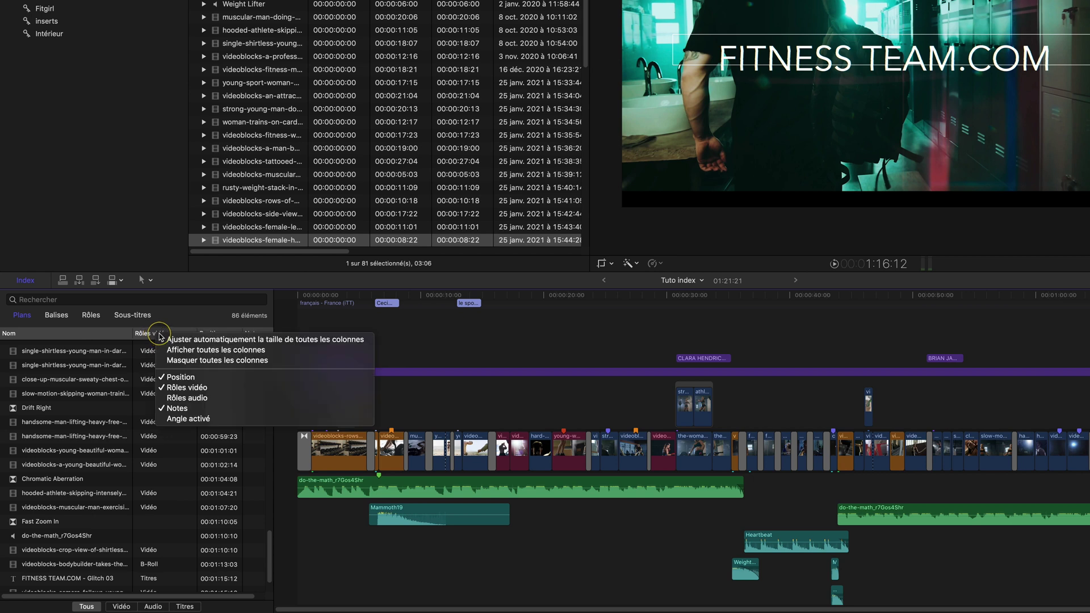
left_click(191, 397)
right_click(165, 333)
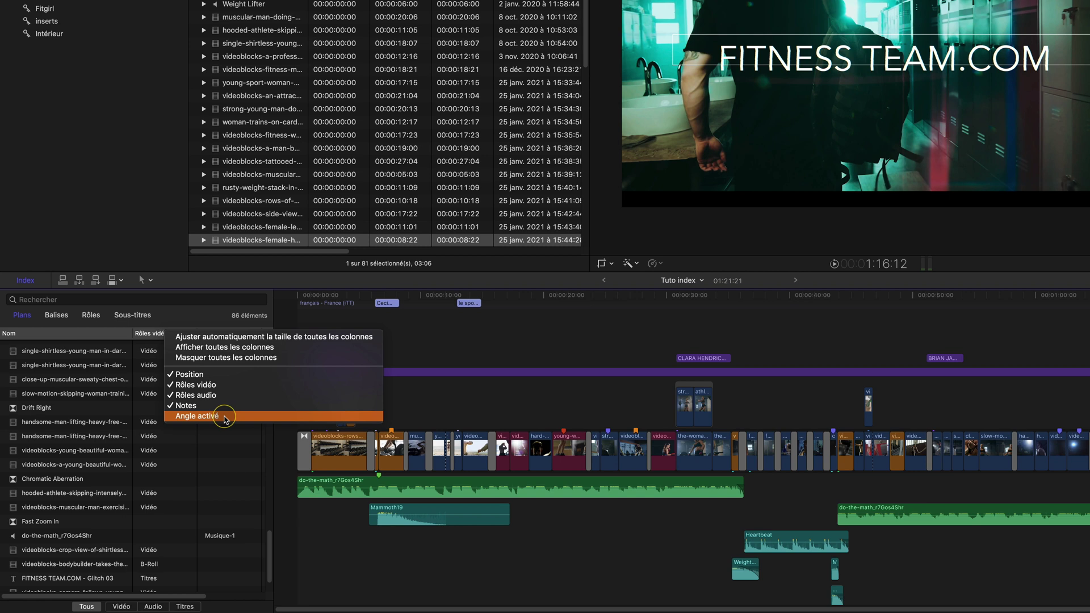
left_click(226, 417)
scroll(222, 366, "right", 3)
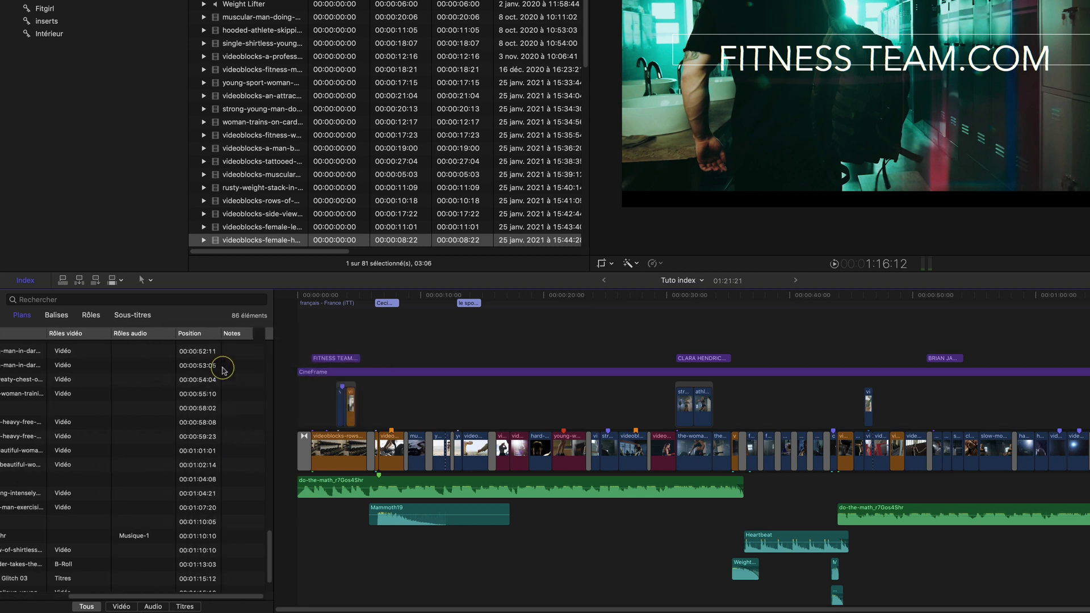
Locate the early women's hands dumbbell clip in the timeline and show it in the viewer
left_click(197, 393)
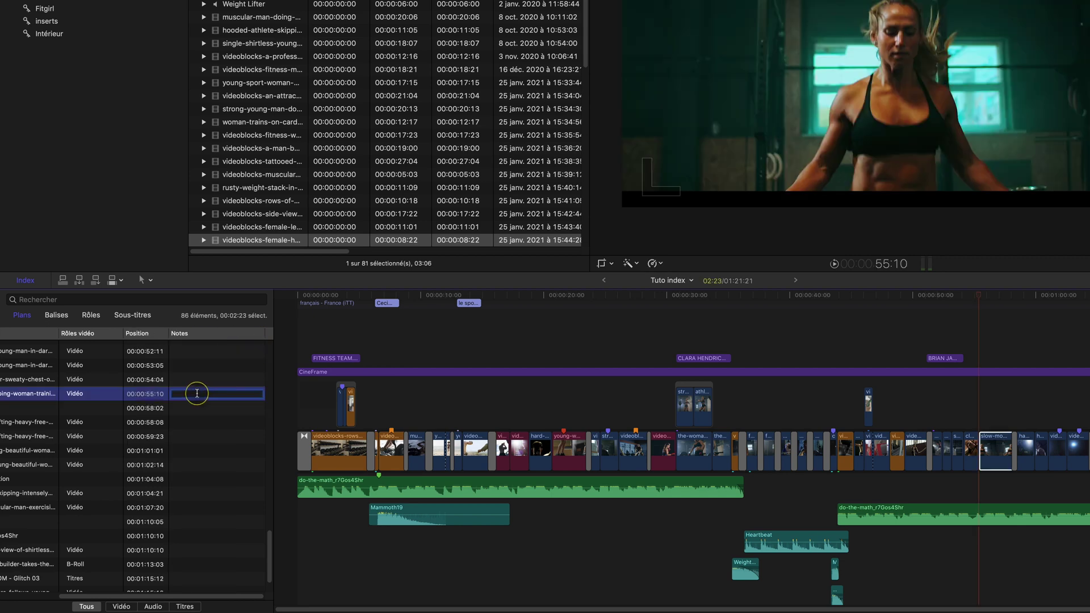
scroll(201, 394, "left", 1)
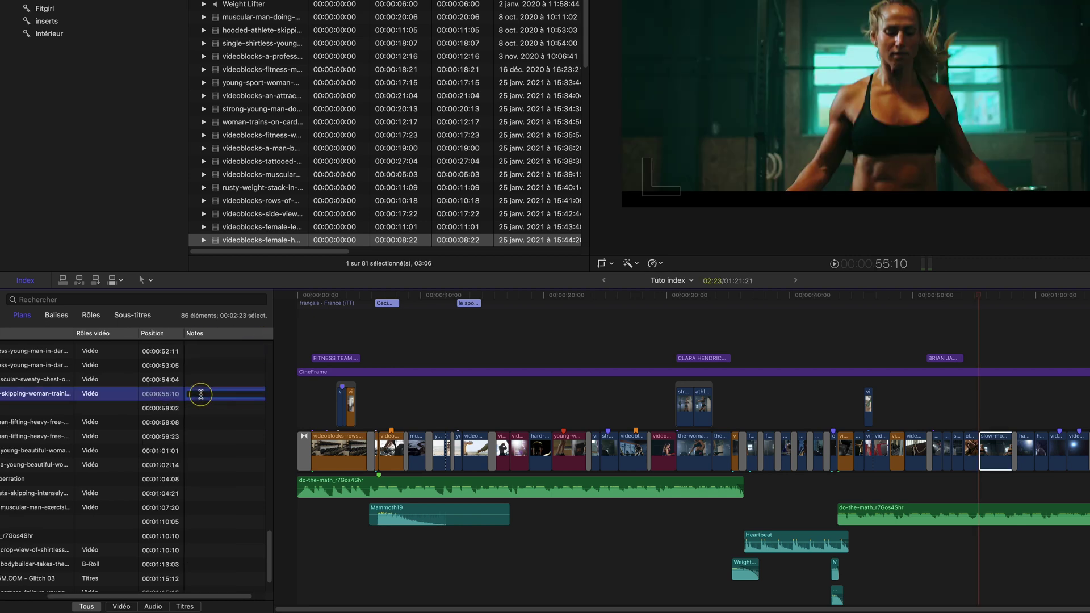
scroll(201, 394, "left", 3)
scroll(201, 395, "right", 3)
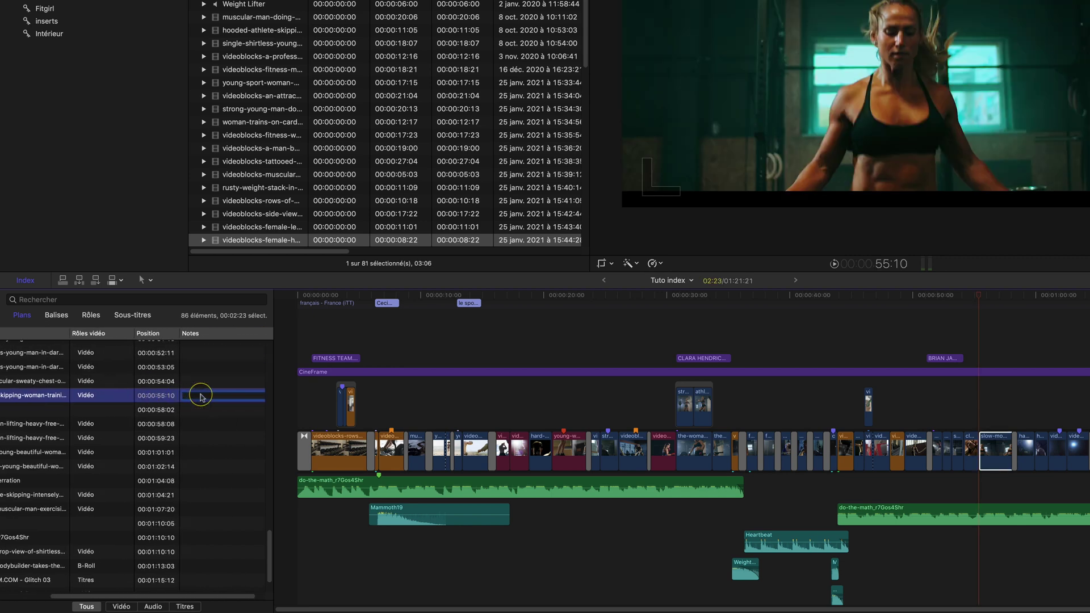
left_click(393, 464)
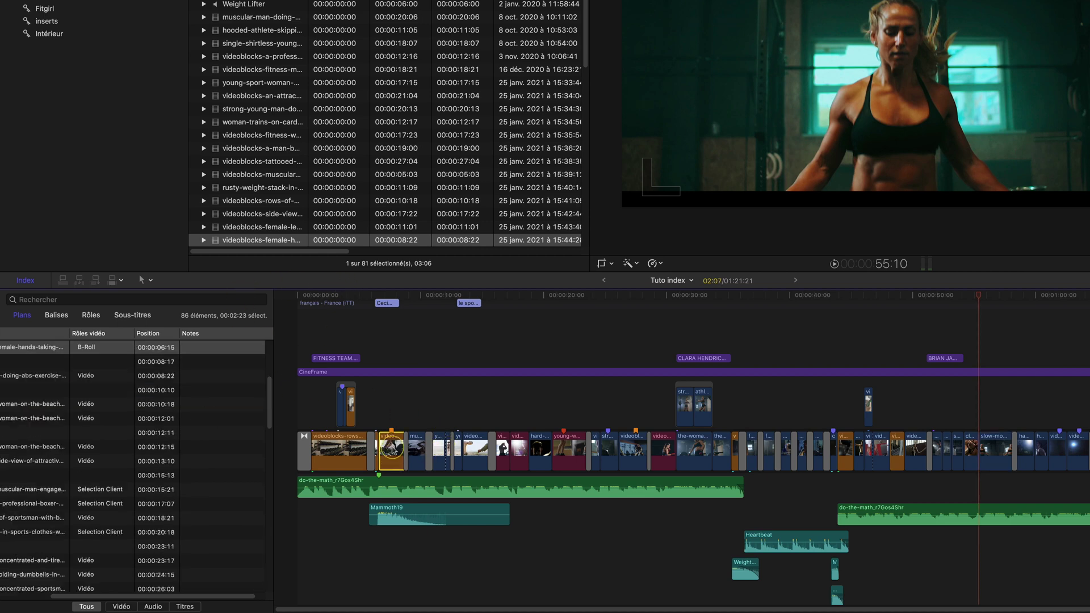
left_click(393, 297)
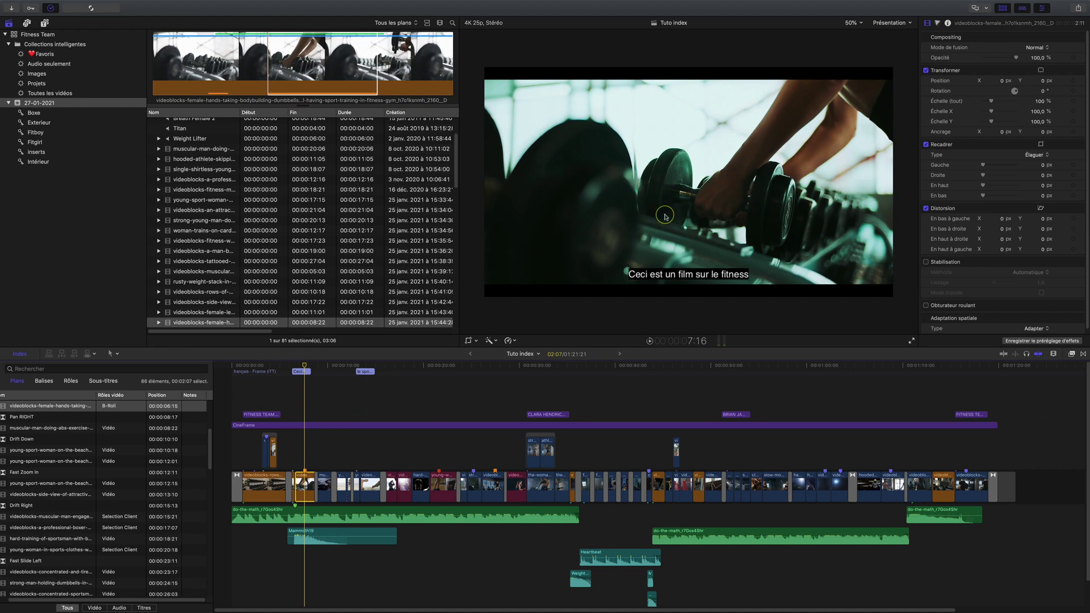
left_click_drag(210, 331, 323, 334)
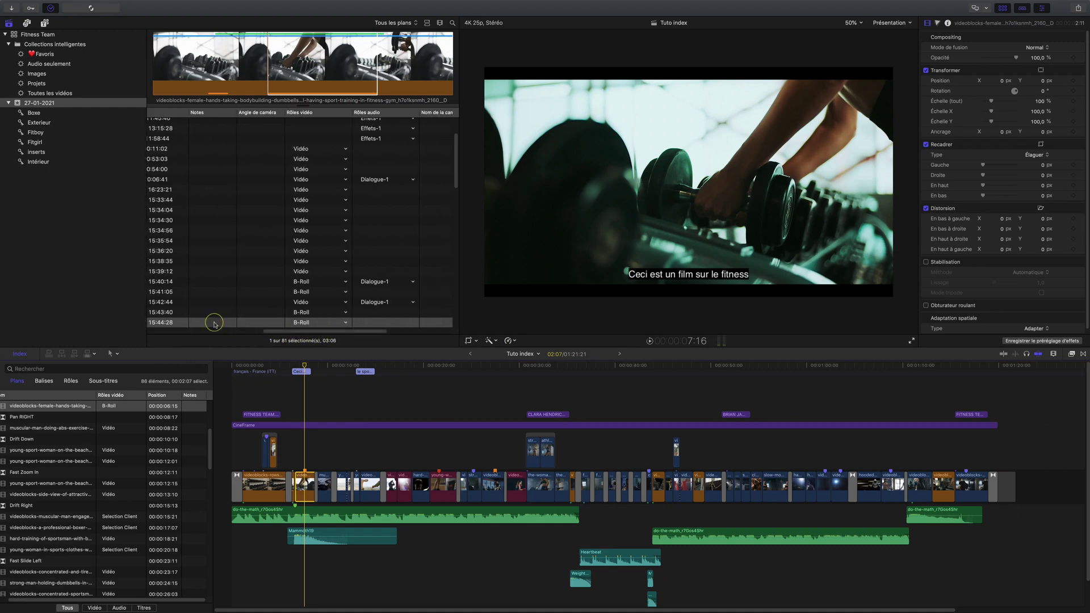
Enter the note 'GP mains femmes' on the women's hands dumbbell browser clip
left_click(214, 322)
type("G")
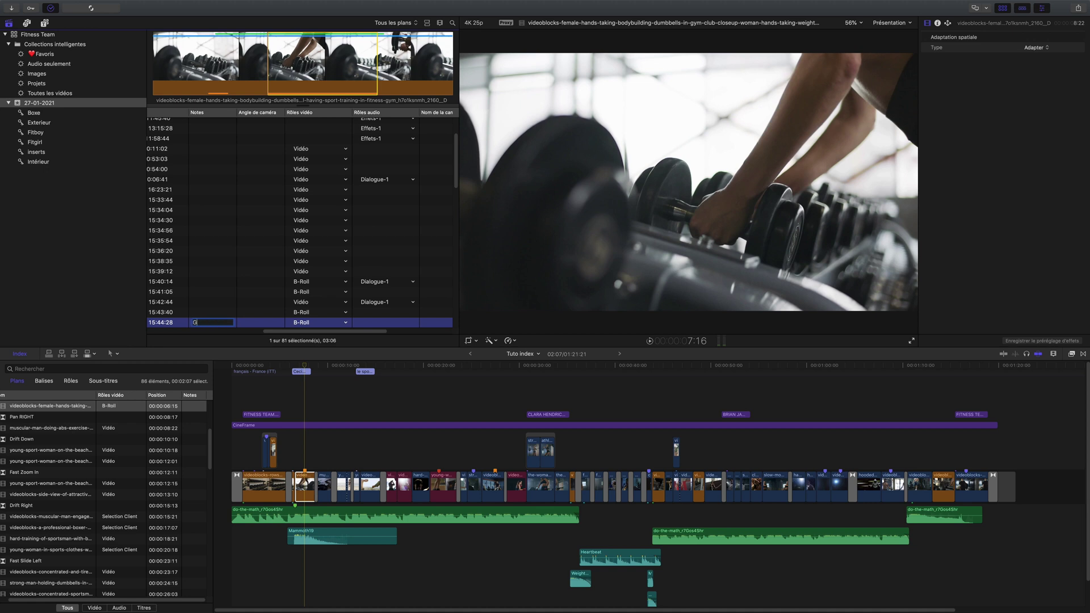
type("P mains femmes")
left_click(219, 302)
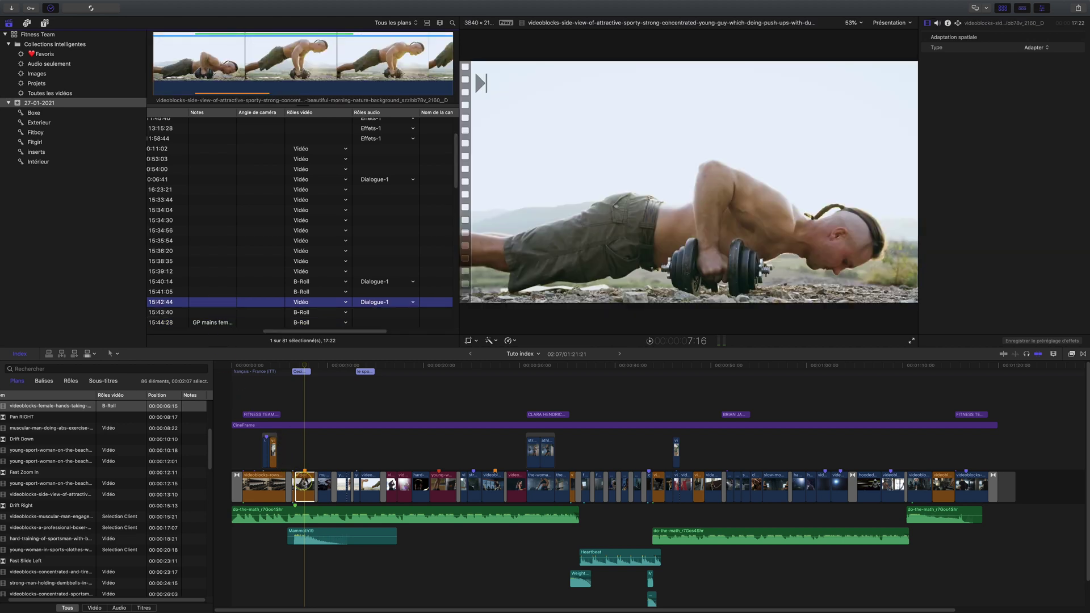
left_click(305, 483)
left_click(193, 410)
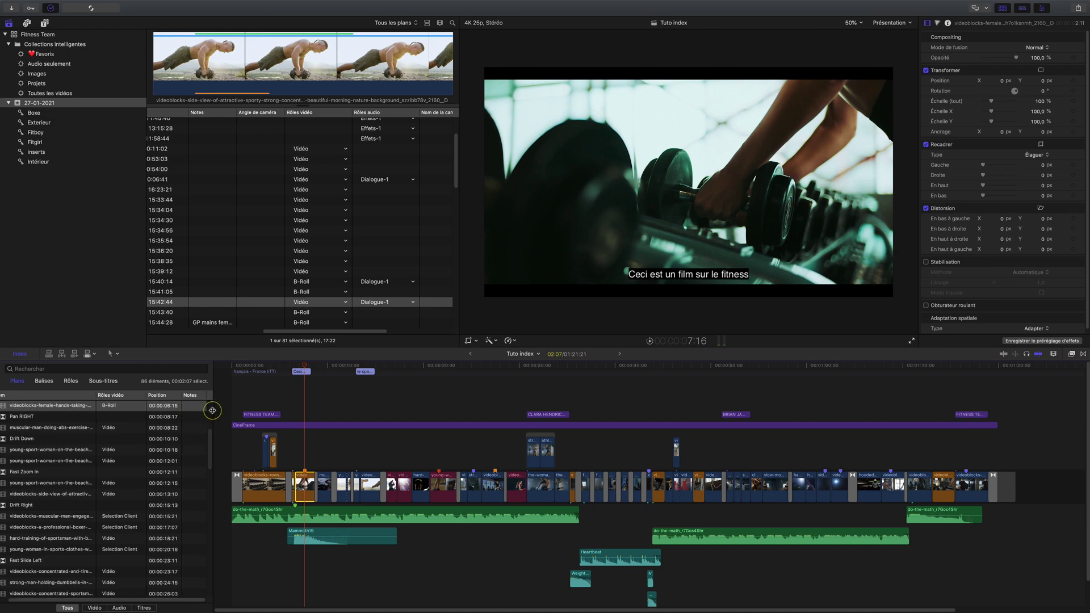
left_click(205, 319)
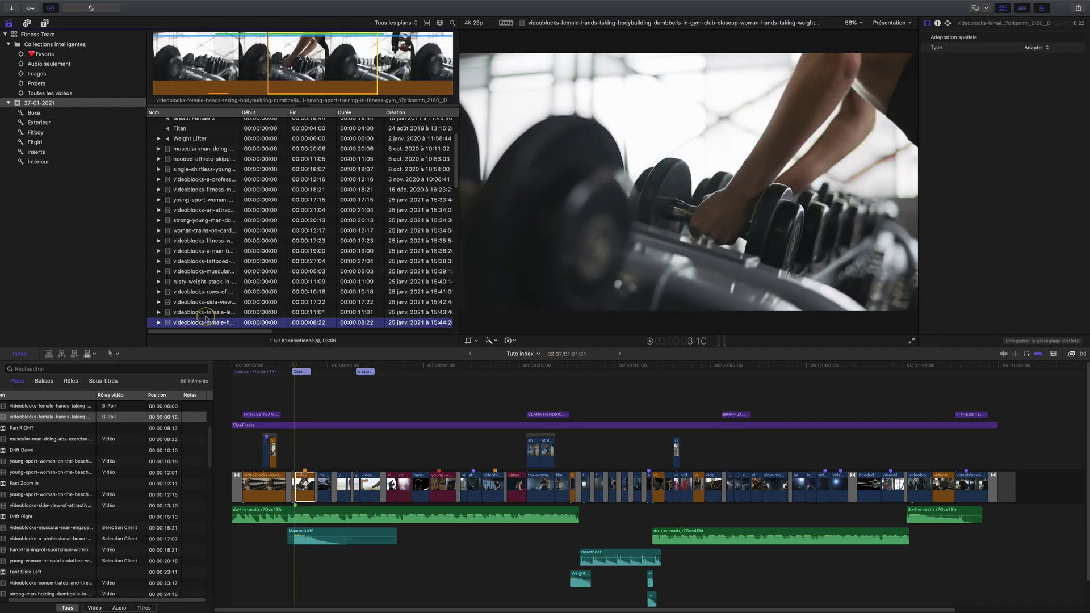
Connect the browser clip above the storyline at the playhead, and hide the index's Video Roles column
key("q")
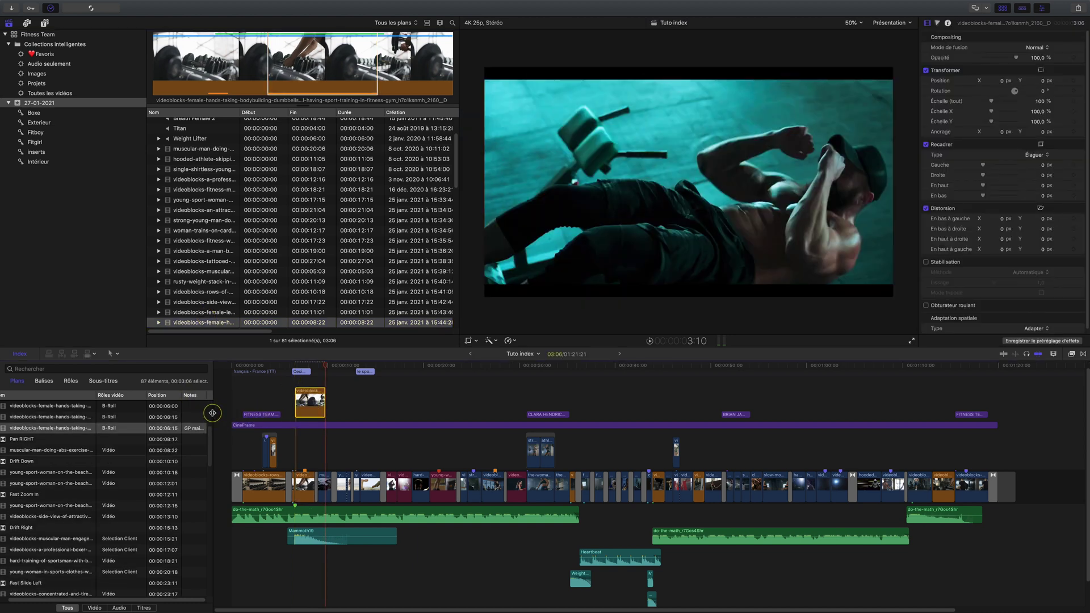
right_click(162, 396)
left_click(155, 437)
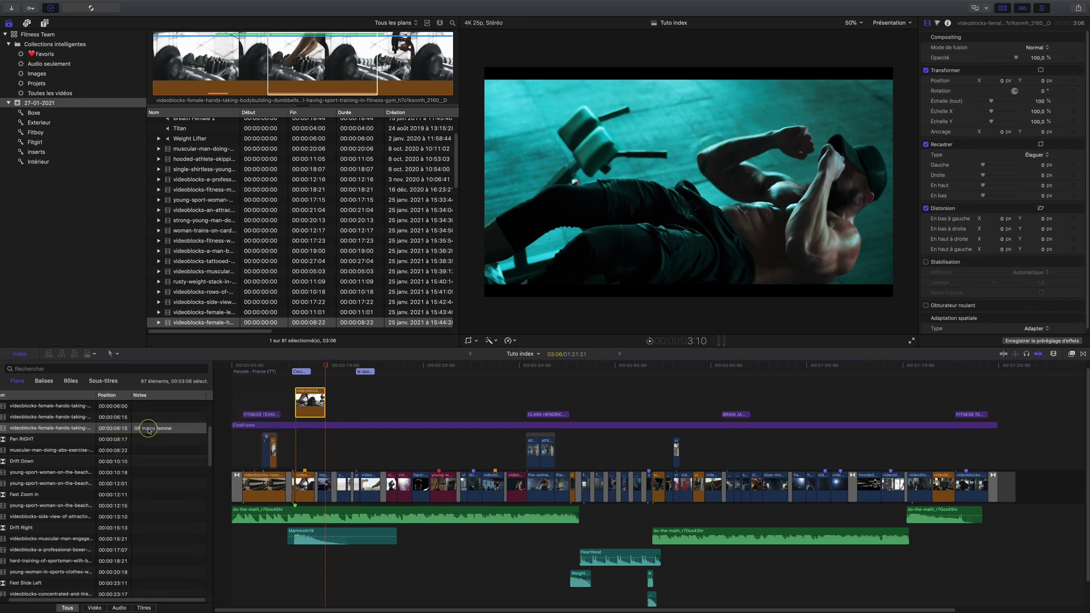
Mark the storyline dumbbell clip, then delete the connected clip above it
left_click(174, 441)
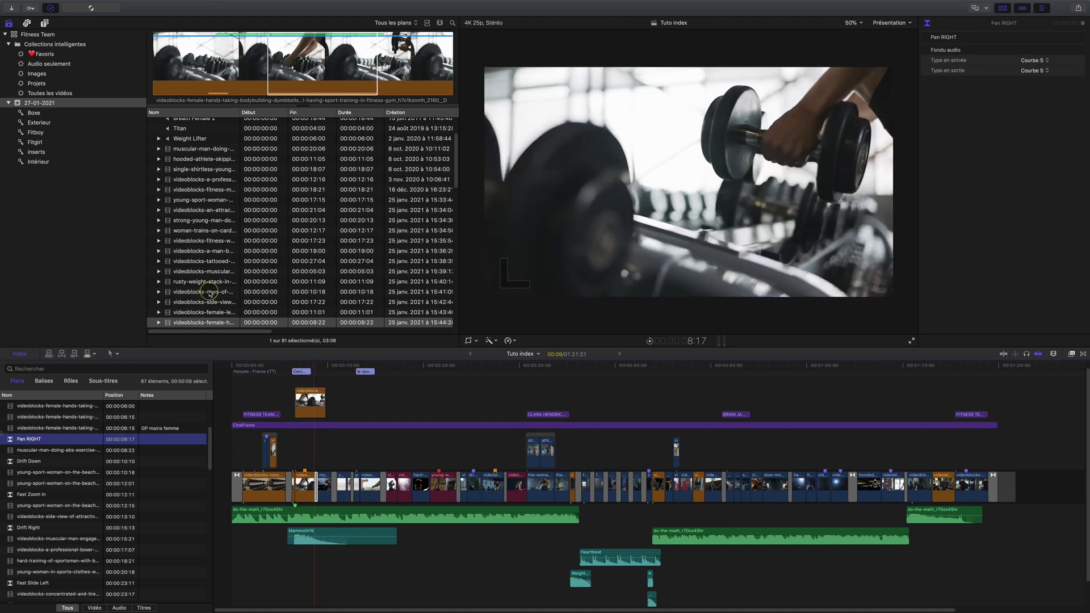
left_click(305, 481)
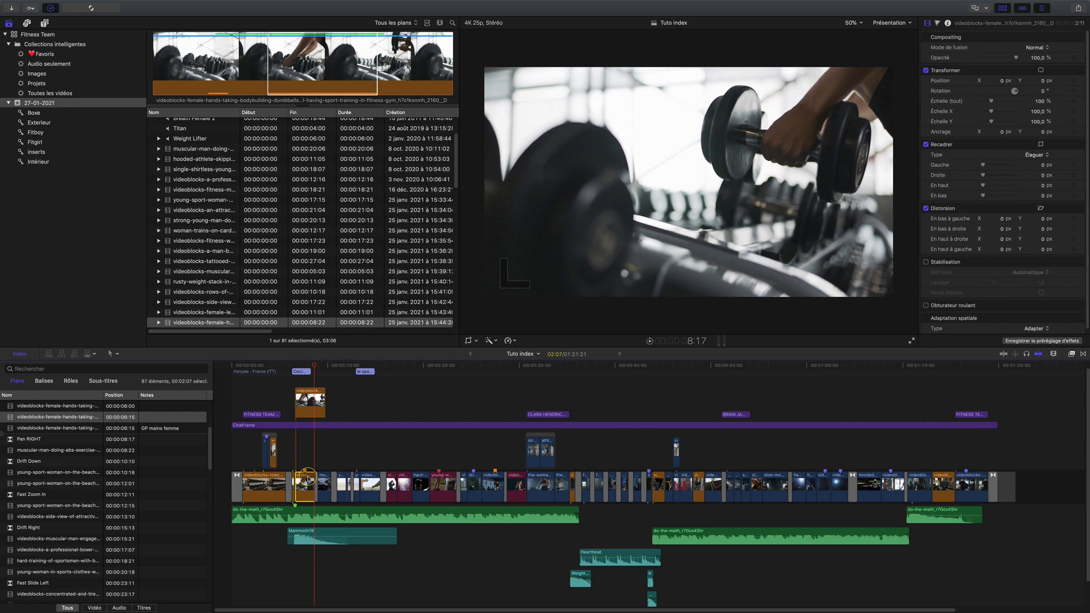
key("m")
left_click(304, 404)
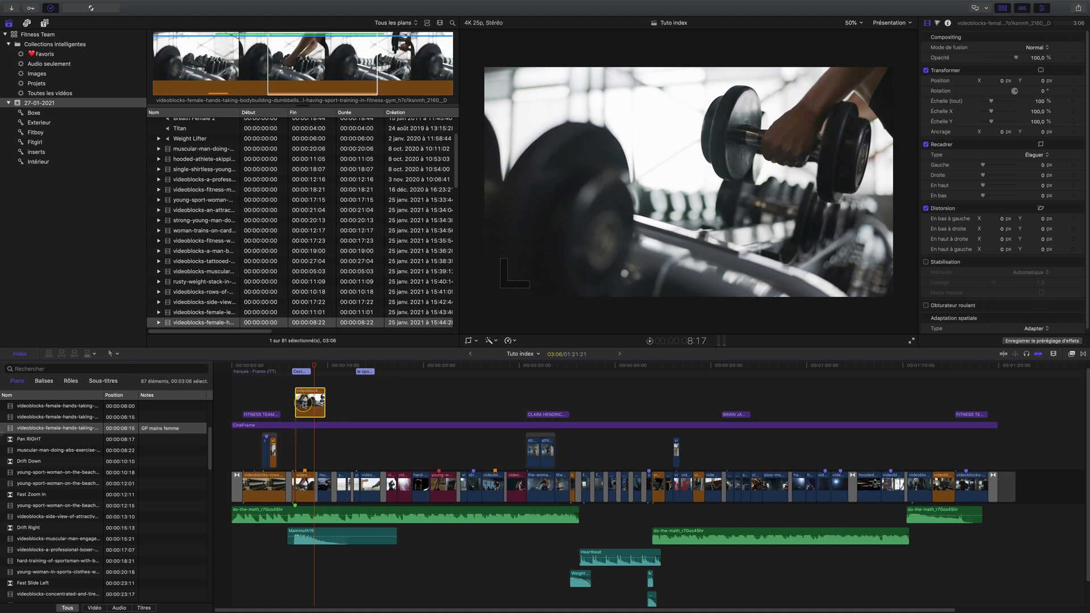
key("Delete")
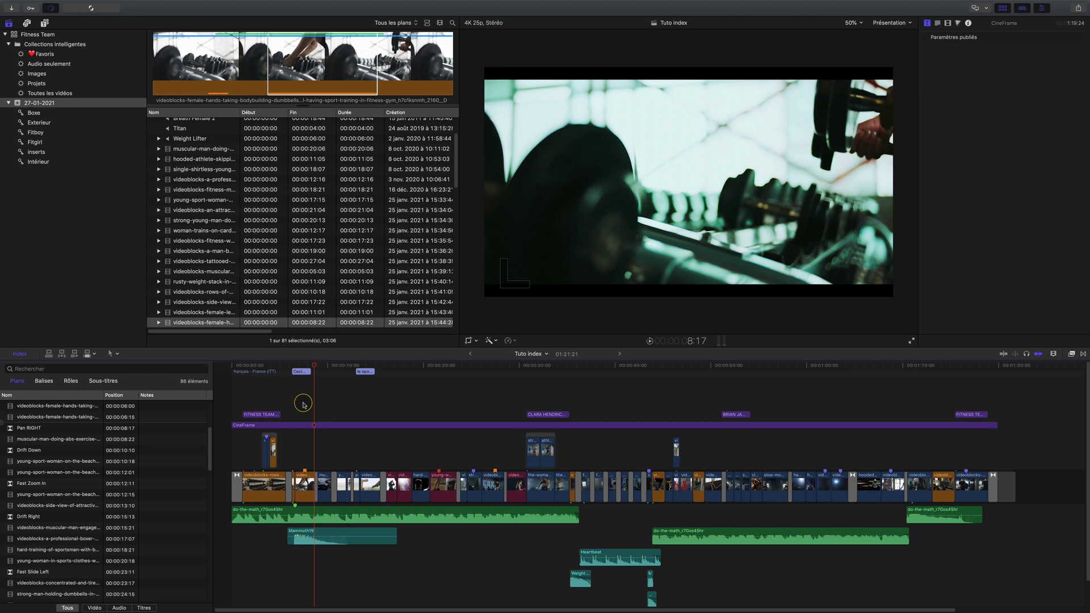